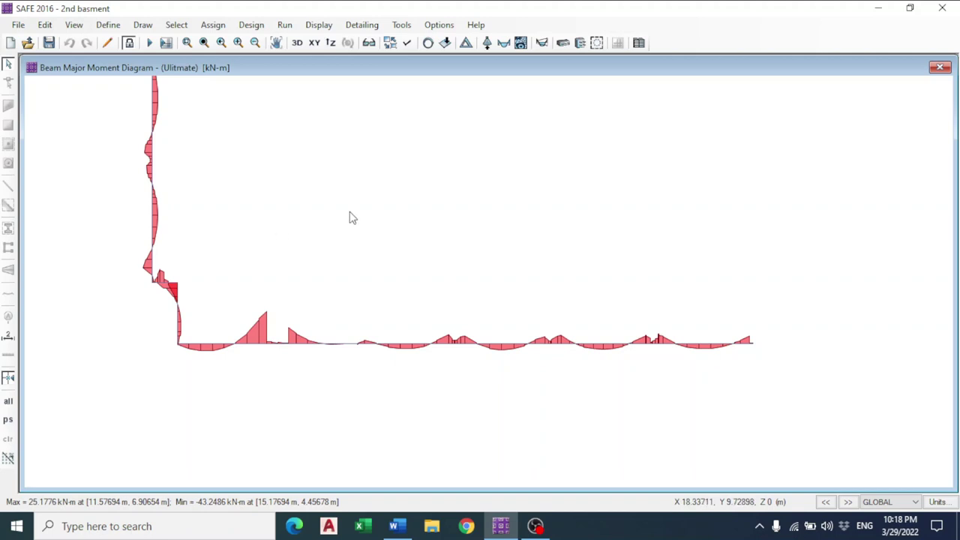
# Step: Display the enveloping longitudinal beam rebar with minimum reinforcing imposed and examine the areas along the slab's lower edge beam
pyautogui.click(581, 43)
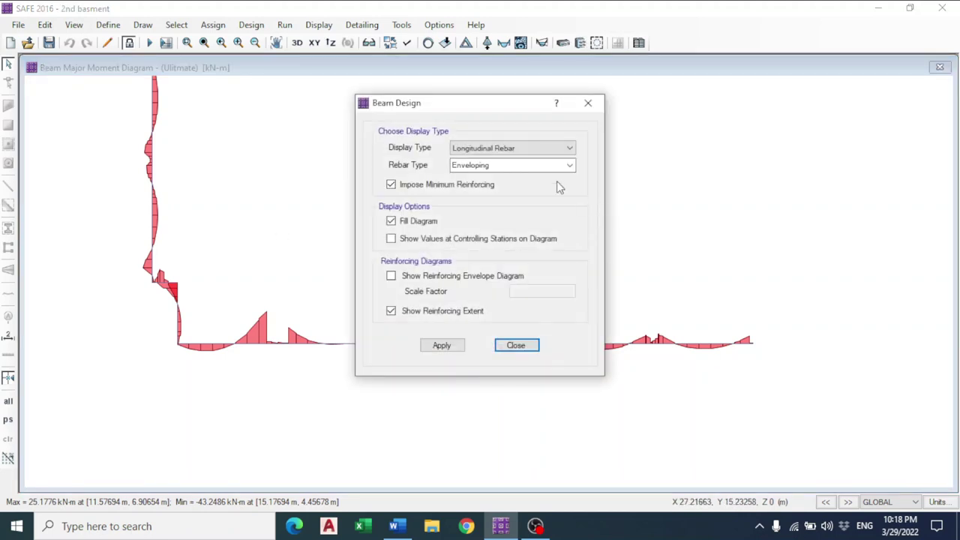
pyautogui.click(449, 346)
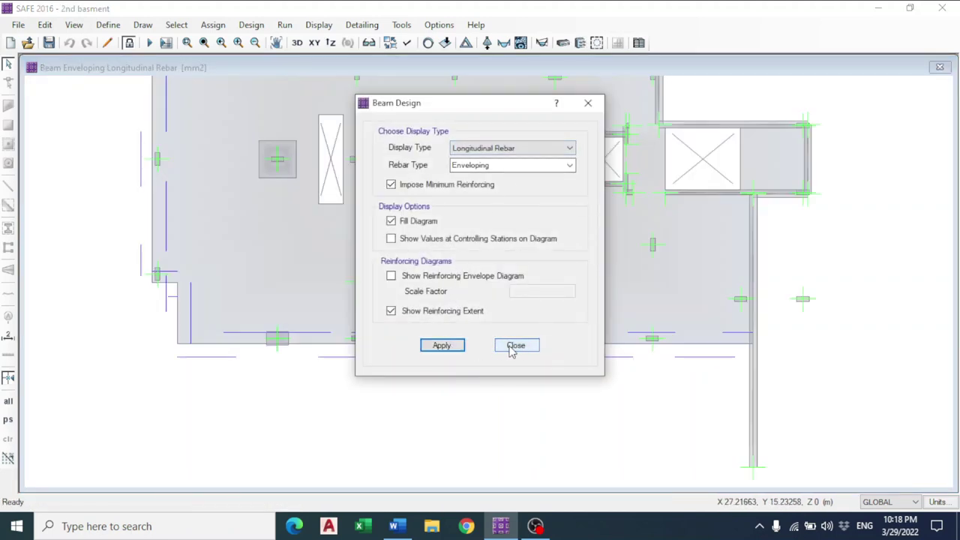
pyautogui.click(515, 347)
pyautogui.scroll(2, 766, 390)
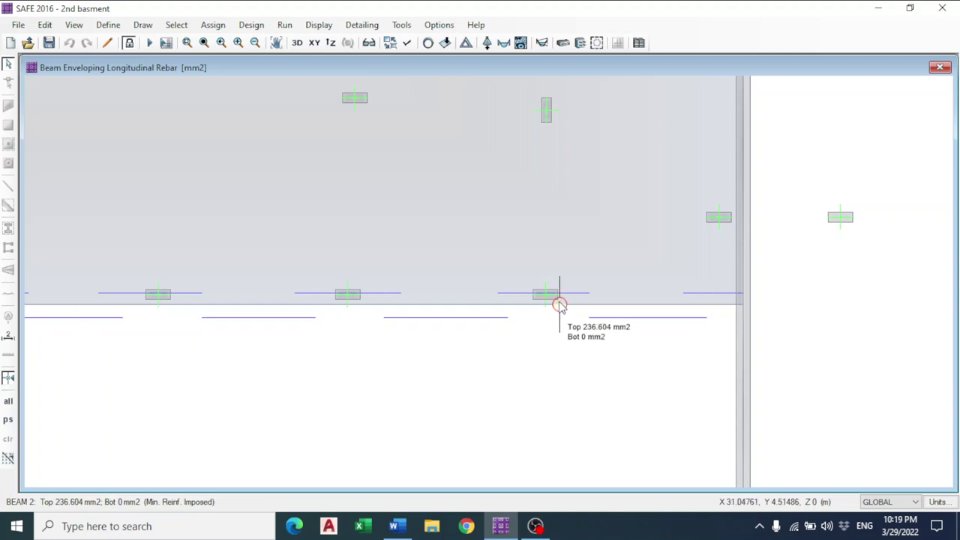
pyautogui.scroll(-1, 405, 371)
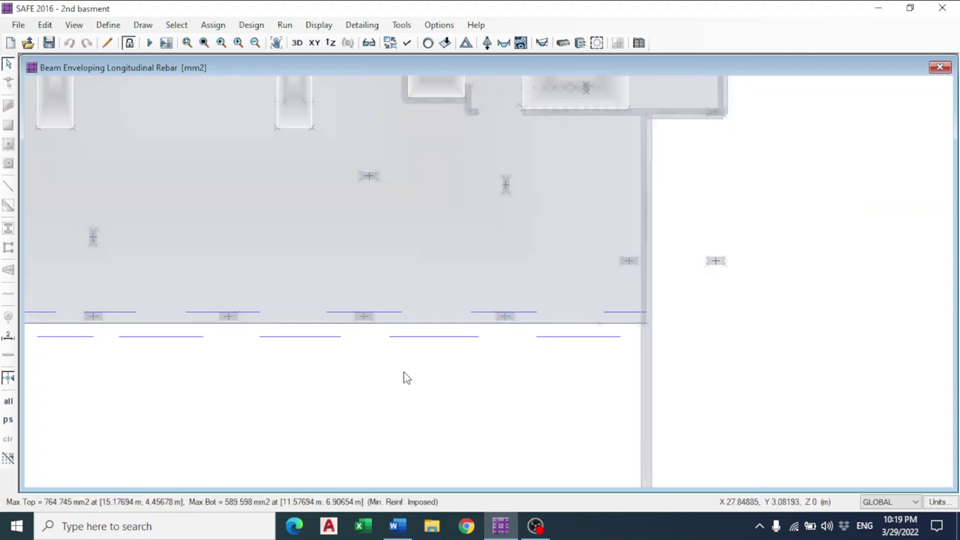
pyautogui.moveTo(298, 323); pyautogui.dragTo(490, 287, button='middle')
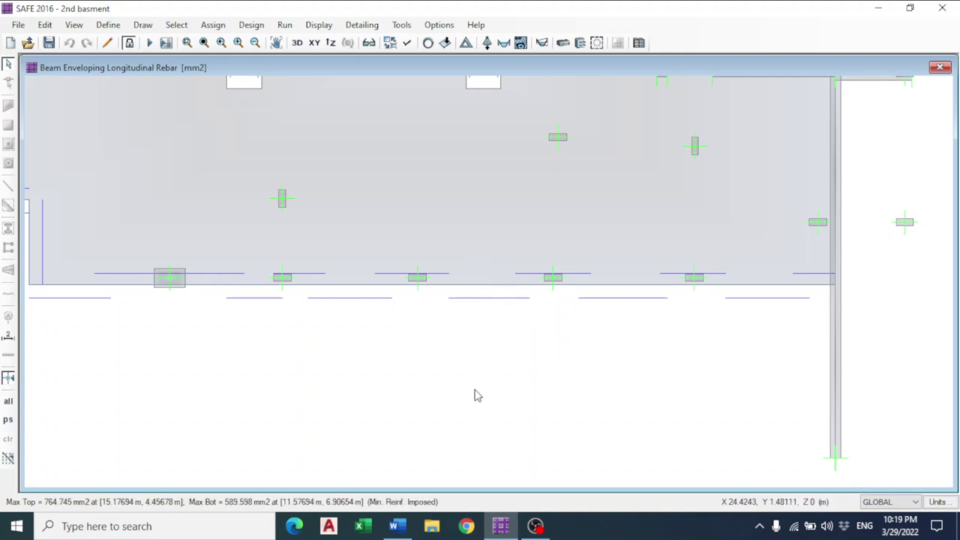
pyautogui.hscroll(-3, 478, 398)
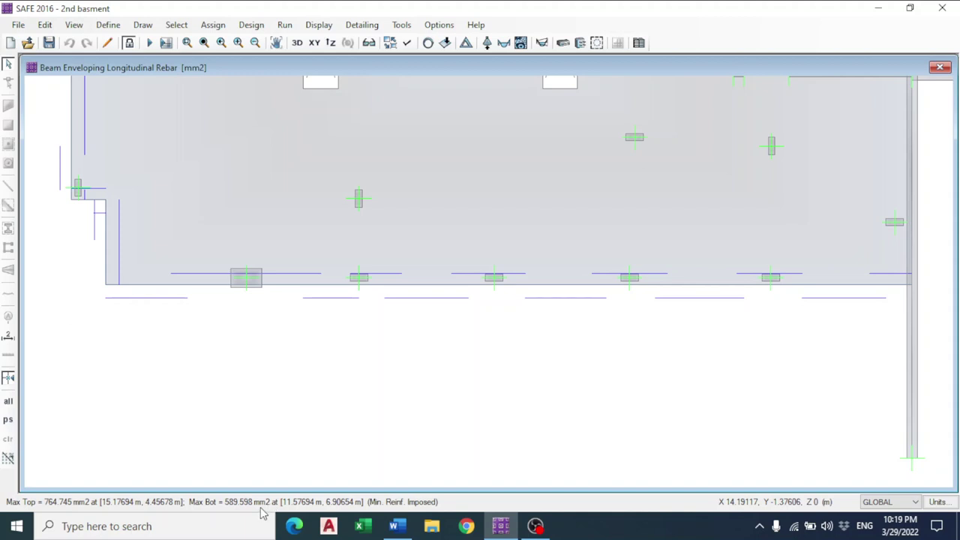
pyautogui.moveTo(251, 403); pyautogui.dragTo(318, 432, button='middle')
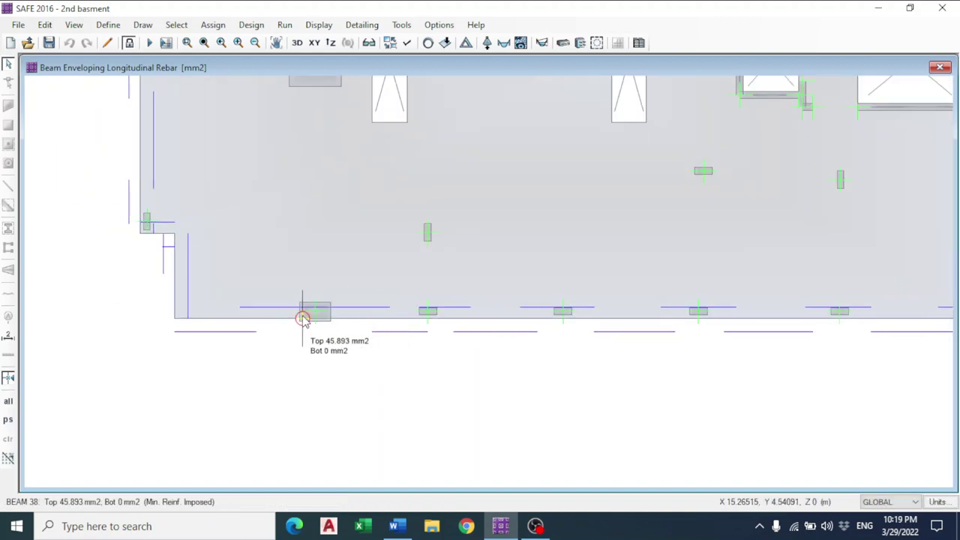
# Step: Close the Safe.docx document in Word and open the Beam.xlsx workbook from the desktop in Excel
pyautogui.click(397, 526)
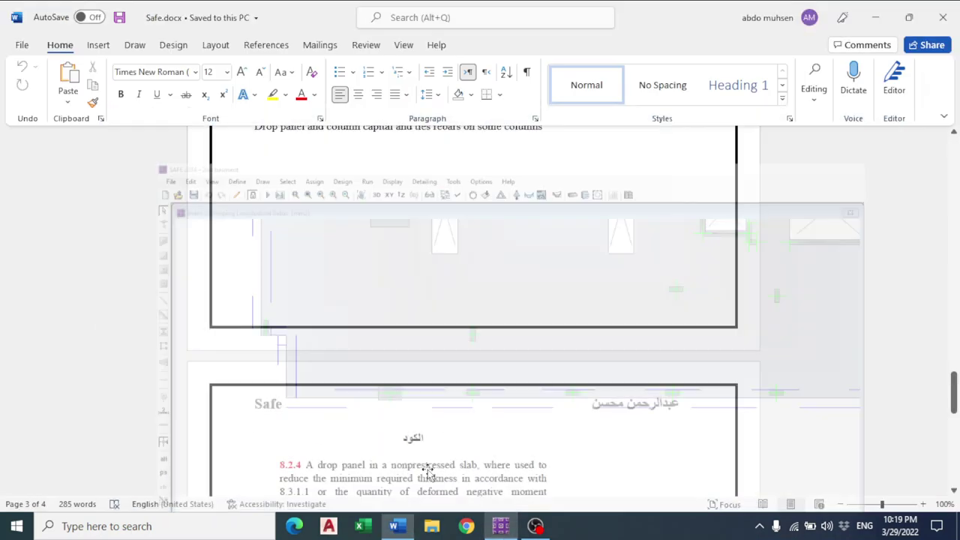
pyautogui.click(943, 16)
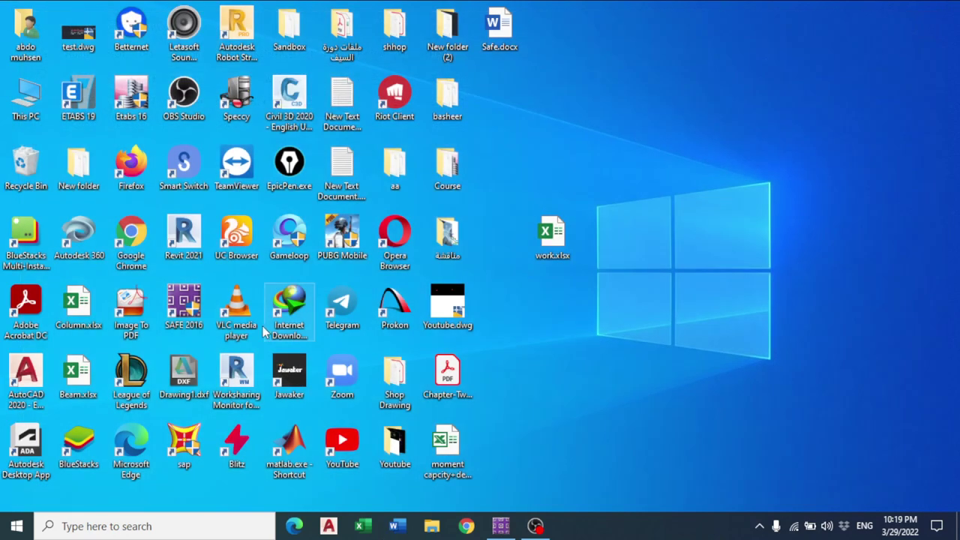
pyautogui.doubleClick(79, 379)
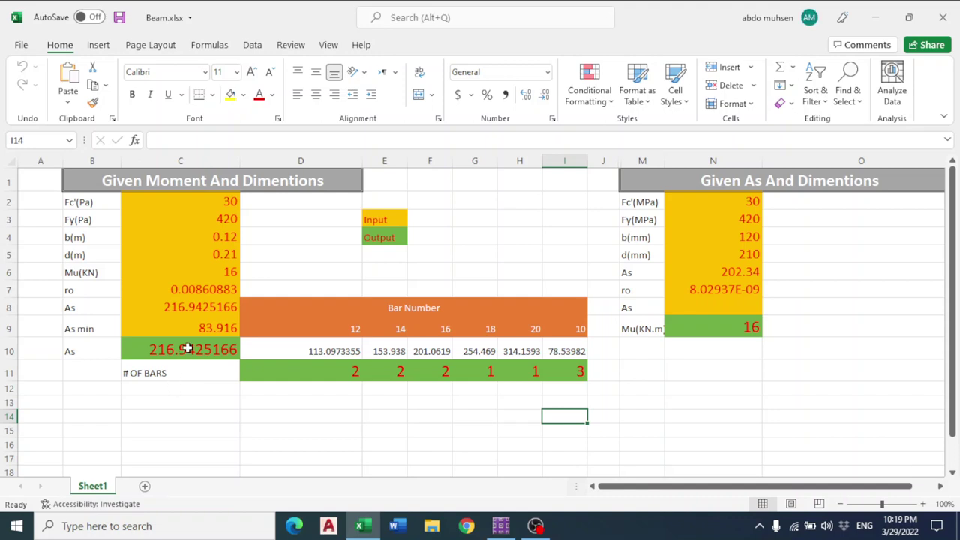
pyautogui.click(187, 349)
pyautogui.click(381, 418)
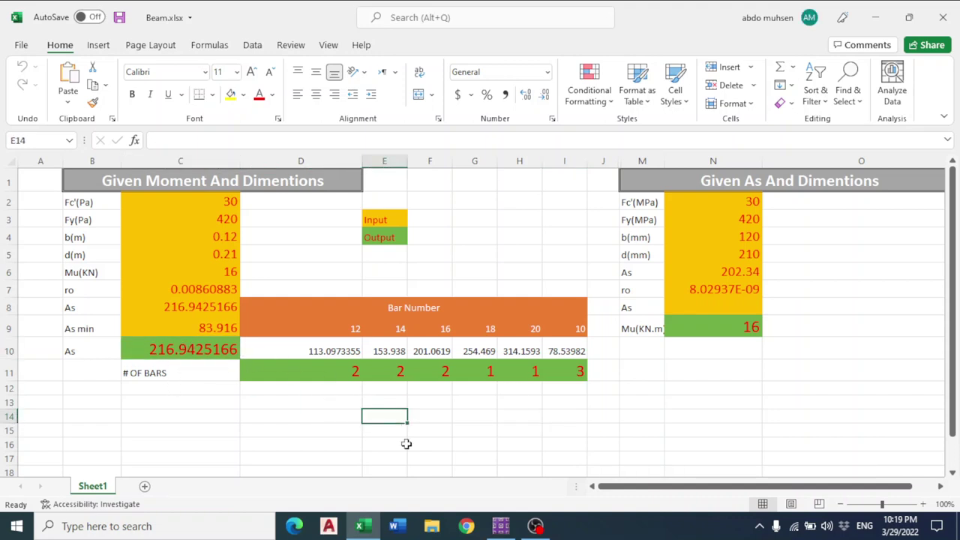
# Step: Set the beam width b to 0.5 m and the effective depth d to 0.16 m under Given Moment And Dimentions
pyautogui.click(209, 201)
pyautogui.click(215, 218)
pyautogui.click(215, 235)
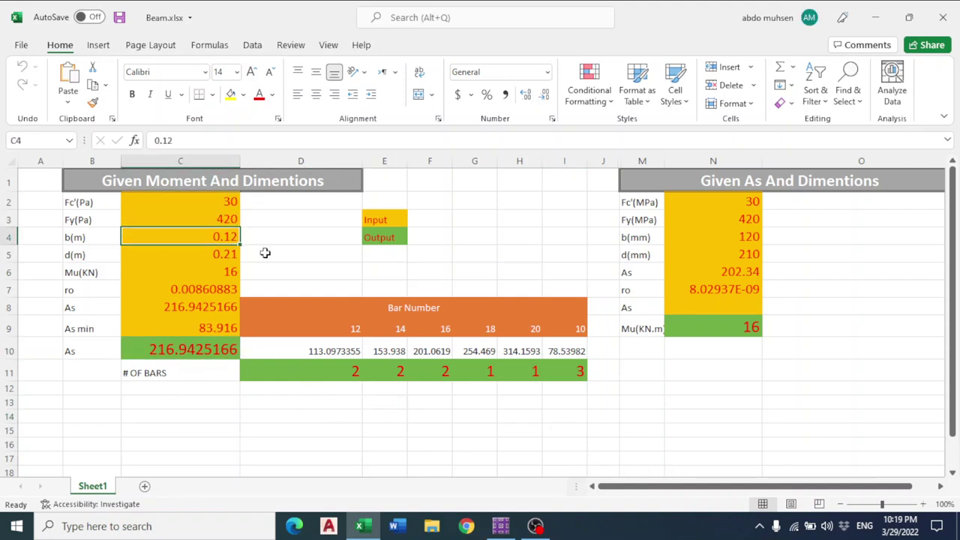
pyautogui.write('0.')
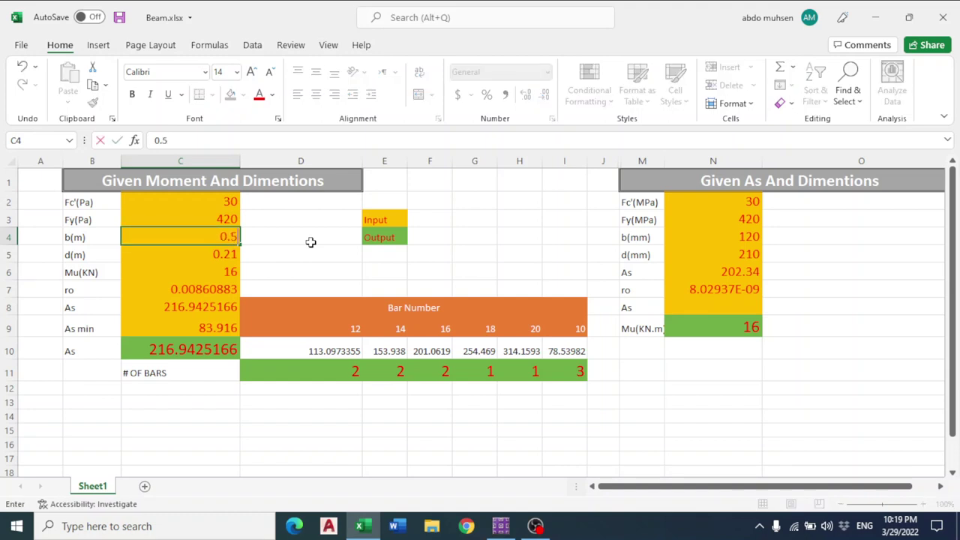
pyautogui.press('Return')
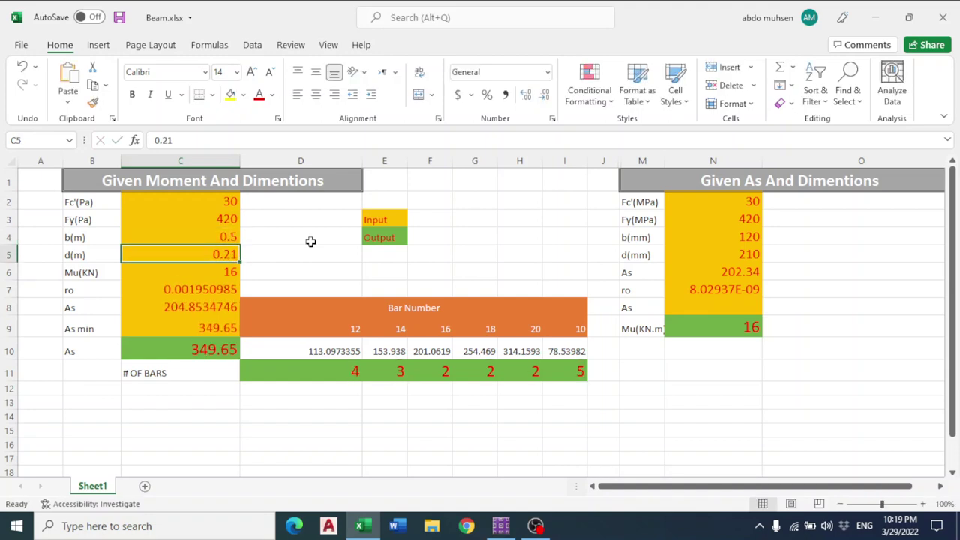
pyautogui.write('0')
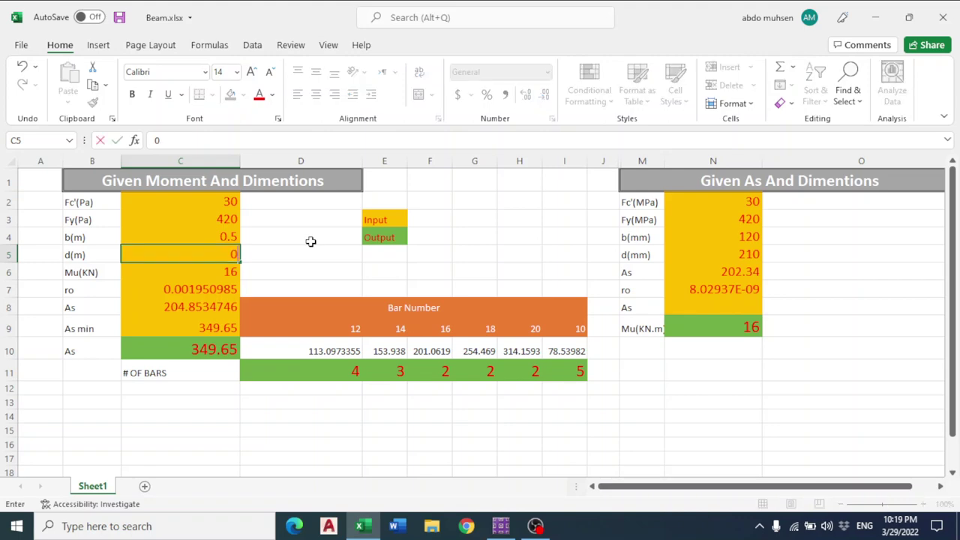
pyautogui.write('.16')
pyautogui.press('Return')
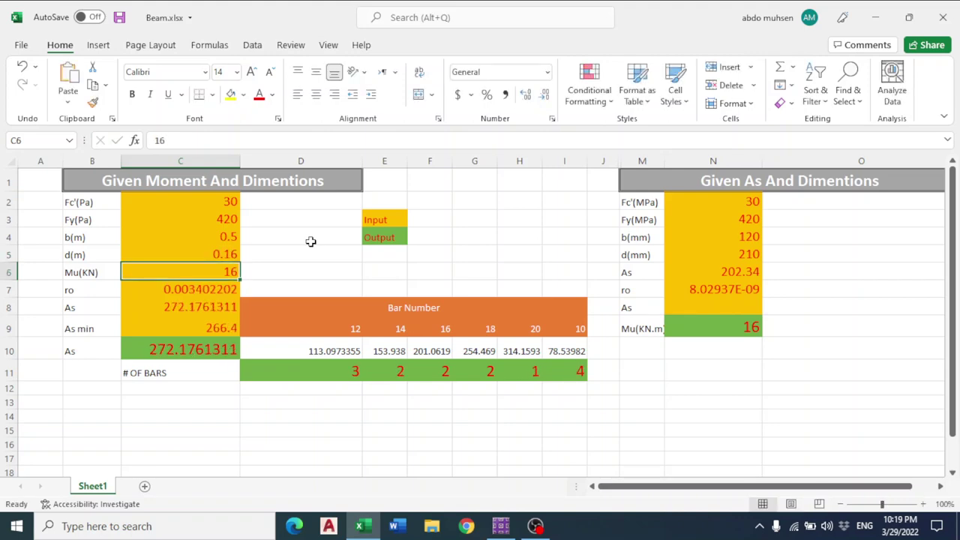
# Step: Switch to SAFE and display the beam major moment diagram for the Ulitmate load combination
pyautogui.click(501, 526)
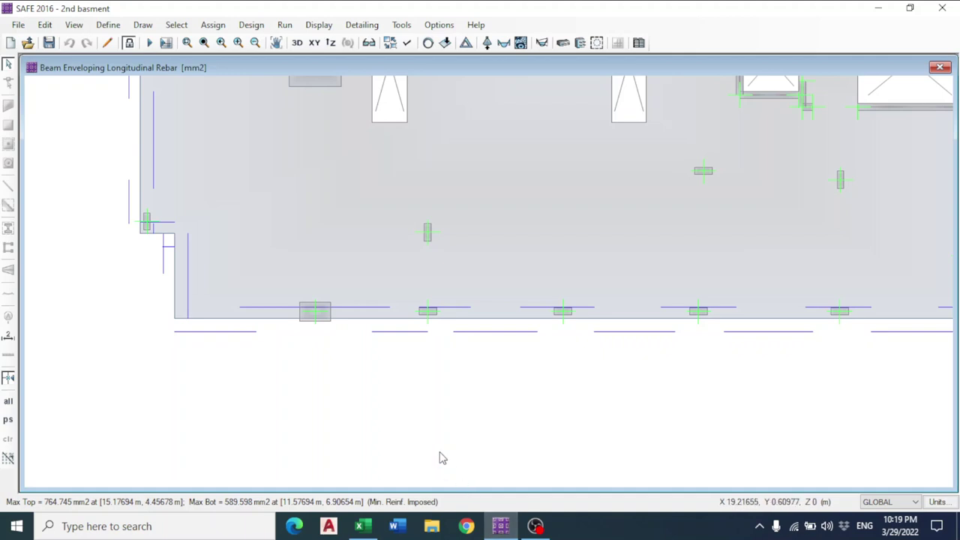
pyautogui.click(504, 43)
pyautogui.click(456, 393)
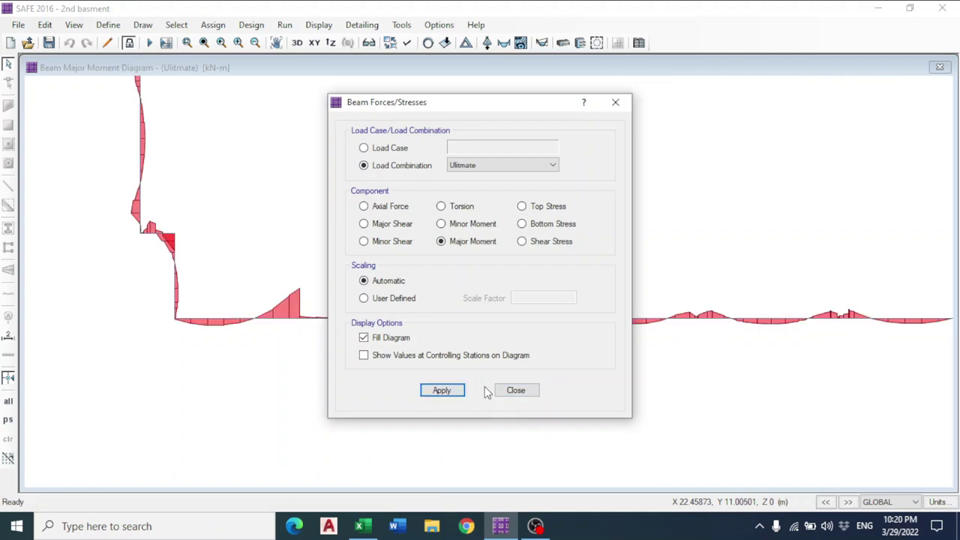
pyautogui.click(516, 390)
# Step: Return to Beam.xlsx in Excel, set the moment Mu to 43, and check the resulting As cell
pyautogui.click(500, 526)
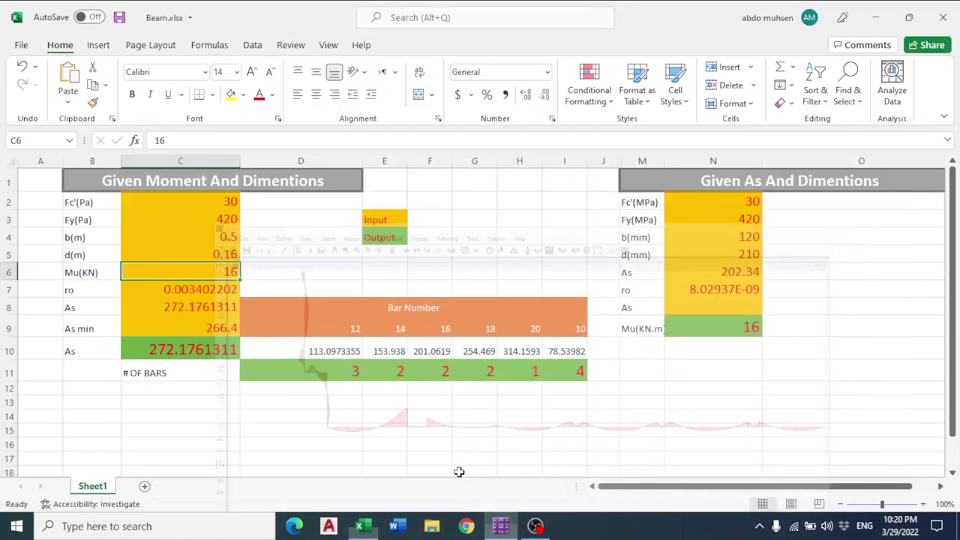
pyautogui.write('43')
pyautogui.press('Return')
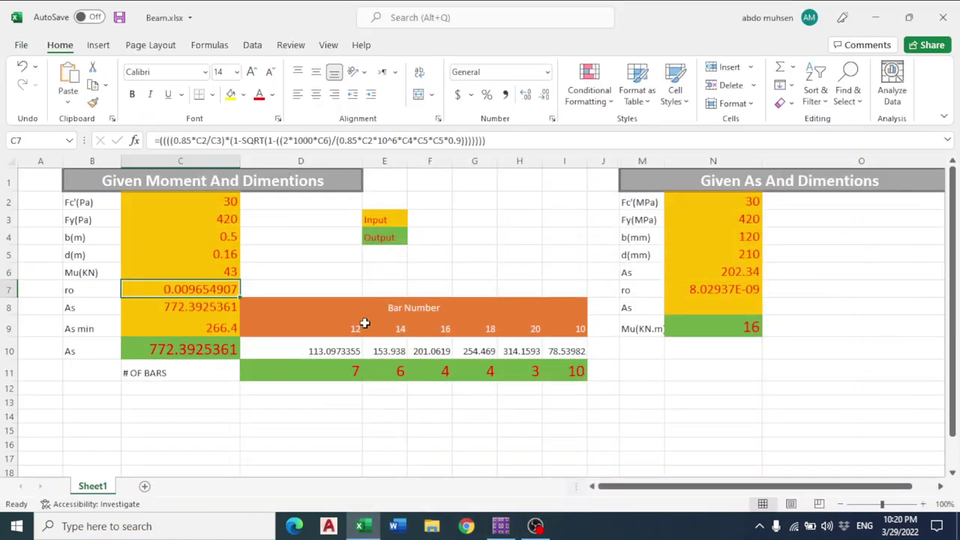
pyautogui.click(198, 356)
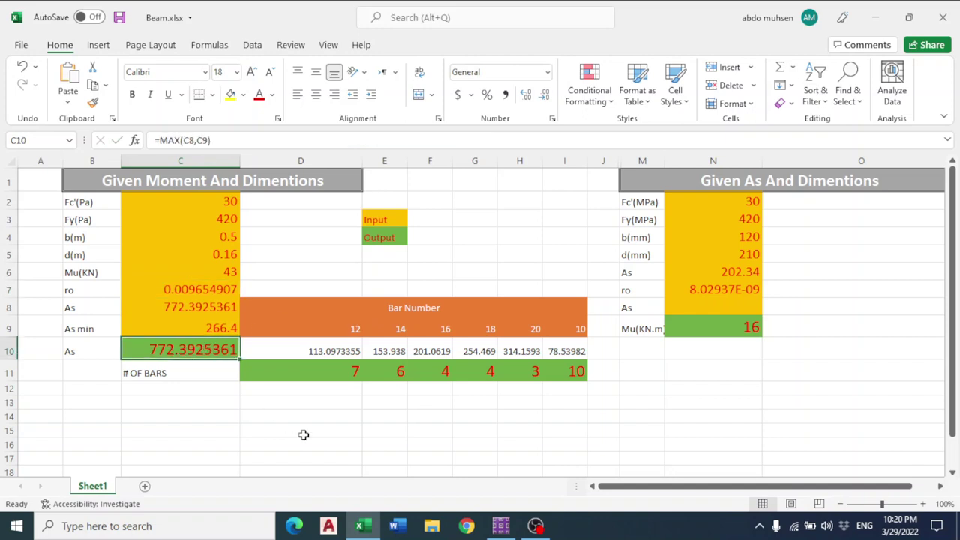
# Step: Switch to SAFE and redisplay the enveloping longitudinal rebar for the beams
pyautogui.click(501, 526)
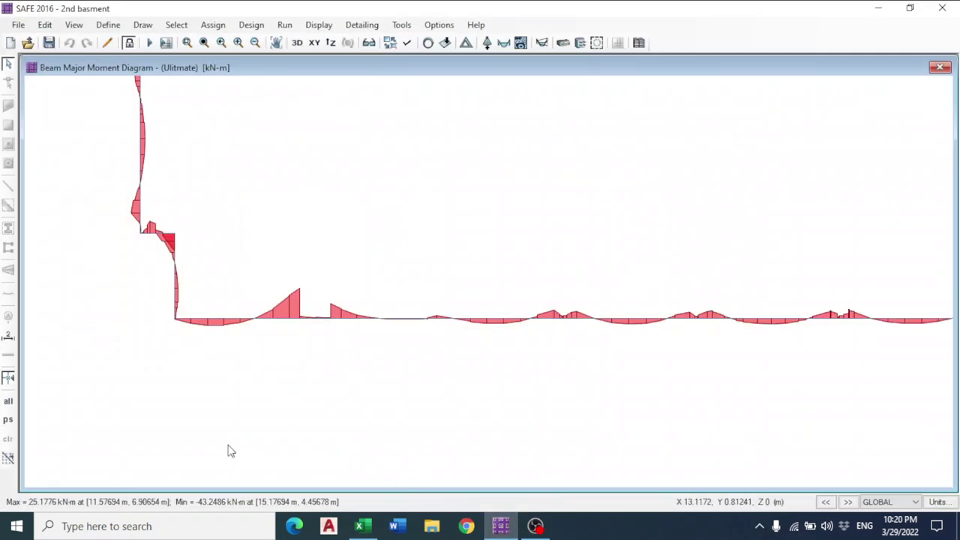
pyautogui.click(562, 42)
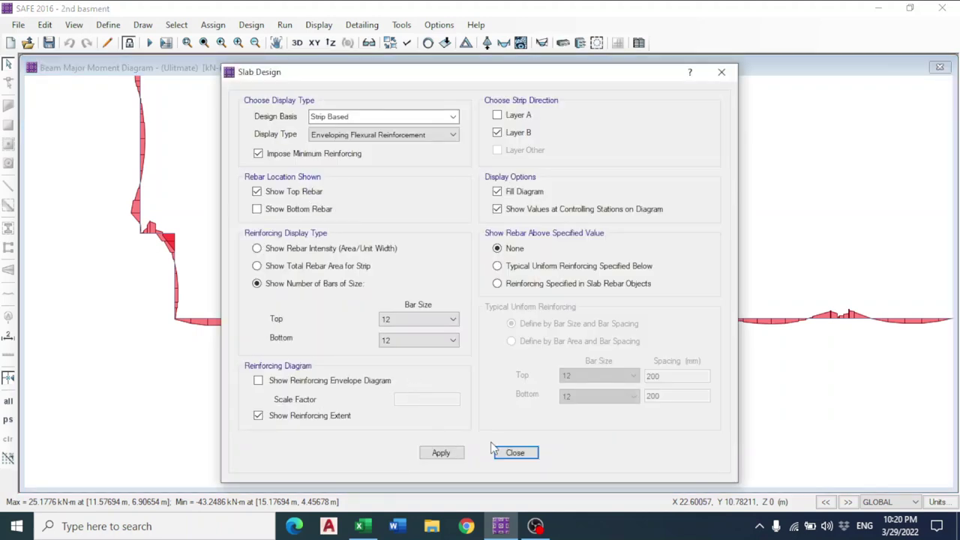
pyautogui.click(515, 453)
pyautogui.click(580, 43)
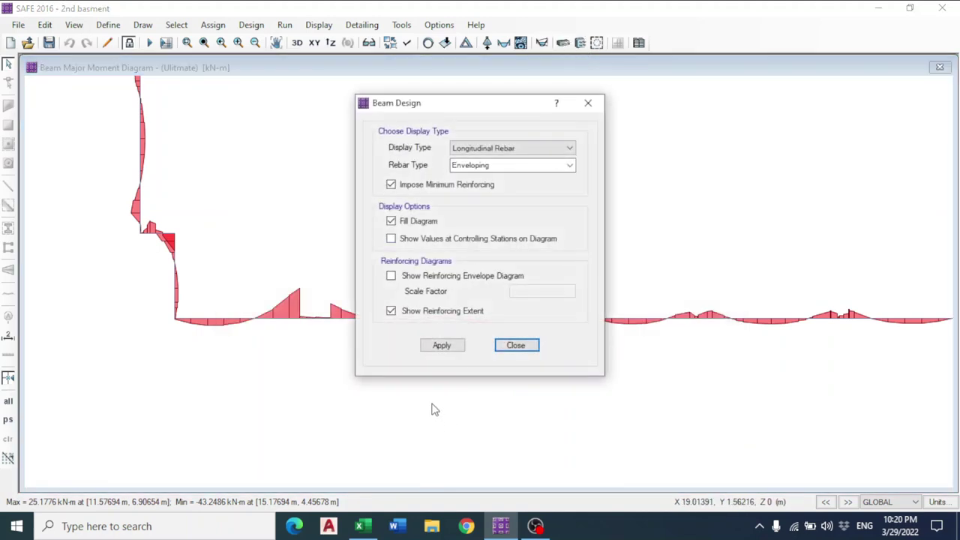
pyautogui.click(446, 346)
pyautogui.click(515, 346)
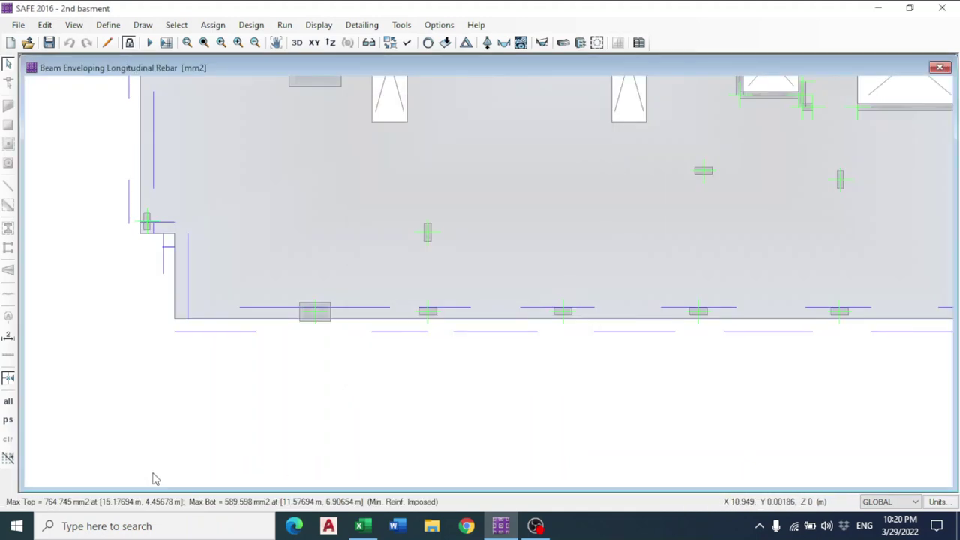
# Step: Review the As result and the 16 mm bar column in Excel, and check the lower edge beam's rebar near the corner in SAFE
pyautogui.click(362, 526)
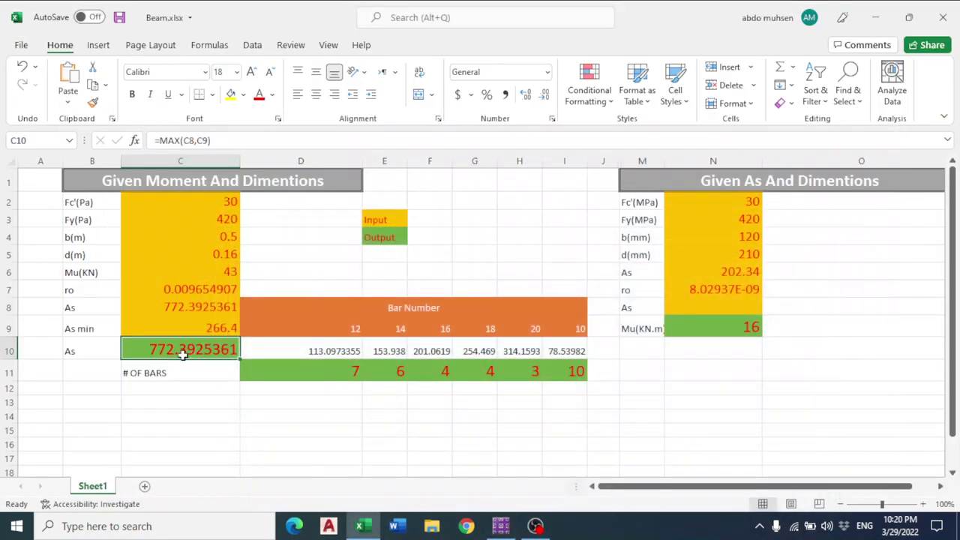
pyautogui.moveTo(493, 523)
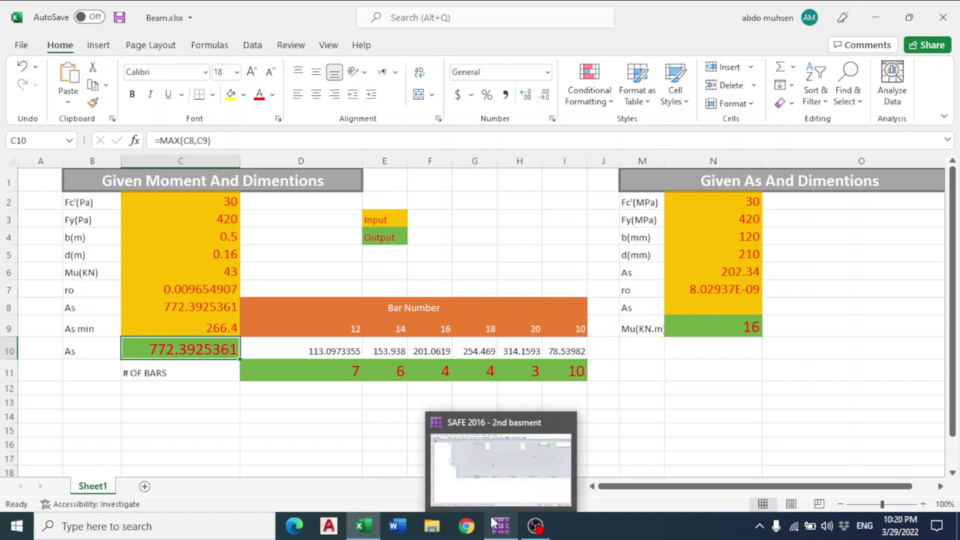
pyautogui.click(443, 330)
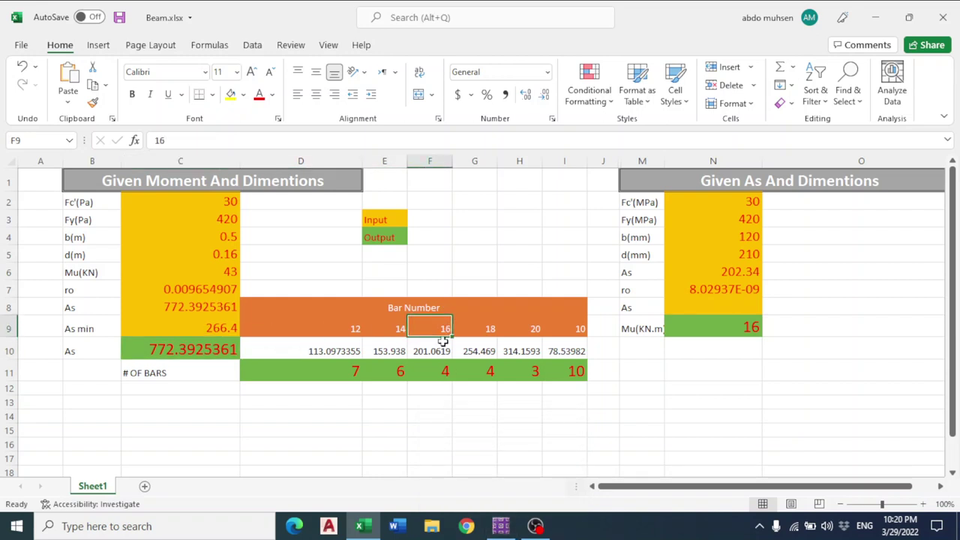
pyautogui.click(441, 373)
pyautogui.click(435, 349)
pyautogui.click(435, 370)
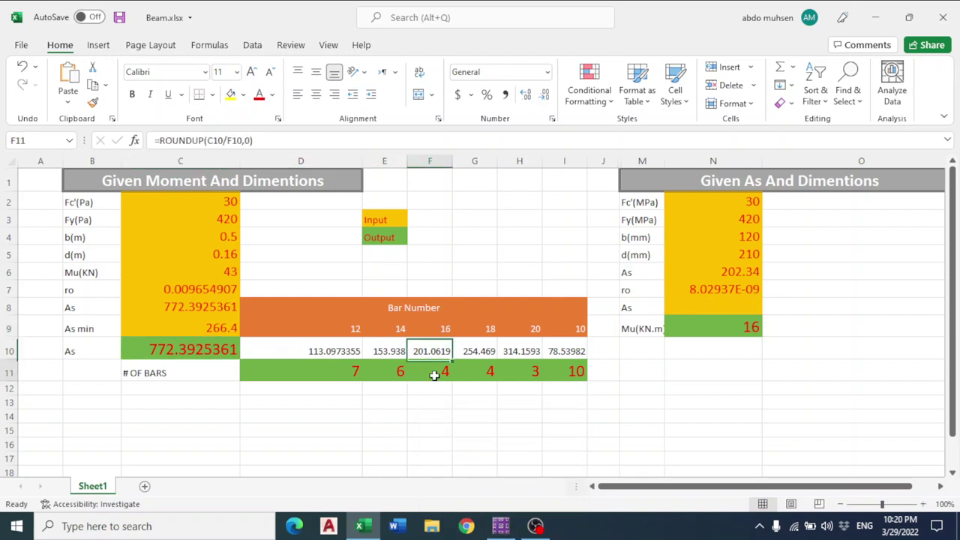
pyautogui.click(500, 525)
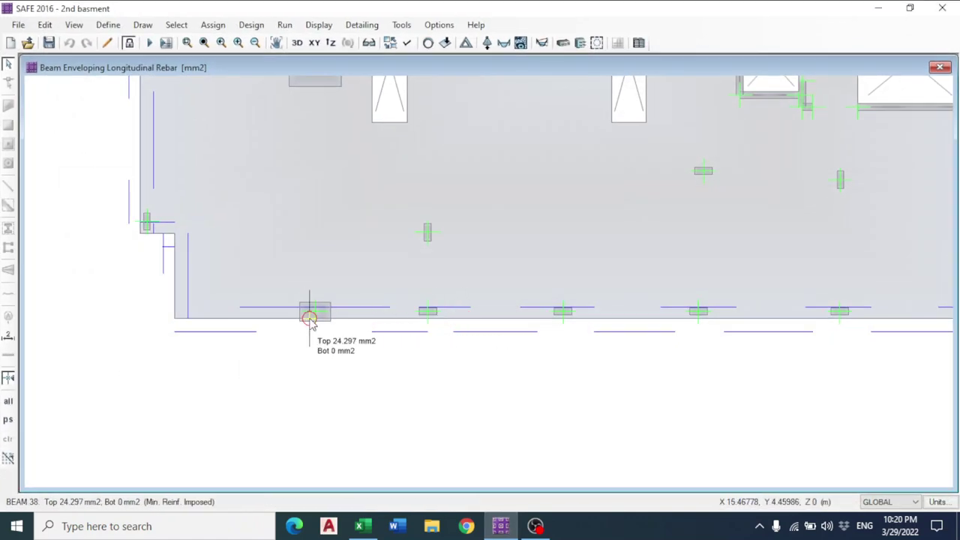
pyautogui.moveTo(175, 318)
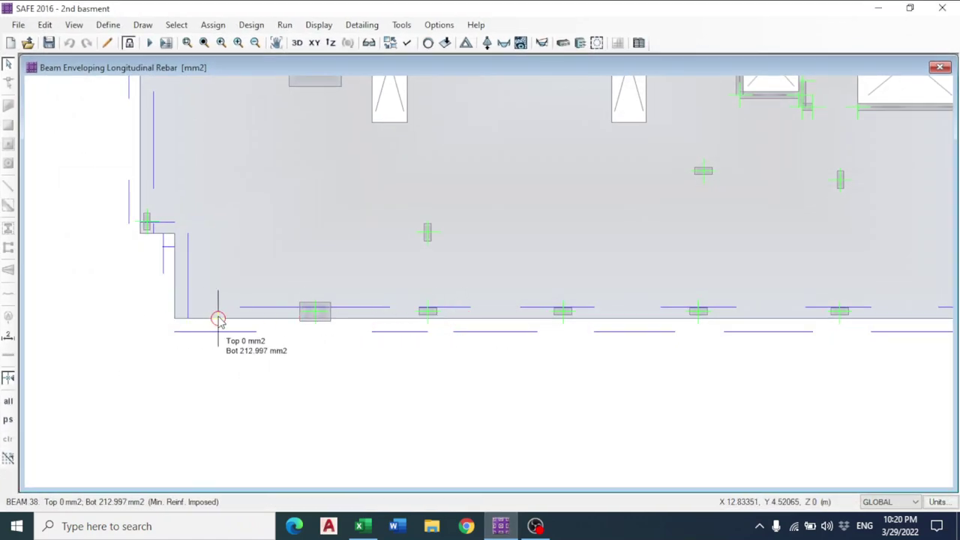
# Step: Return to Excel and replace the As formula in C10 with the minimum steel area, 266.4
pyautogui.click(500, 525)
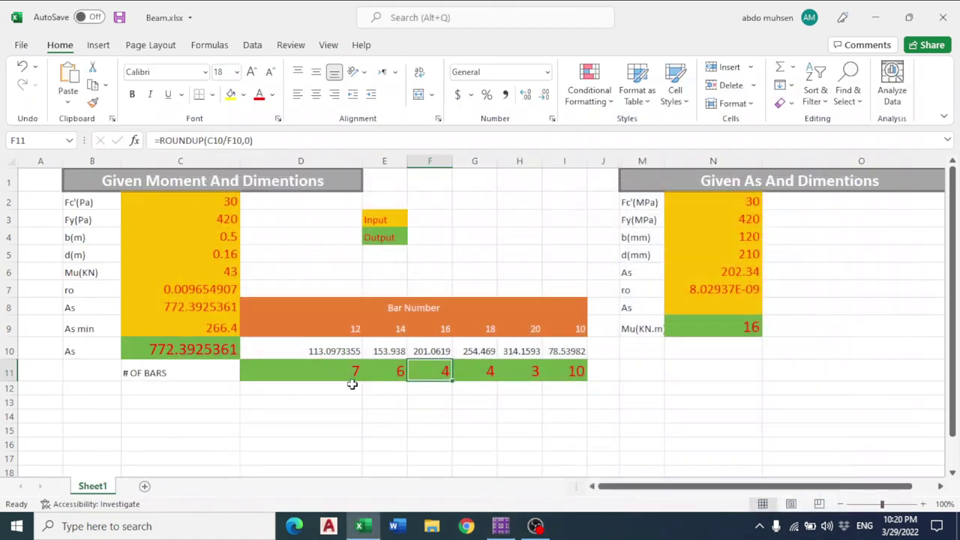
pyautogui.click(196, 326)
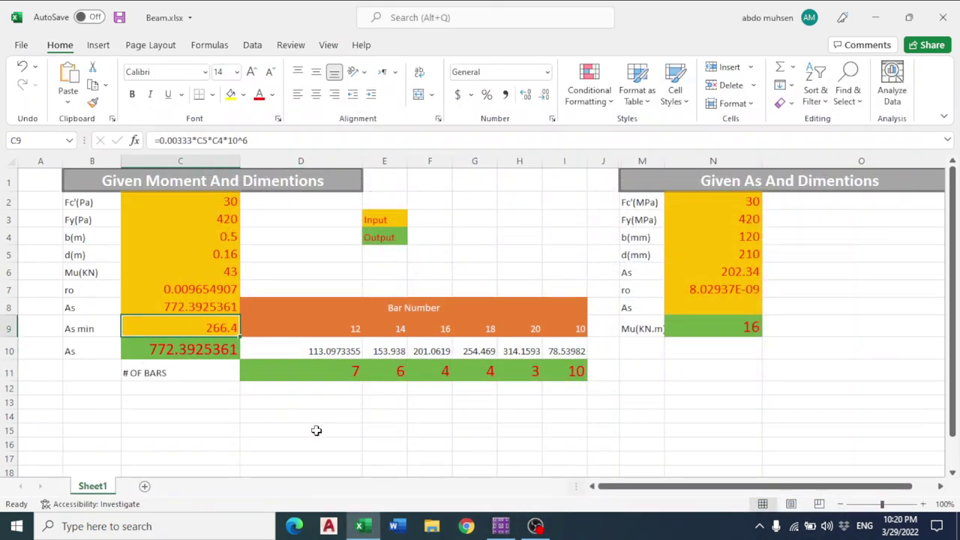
pyautogui.click(316, 431)
pyautogui.click(207, 354)
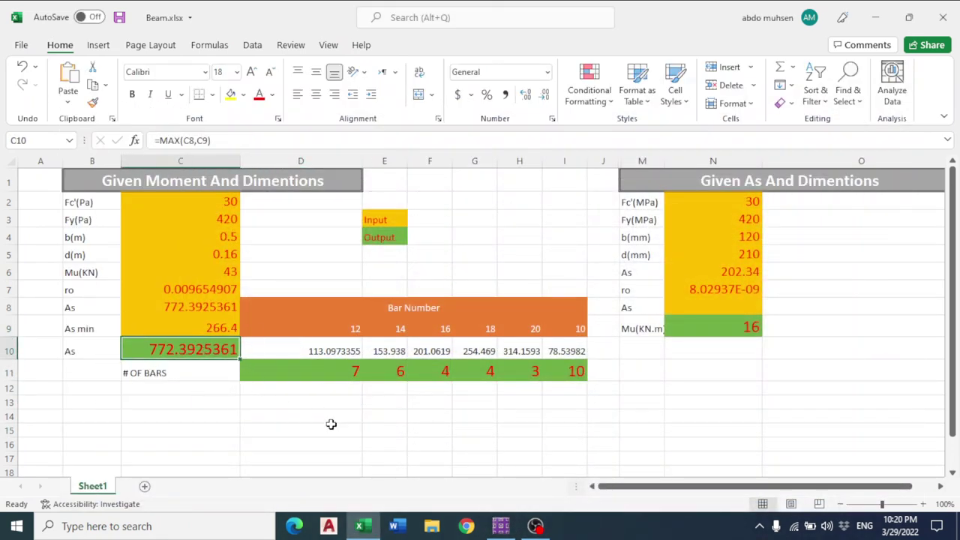
pyautogui.write('266.4')
pyautogui.press('Return')
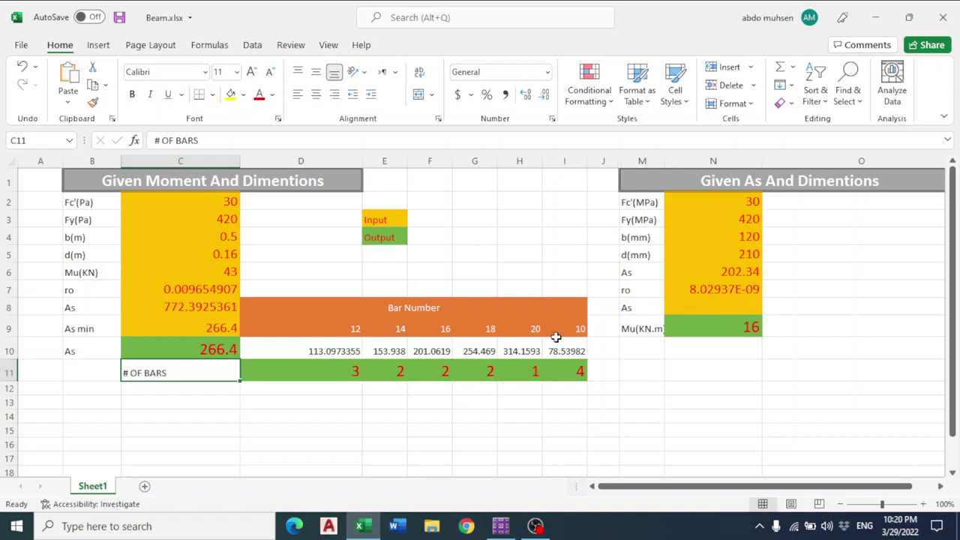
pyautogui.click(535, 526)
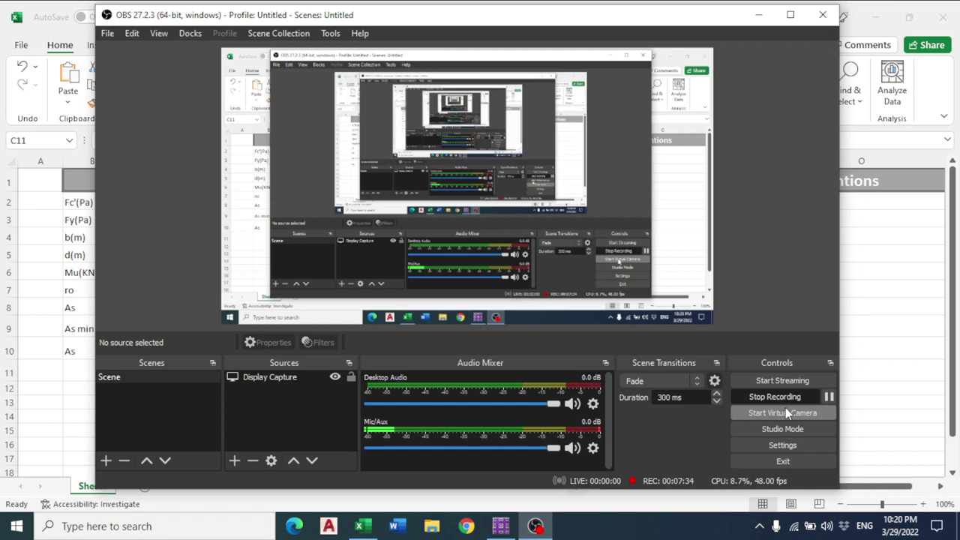
pyautogui.click(758, 14)
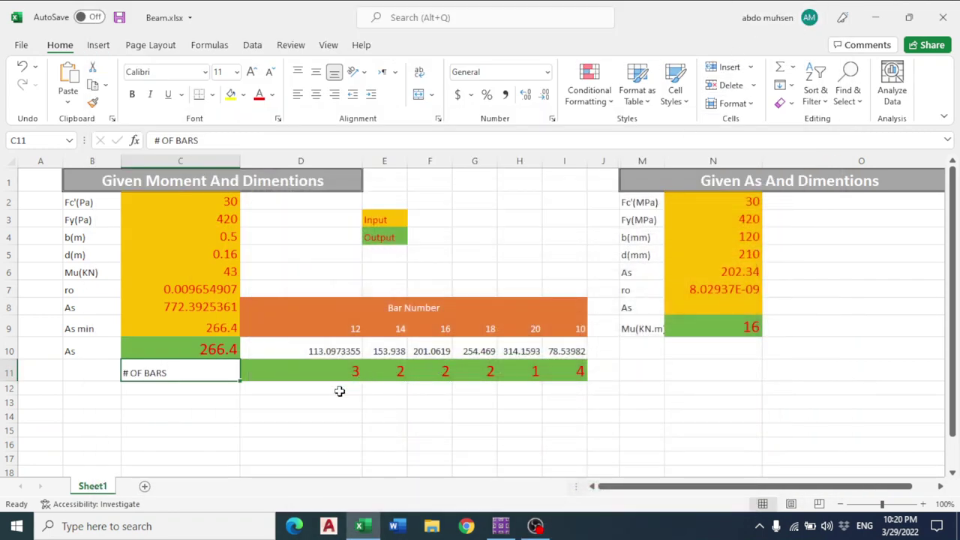
# Step: Restore the =MAX(C8,C9) formula in the As result cell C10 and leave the cell
pyautogui.press('Up')
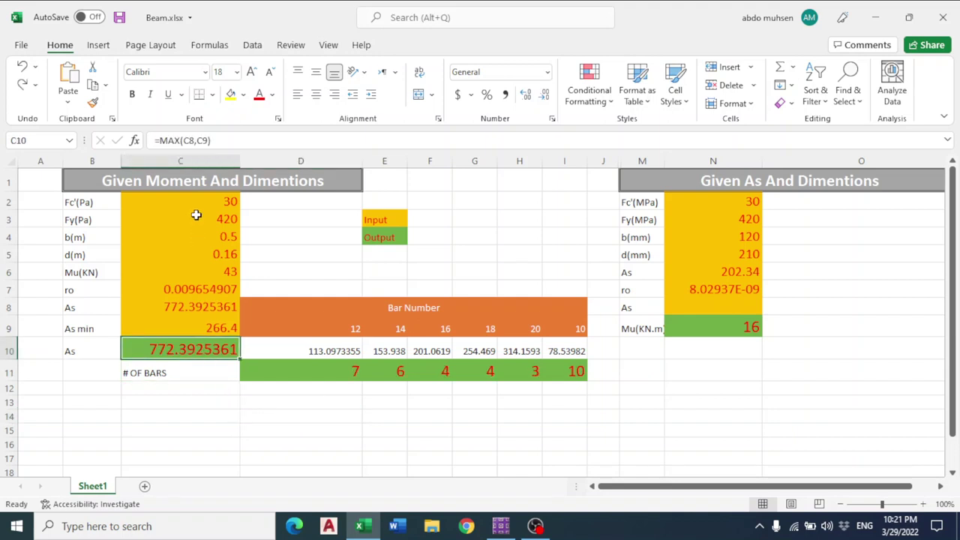
pyautogui.click(189, 148)
pyautogui.press('Escape')
pyautogui.click(307, 420)
# Step: Switch to SAFE and examine the enveloping longitudinal rebar at the supports and midspans along the lower edge beam
pyautogui.click(501, 526)
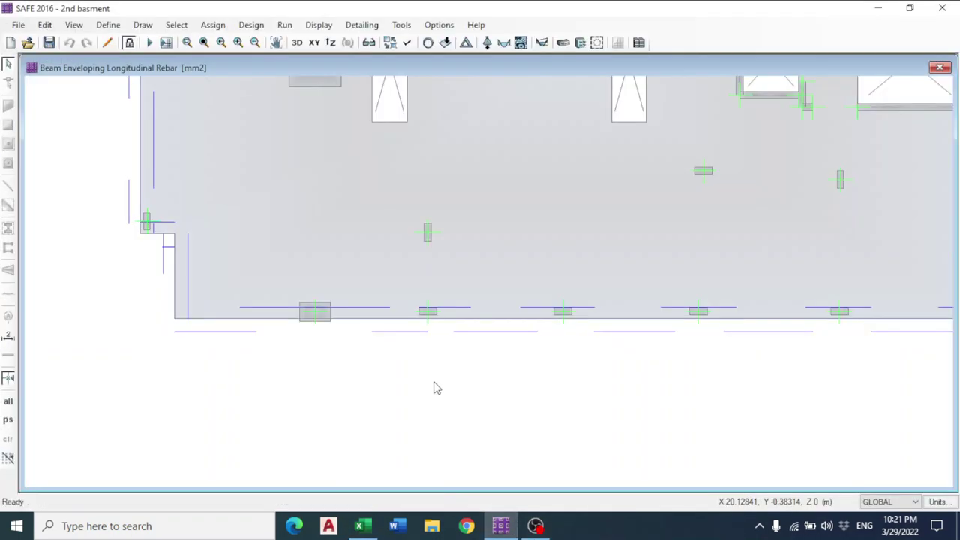
pyautogui.scroll(-1, 416, 395)
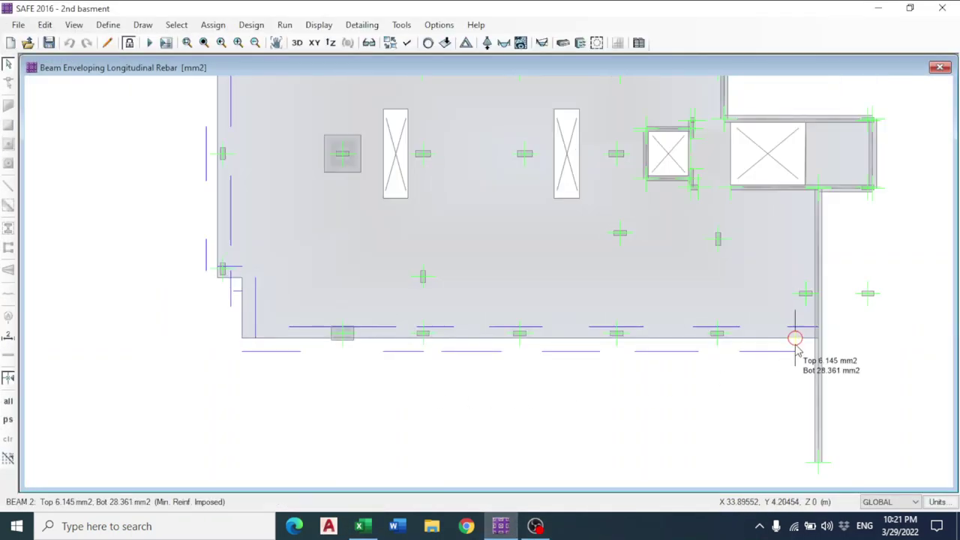
pyautogui.scroll(-1, 393, 470)
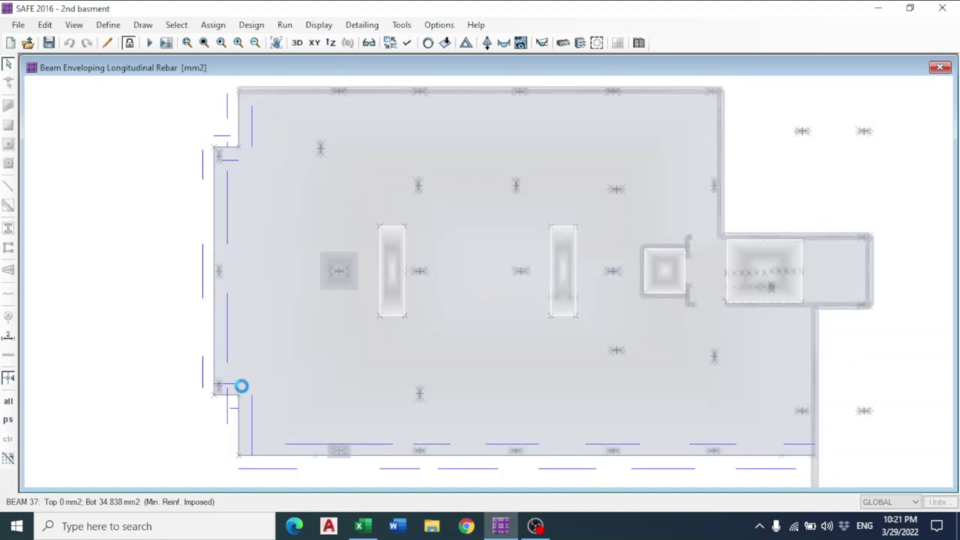
pyautogui.scroll(2, 428, 433)
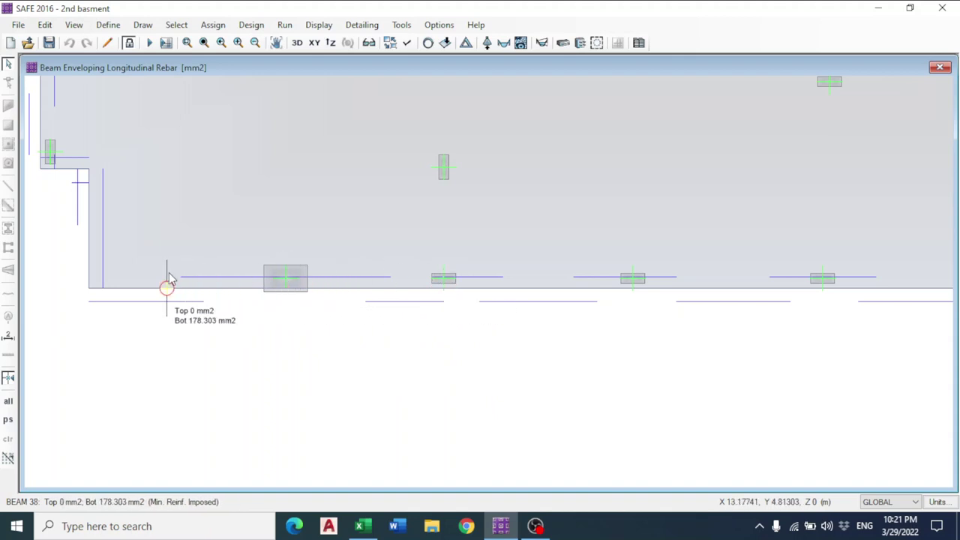
pyautogui.scroll(-1, 411, 288)
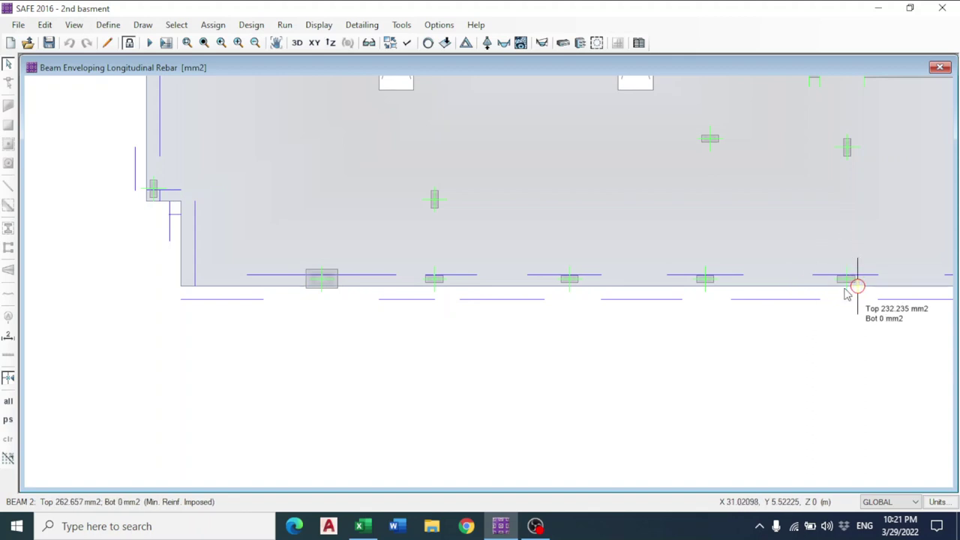
pyautogui.moveTo(511, 364); pyautogui.dragTo(390, 390, button='middle')
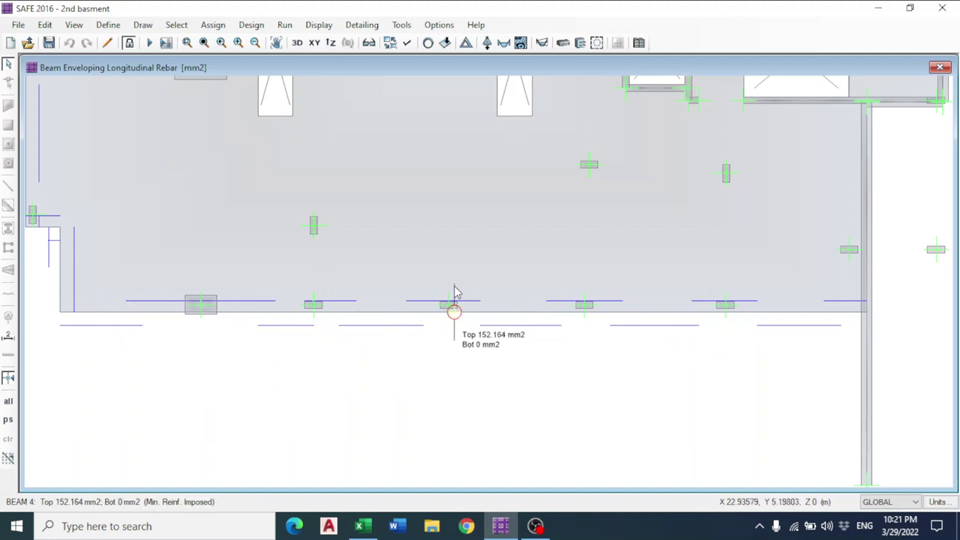
# Step: Return to Excel, close Beam.xlsx without saving the changes, and launch Prokon from the desktop
pyautogui.click(516, 530)
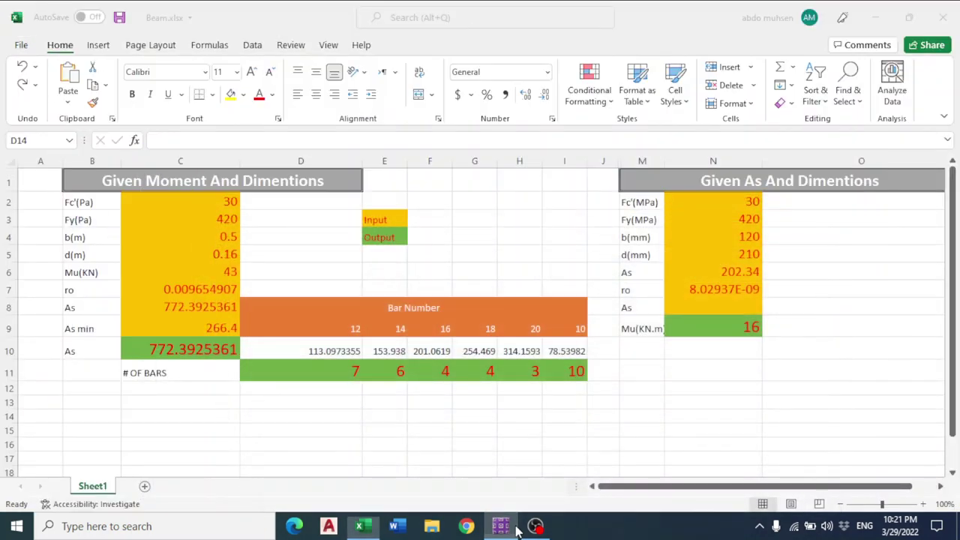
pyautogui.click(943, 17)
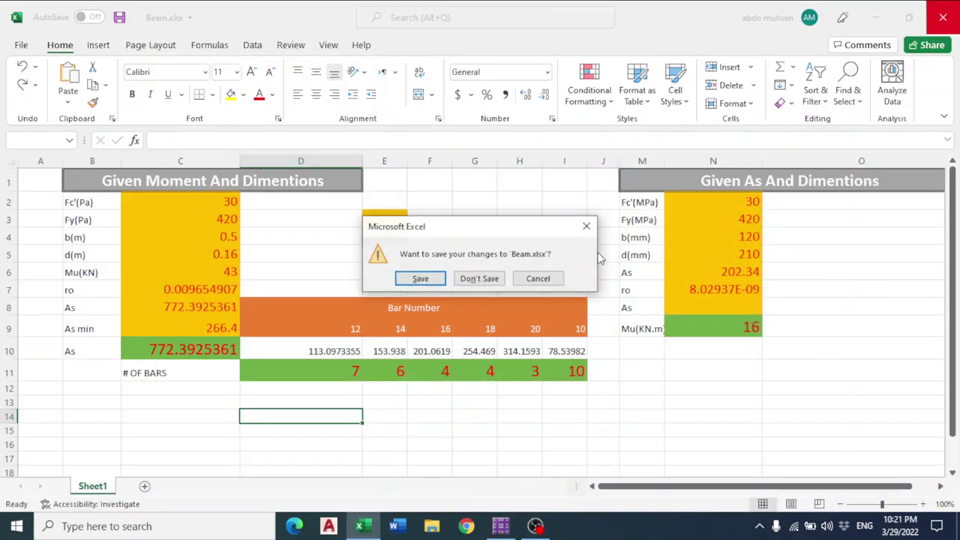
pyautogui.click(489, 278)
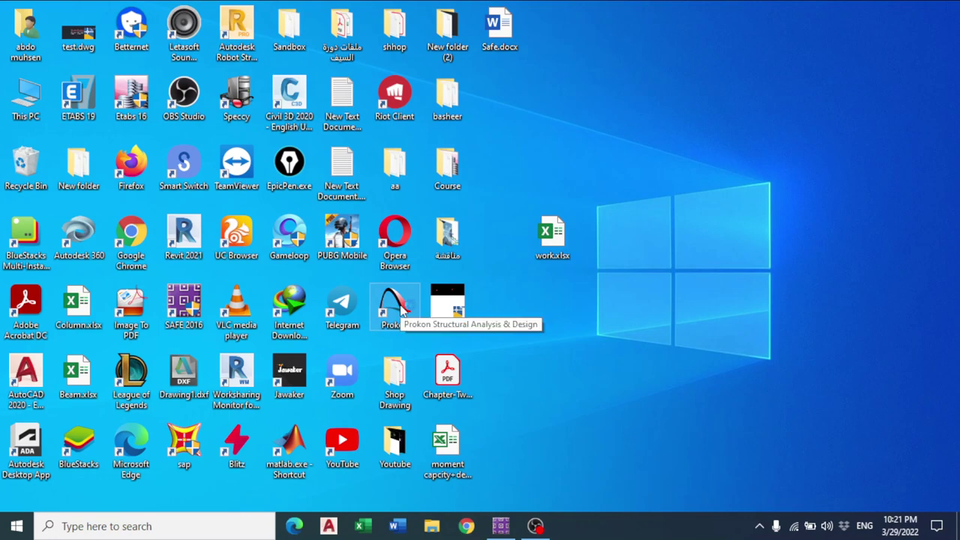
pyautogui.doubleClick(401, 309)
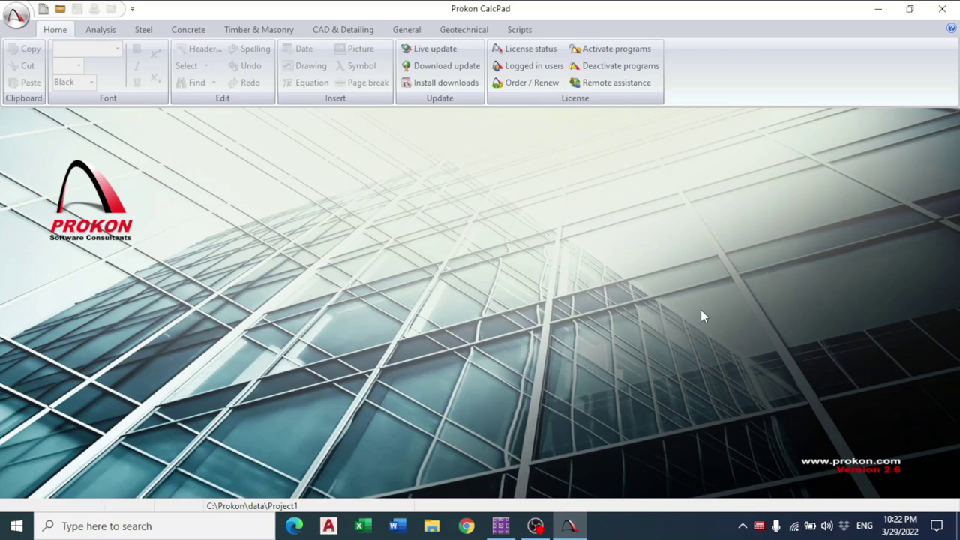
pyautogui.click(535, 526)
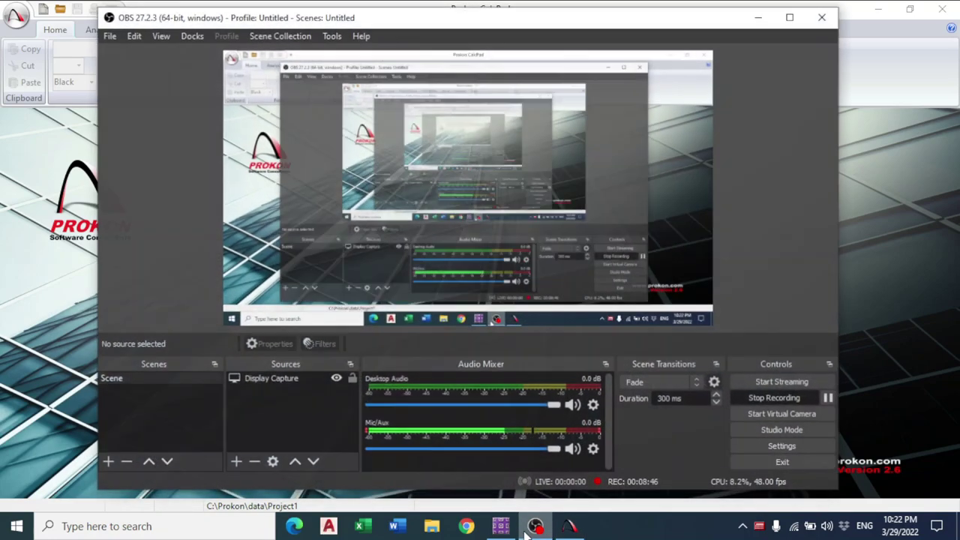
pyautogui.click(536, 526)
# Step: Show Prokon's concrete design modules, and switch to SAFE to display the beams' major moment diagram for the Ulitmate combination
pyautogui.click(191, 33)
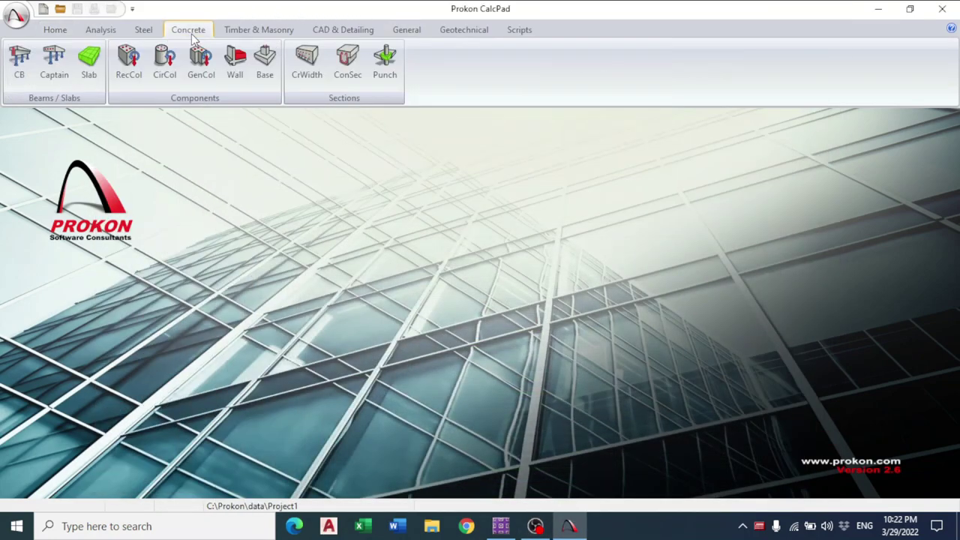
pyautogui.click(501, 526)
pyautogui.click(503, 44)
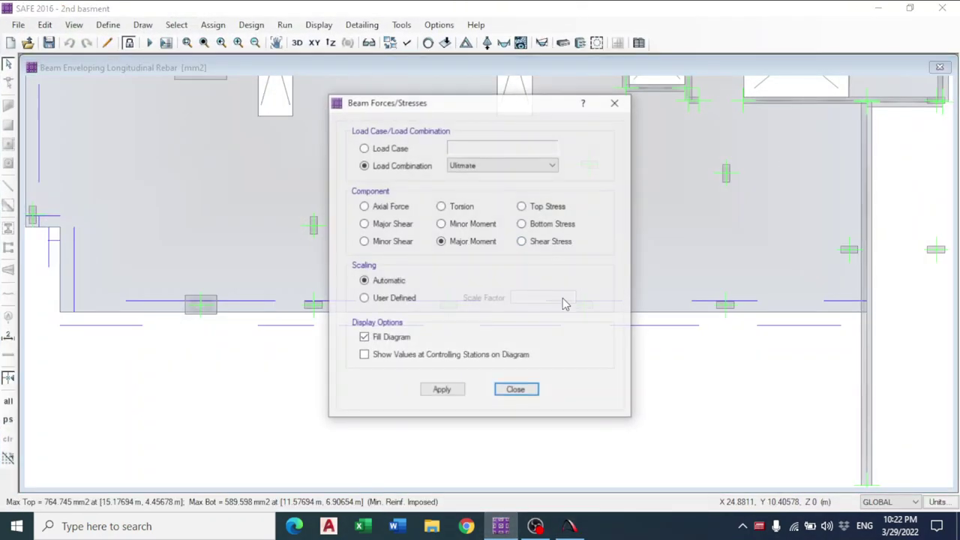
pyautogui.click(441, 389)
pyautogui.click(516, 391)
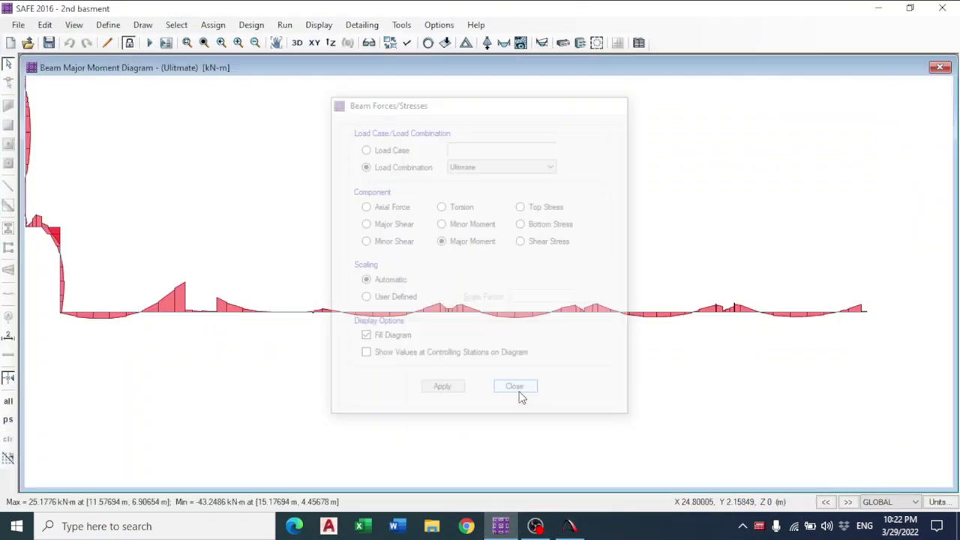
# Step: Look at the inputs of Prokon's Concrete Section design module, close it, and return to the beam moment diagram in SAFE
pyautogui.click(510, 531)
pyautogui.click(504, 528)
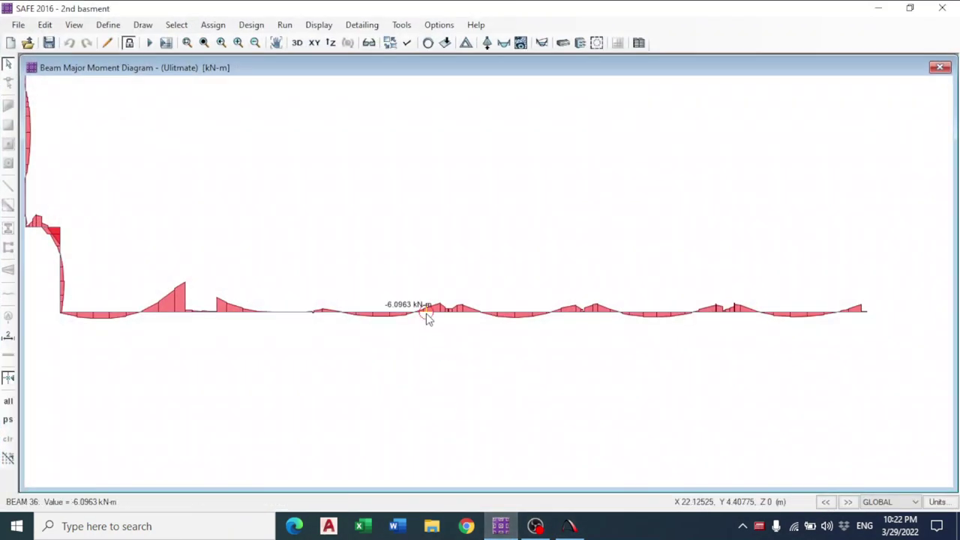
pyautogui.click(502, 529)
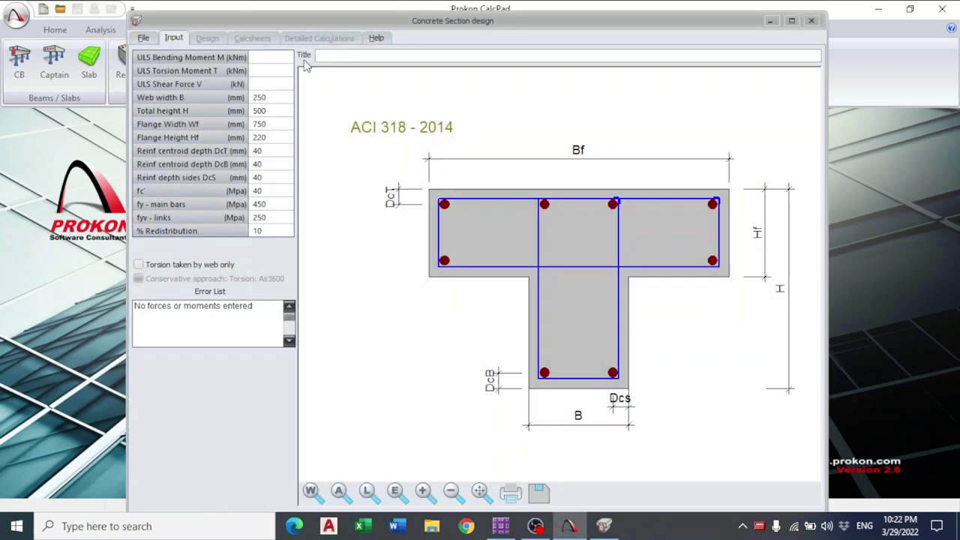
pyautogui.click(810, 21)
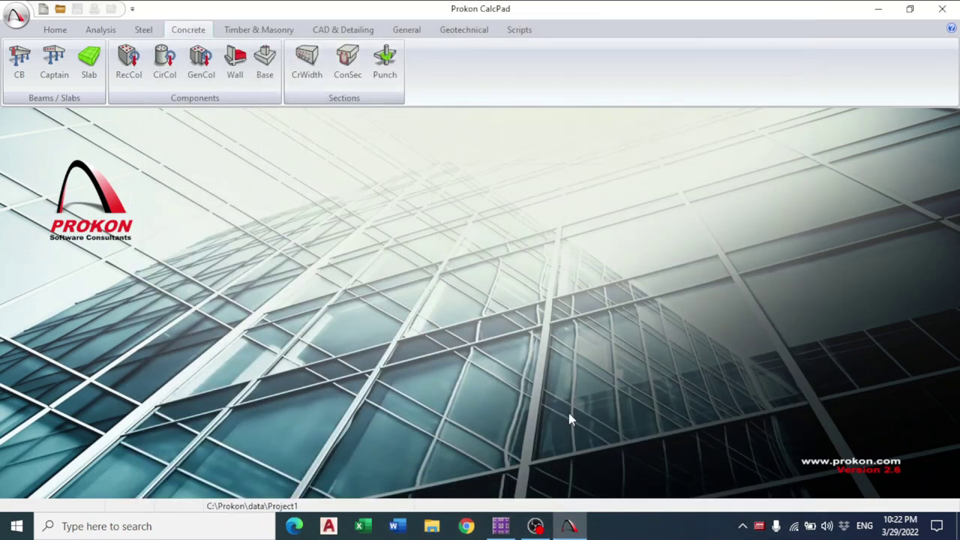
pyautogui.click(501, 526)
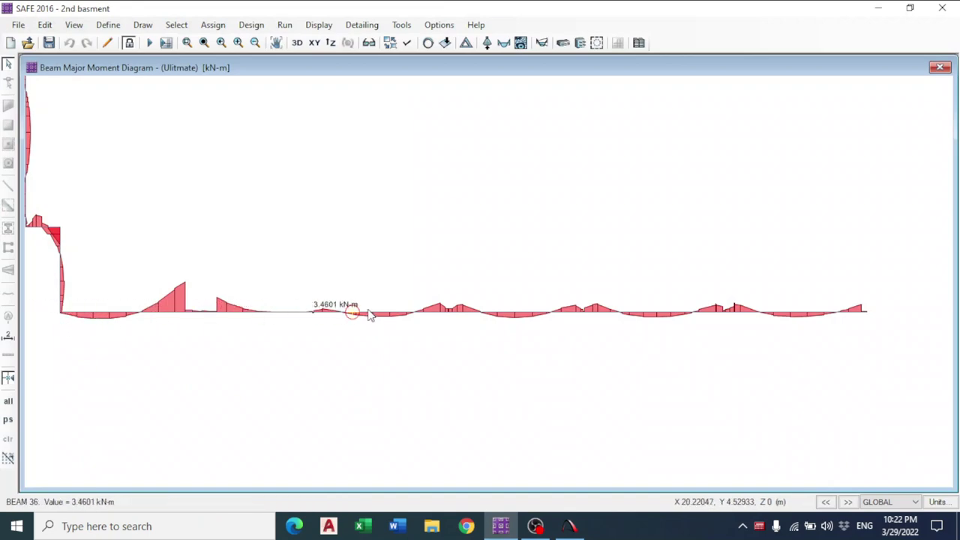
# Step: Switch to Prokon and review the sections, spans, supports and loads inputs of the Continuous Beam module, and close it
pyautogui.click(501, 525)
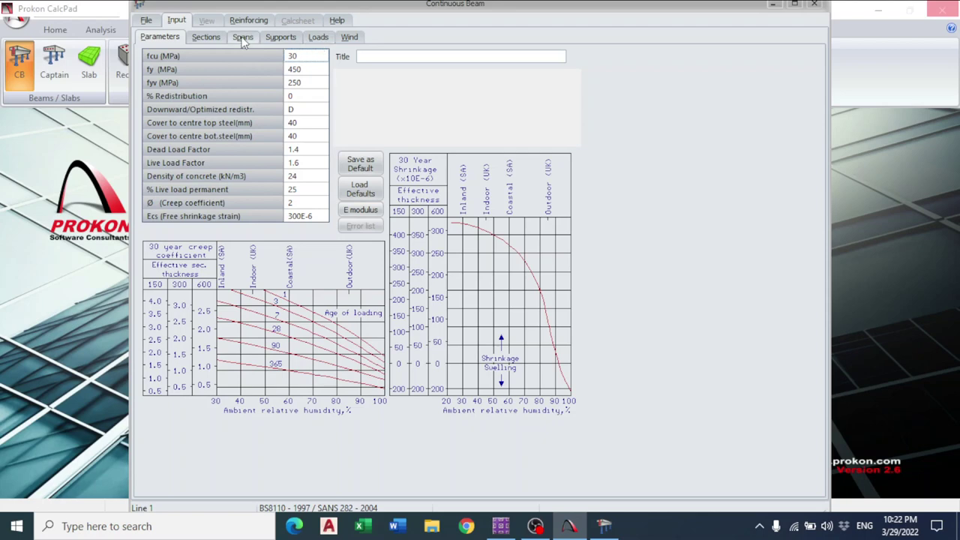
pyautogui.click(243, 37)
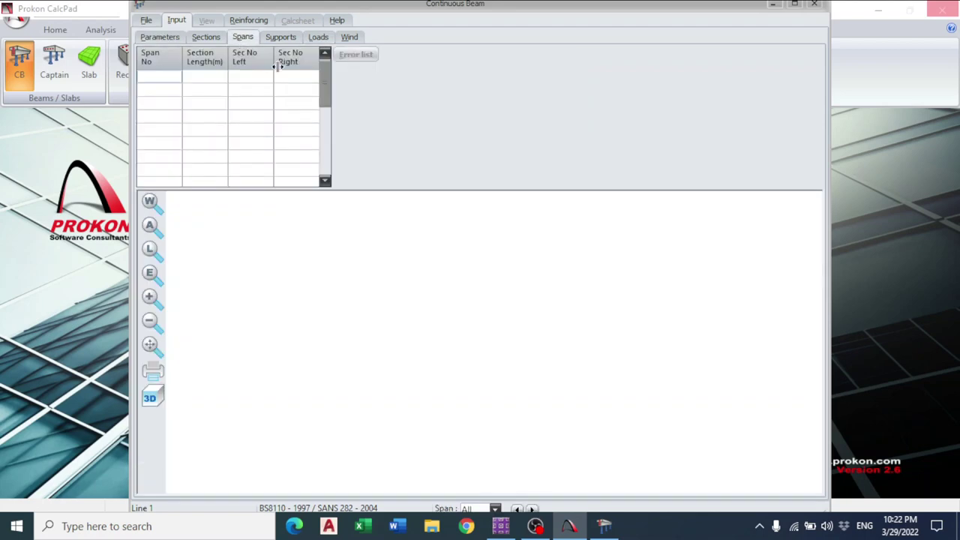
pyautogui.click(206, 37)
pyautogui.click(280, 37)
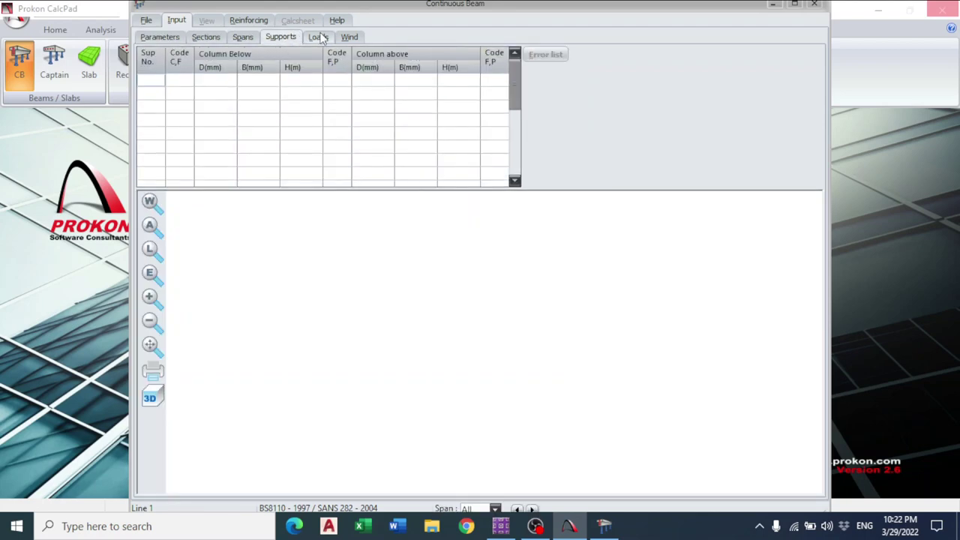
pyautogui.click(318, 37)
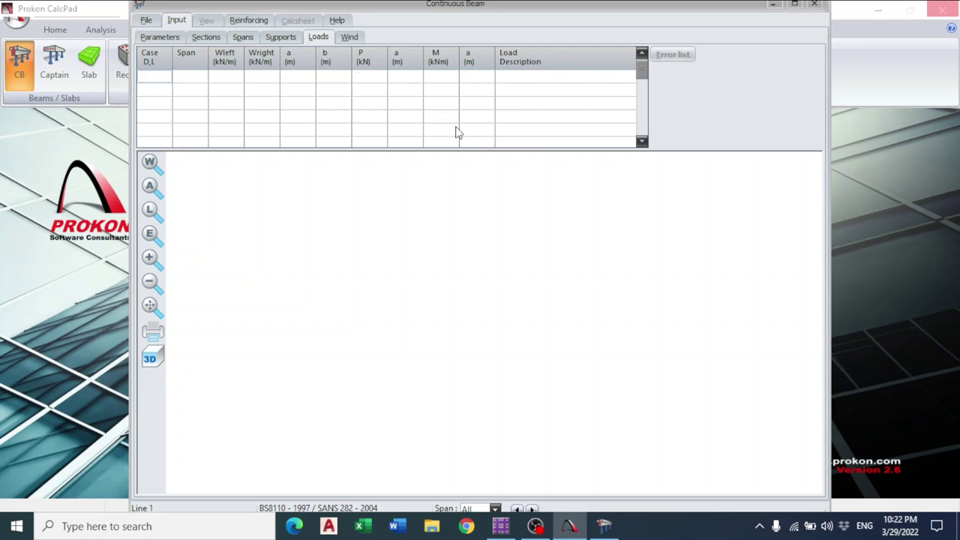
pyautogui.click(814, 5)
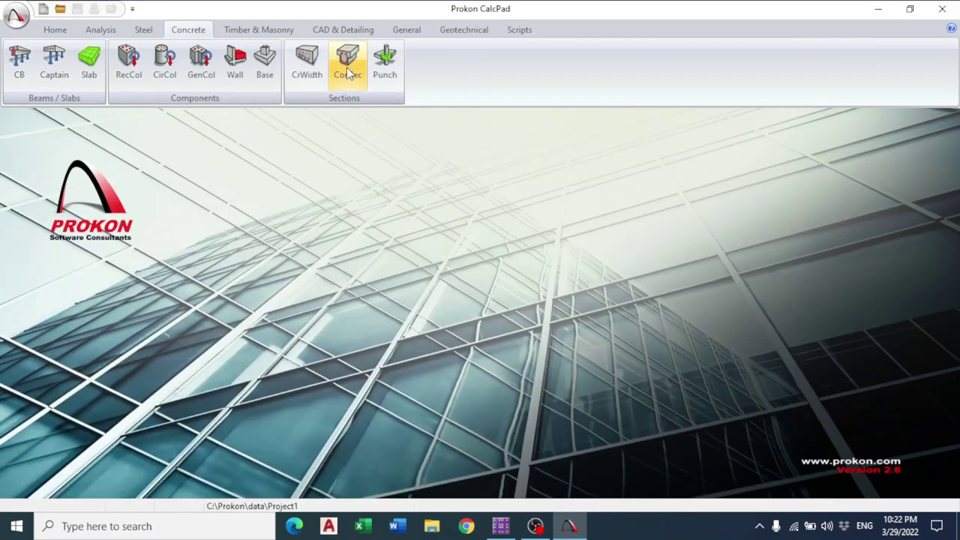
# Step: Open Prokon's Concrete Section design module and check the lower edge beam's peak negative moment in SAFE
pyautogui.click(349, 71)
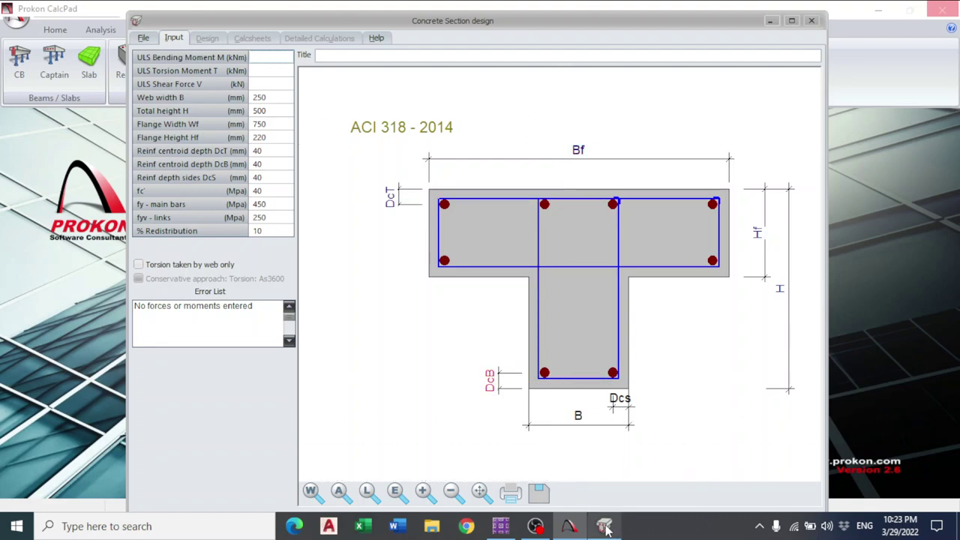
pyautogui.click(500, 525)
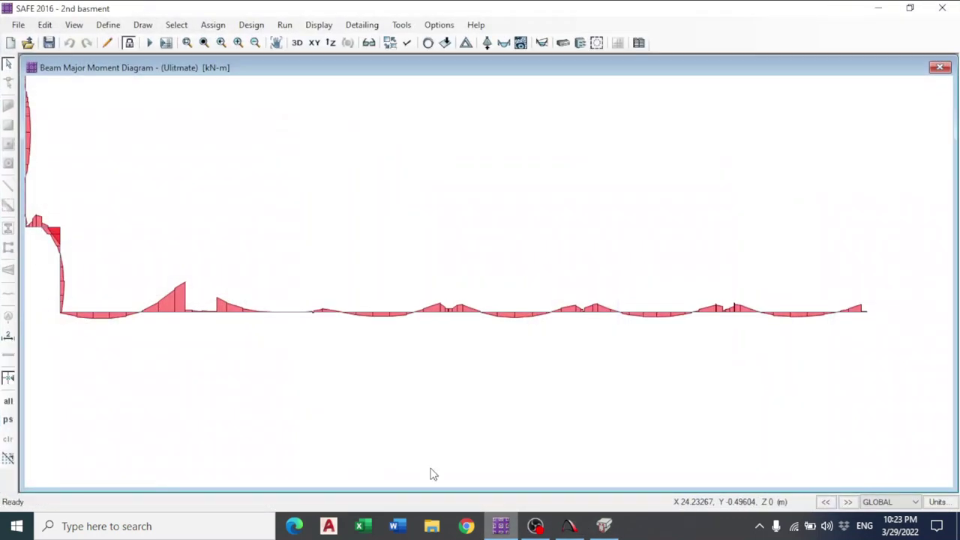
pyautogui.moveTo(184, 316)
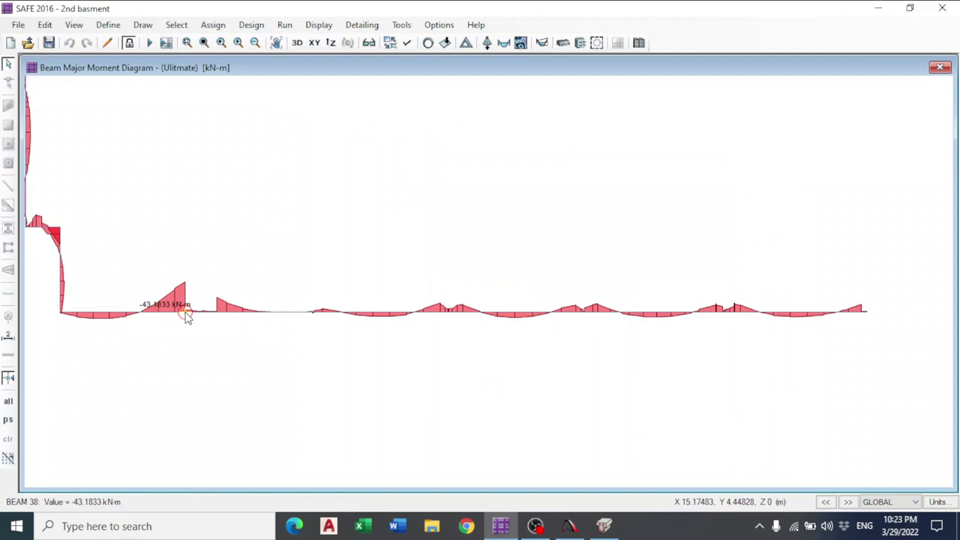
# Step: Return to Prokon and set the section's ULS bending moment to 43 kNm and its torsion moment to 0
pyautogui.click(505, 528)
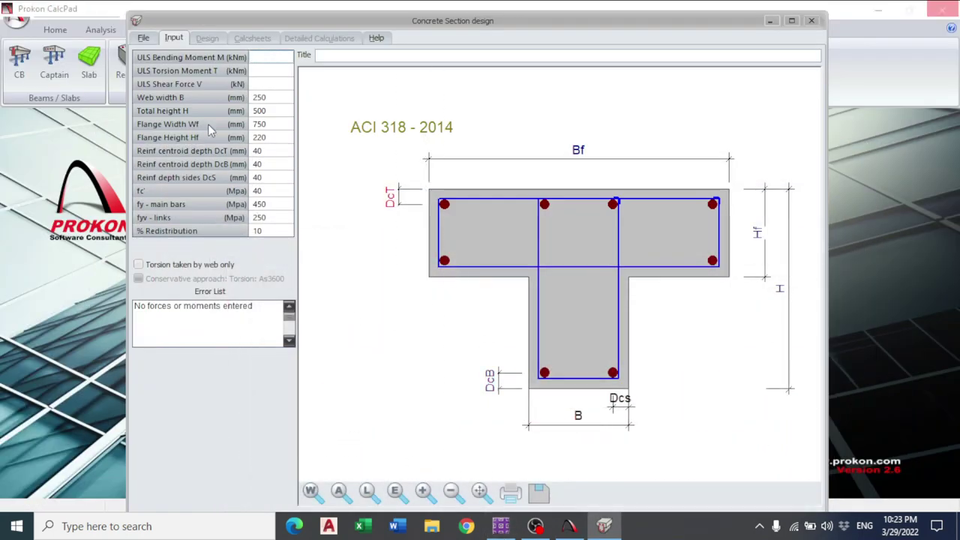
pyautogui.click(270, 57)
pyautogui.write('43')
pyautogui.press('Return')
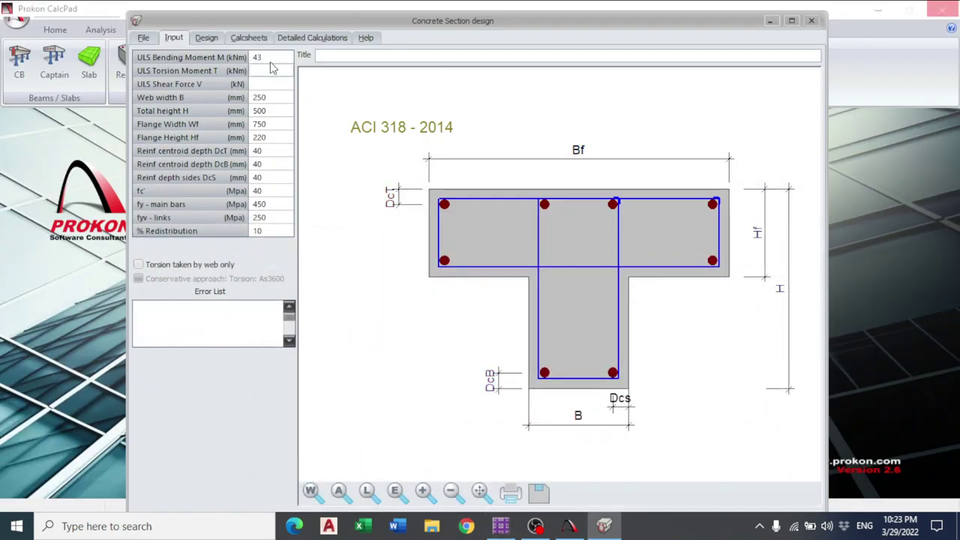
pyautogui.click(290, 69)
pyautogui.write('0')
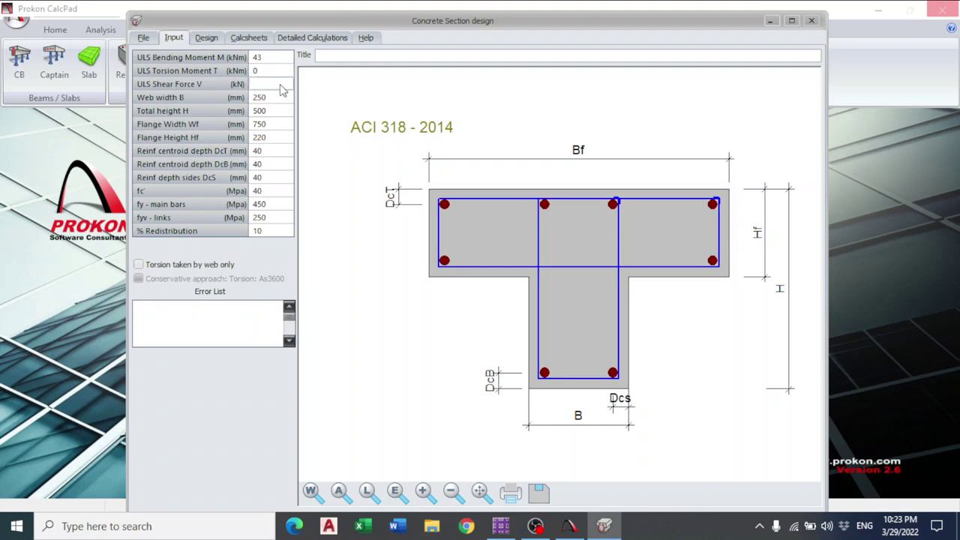
# Step: Switch to SAFE and display the beams' major shear force diagram for the Ulitmate combination
pyautogui.click(500, 525)
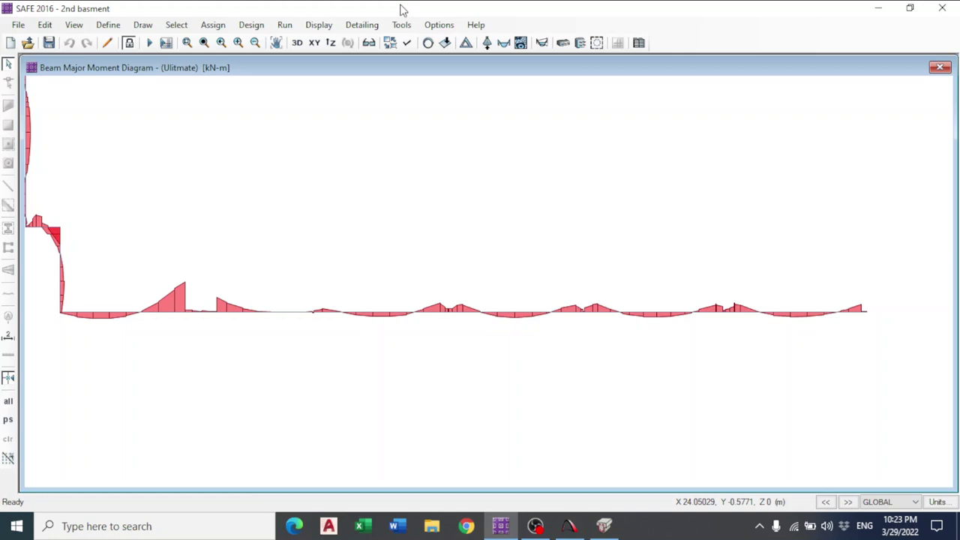
pyautogui.click(504, 42)
pyautogui.click(391, 224)
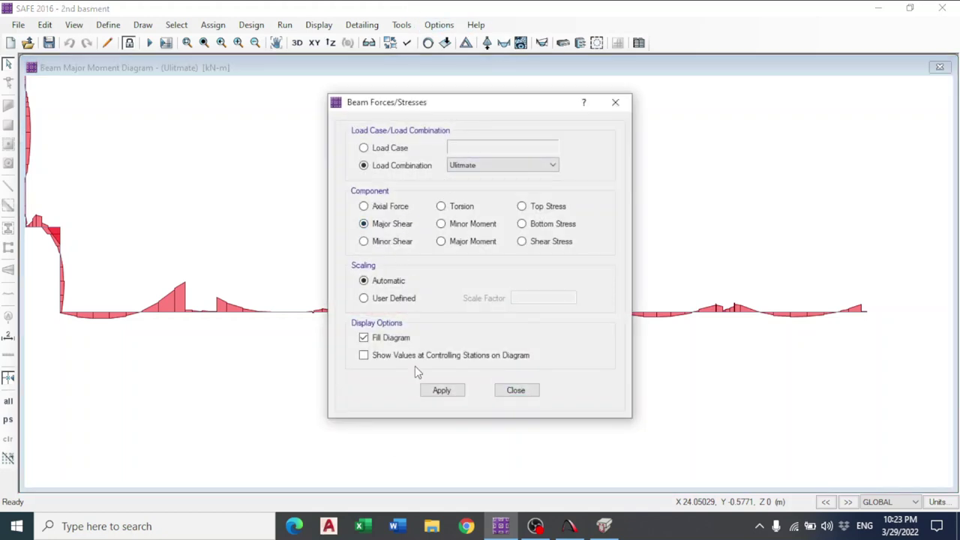
pyautogui.click(441, 391)
pyautogui.click(507, 390)
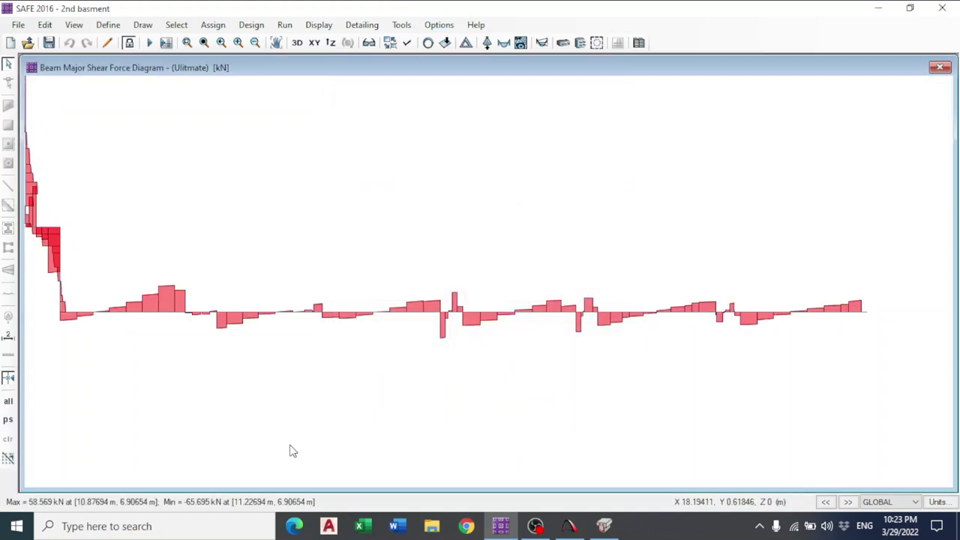
# Step: Check the lower edge beam's shear at its first interior column, and switch to Prokon to set the ULS shear force to 31 kN
pyautogui.moveTo(181, 315)
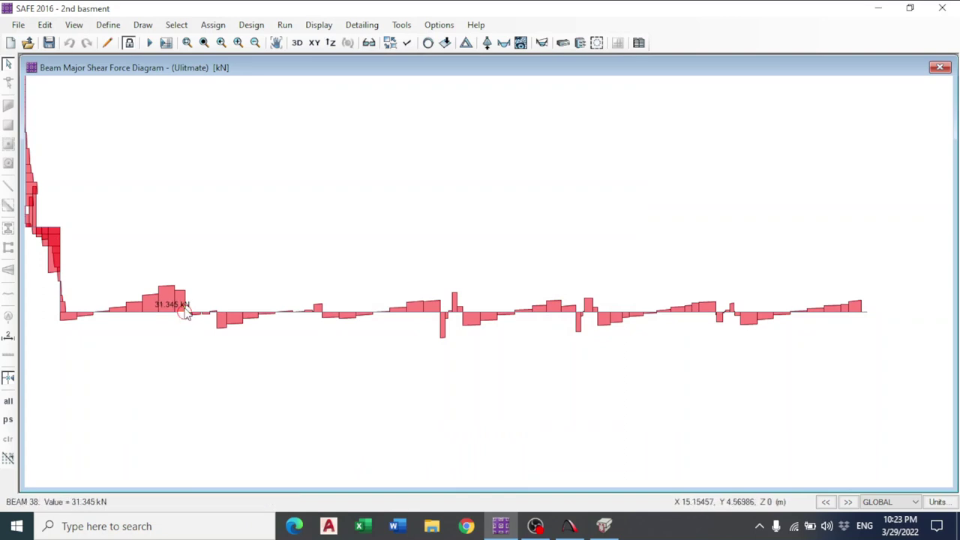
pyautogui.moveTo(193, 342); pyautogui.dragTo(332, 369, button='middle')
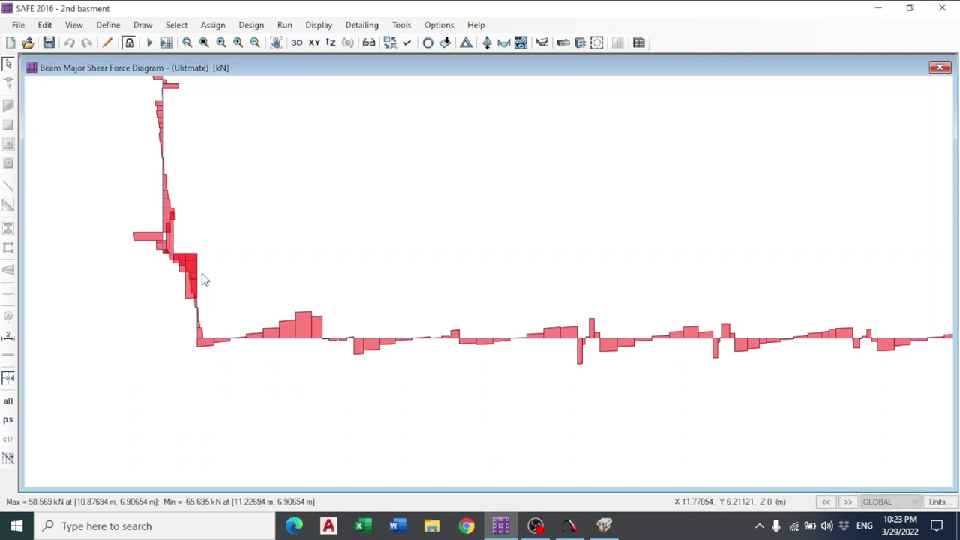
pyautogui.moveTo(197, 257)
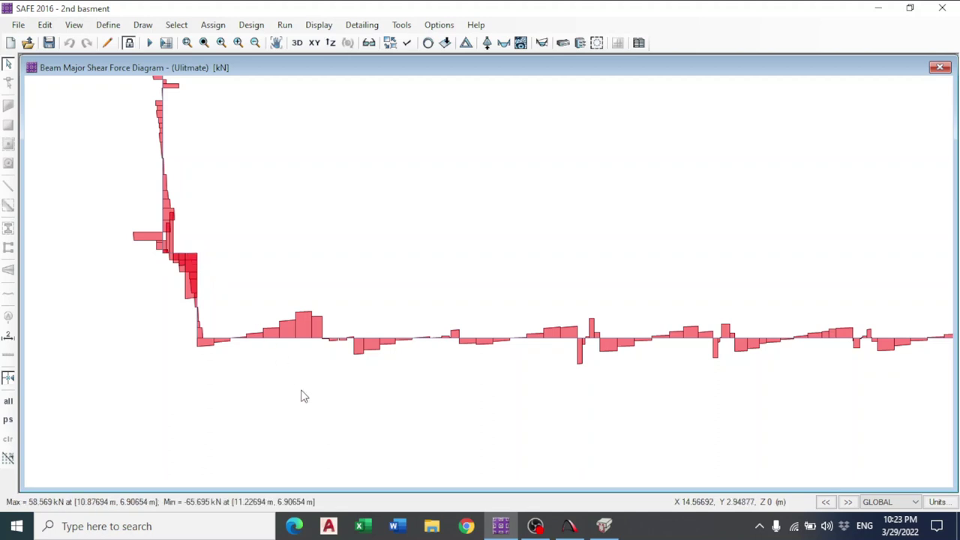
pyautogui.moveTo(326, 338)
pyautogui.moveTo(168, 114)
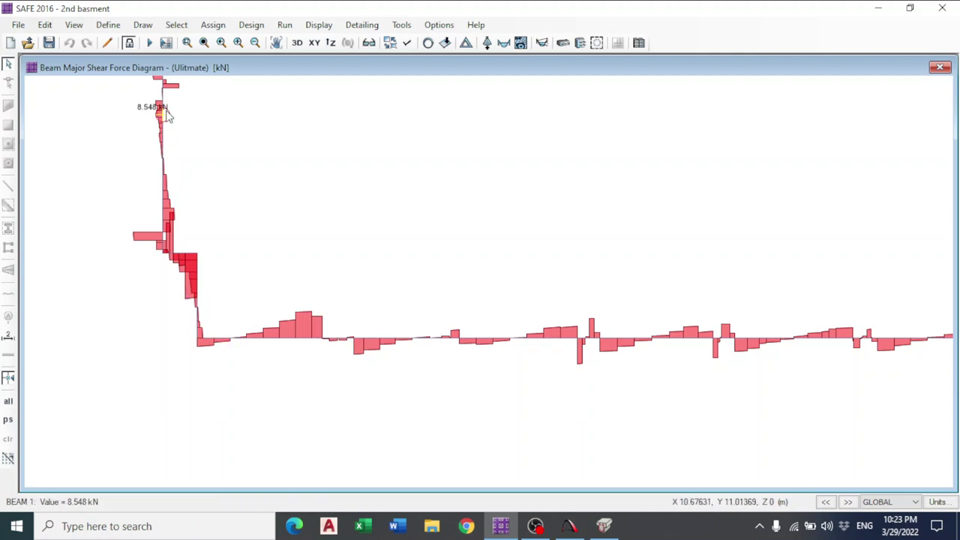
pyautogui.moveTo(297, 344)
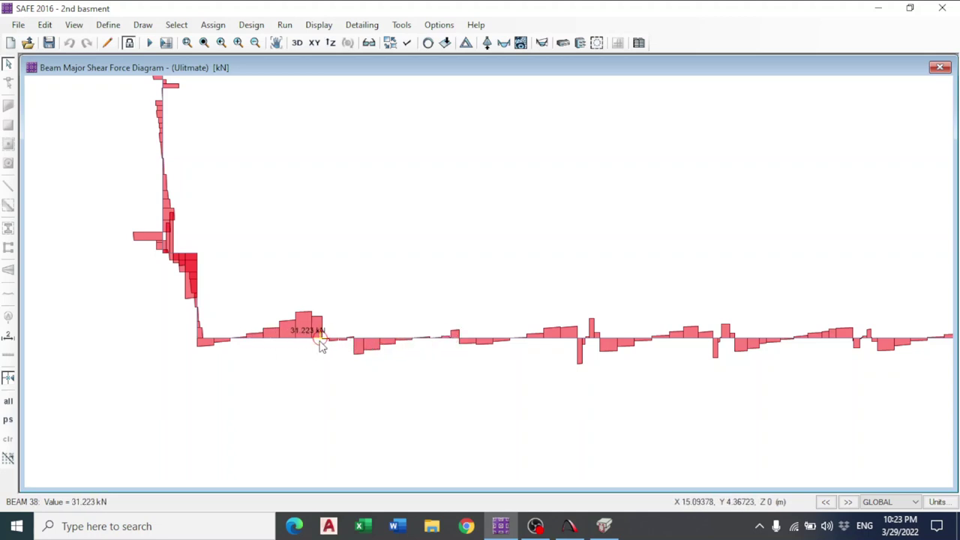
pyautogui.click(604, 525)
pyautogui.write('31')
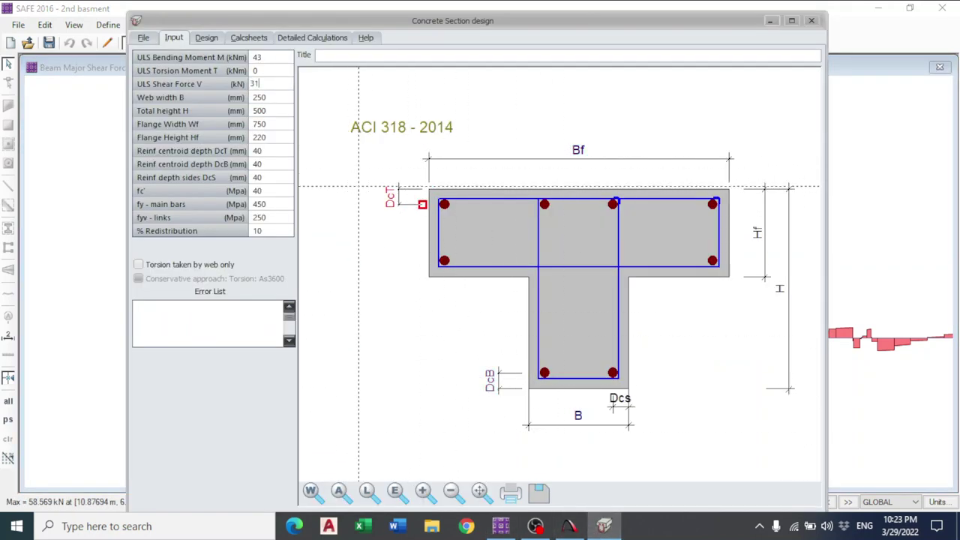
pyautogui.press('Tab')
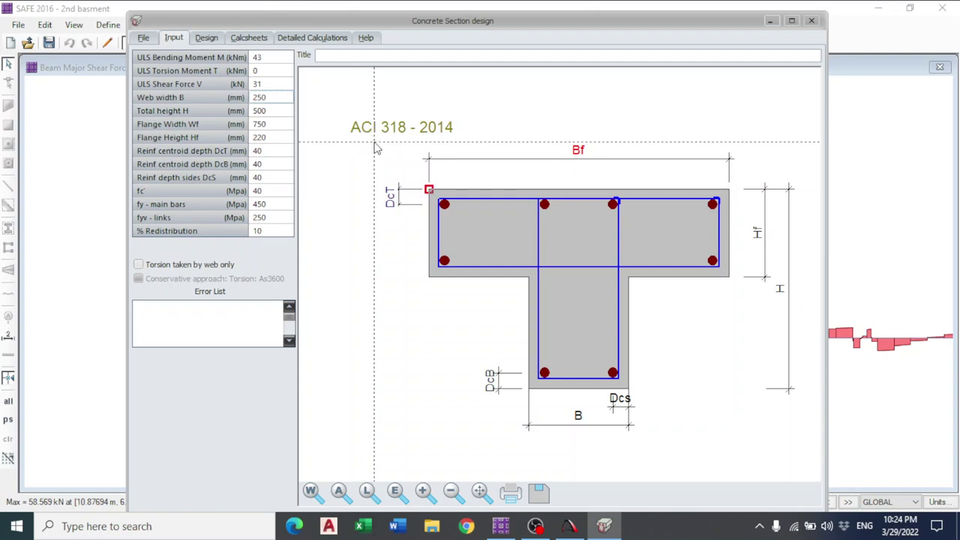
# Step: Make the section rectangular with web width 500 mm, total height 200 mm, and flange width and height of 0
pyautogui.write('500')
pyautogui.press('Tab')
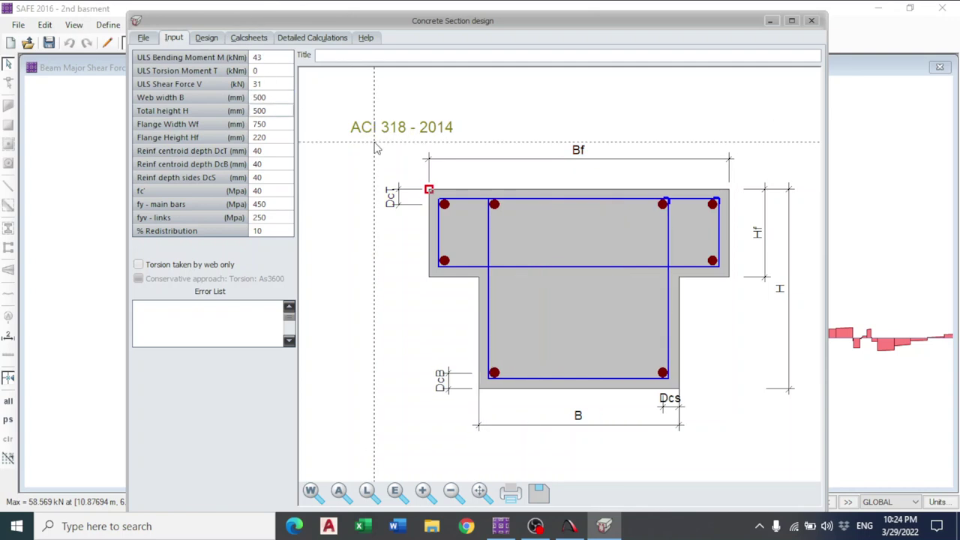
pyautogui.write('2')
pyautogui.press('Tab')
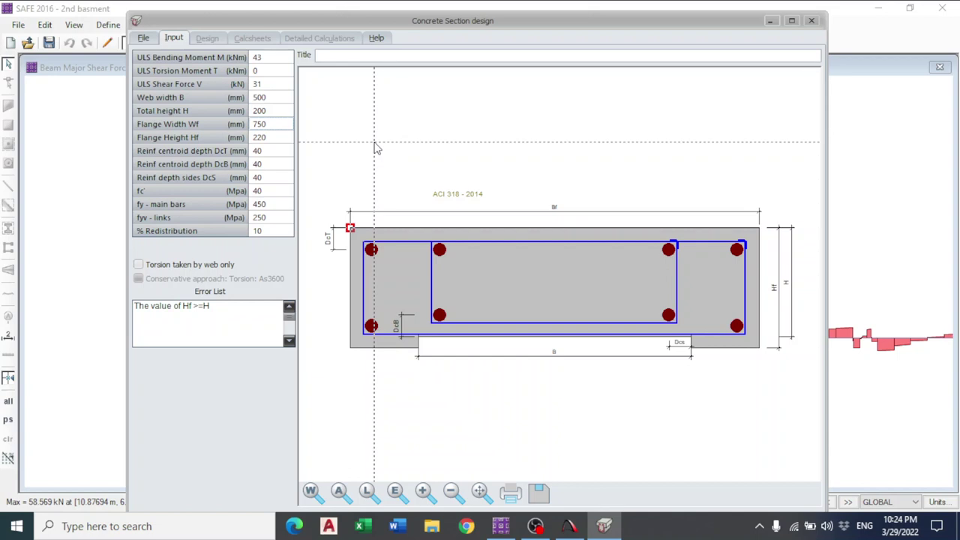
pyautogui.write('0')
pyautogui.press('Tab')
pyautogui.write('0')
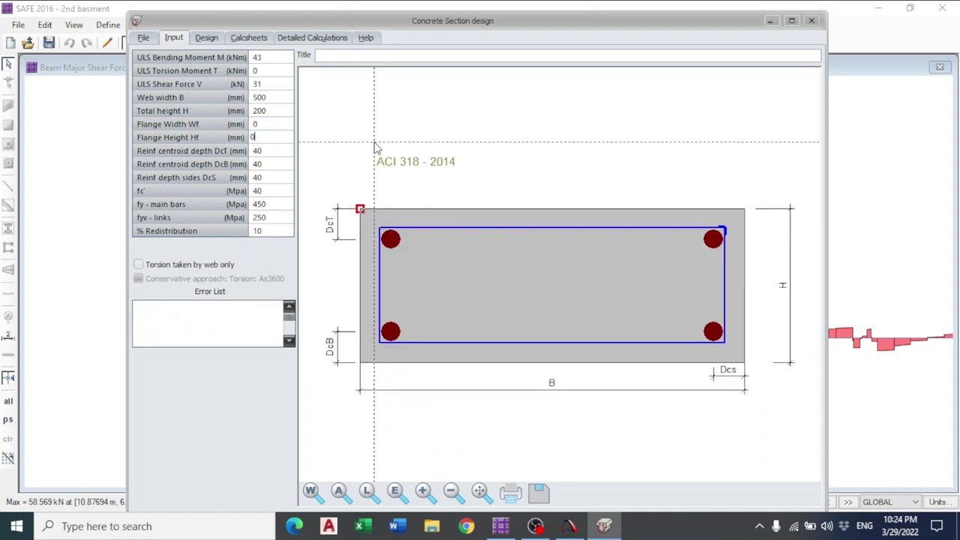
pyautogui.press('Tab')
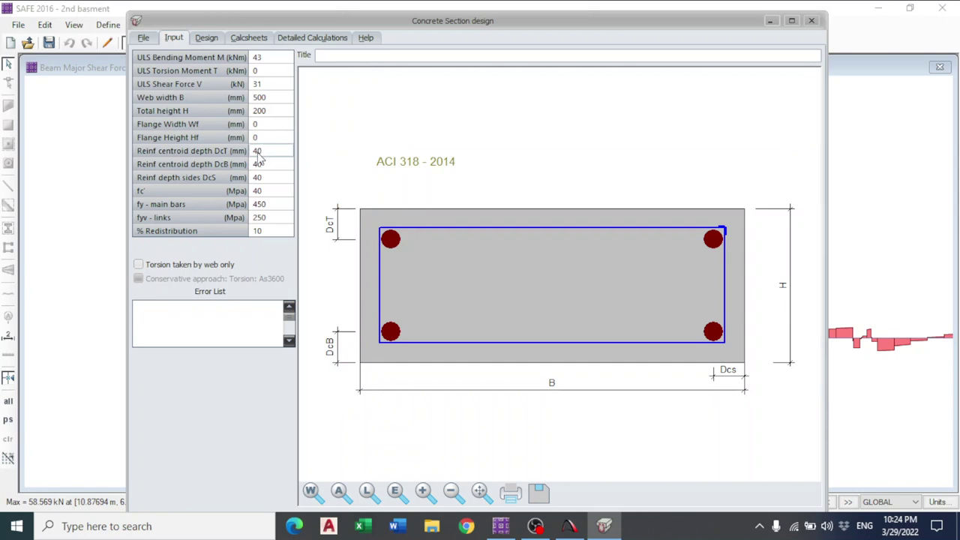
# Step: Set the section's fc' to 30 MPa, main bar fy to 420 MPa, link fyv to 280 MPa and redistribution to 0%
pyautogui.click(265, 191)
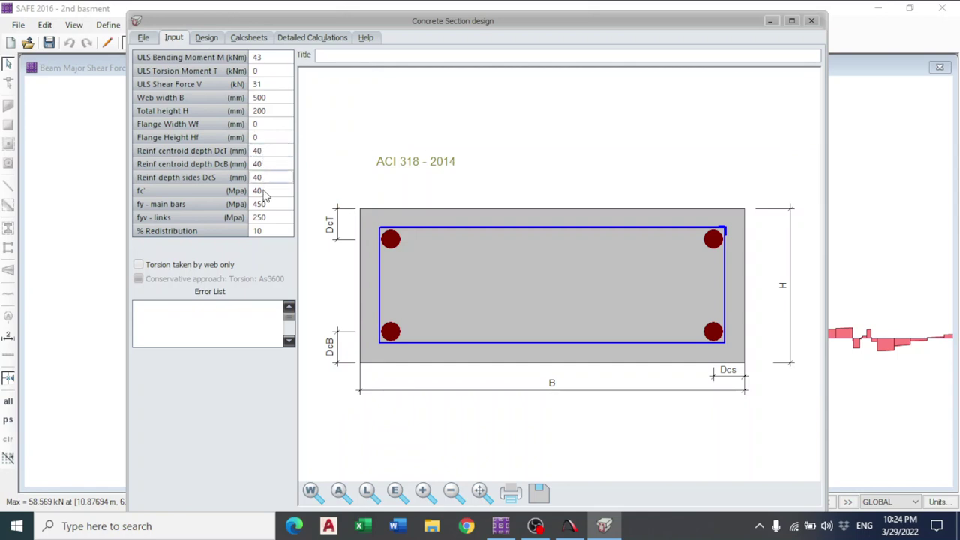
pyautogui.write('30')
pyautogui.press('Return')
pyautogui.write('420')
pyautogui.press('Return')
pyautogui.write('280')
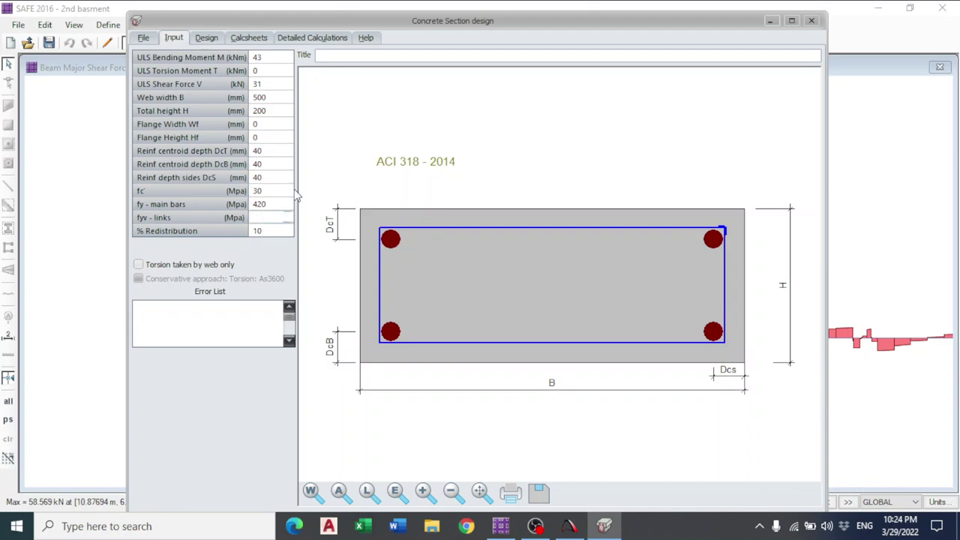
pyautogui.press('Return')
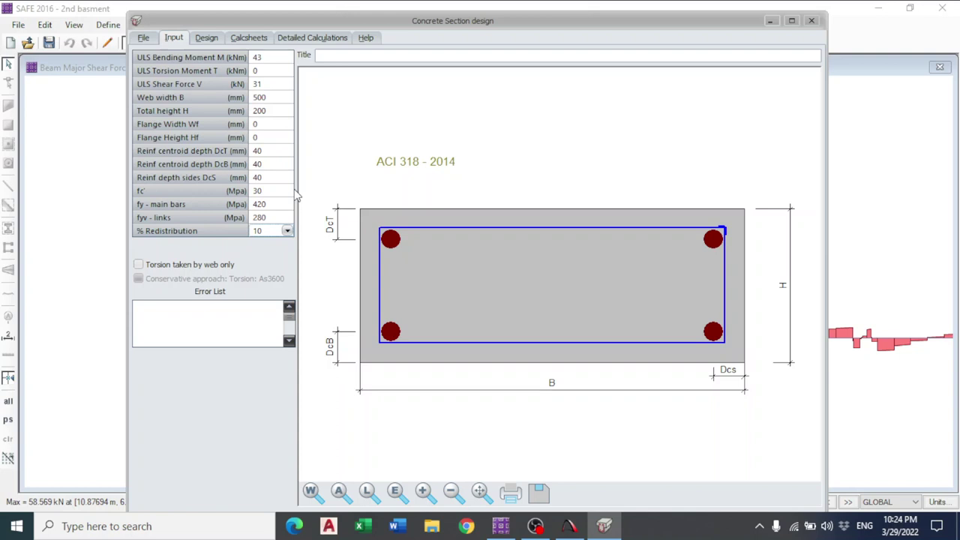
pyautogui.write('0')
pyautogui.click(279, 123)
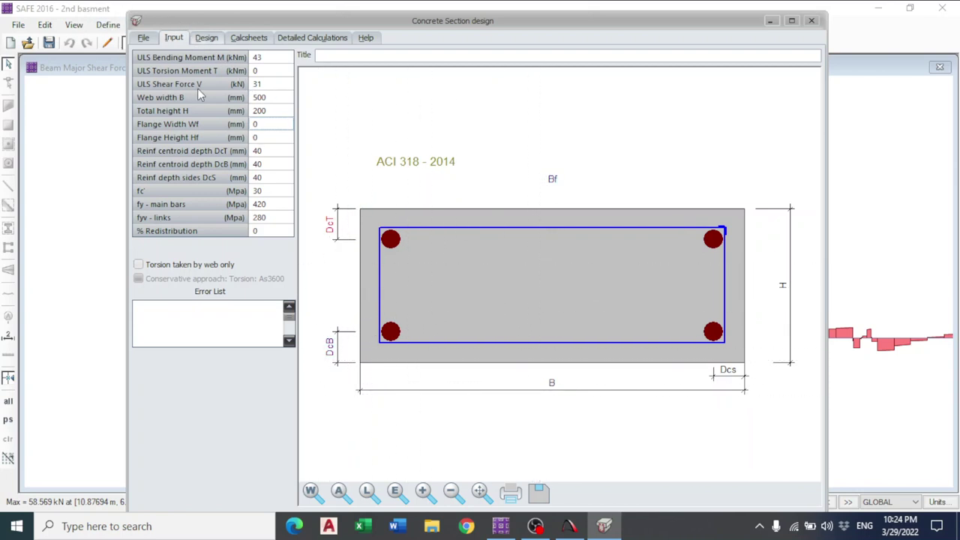
# Step: Display Prokon's section design results and compare them with SAFE's enveloping longitudinal beam rebar, with minimum reinforcing imposed
pyautogui.click(206, 38)
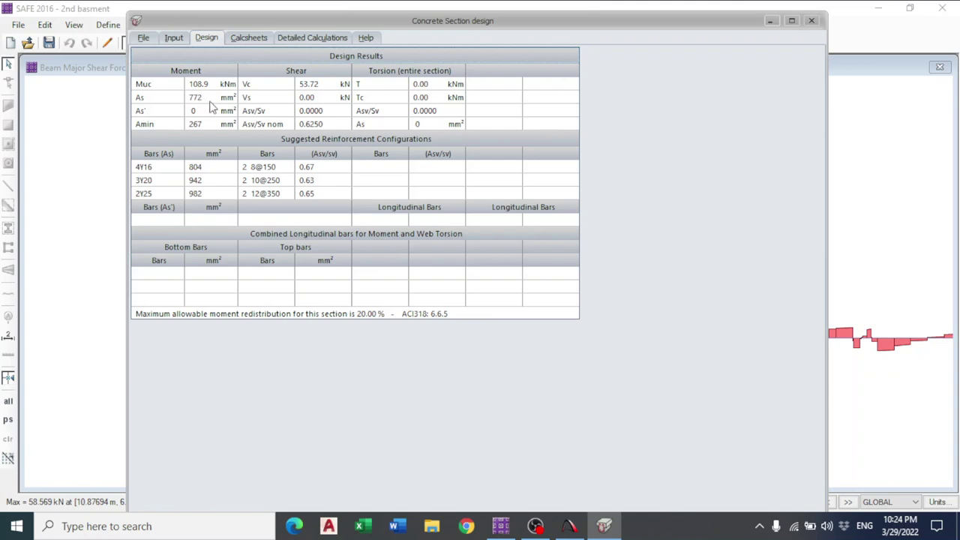
pyautogui.click(500, 526)
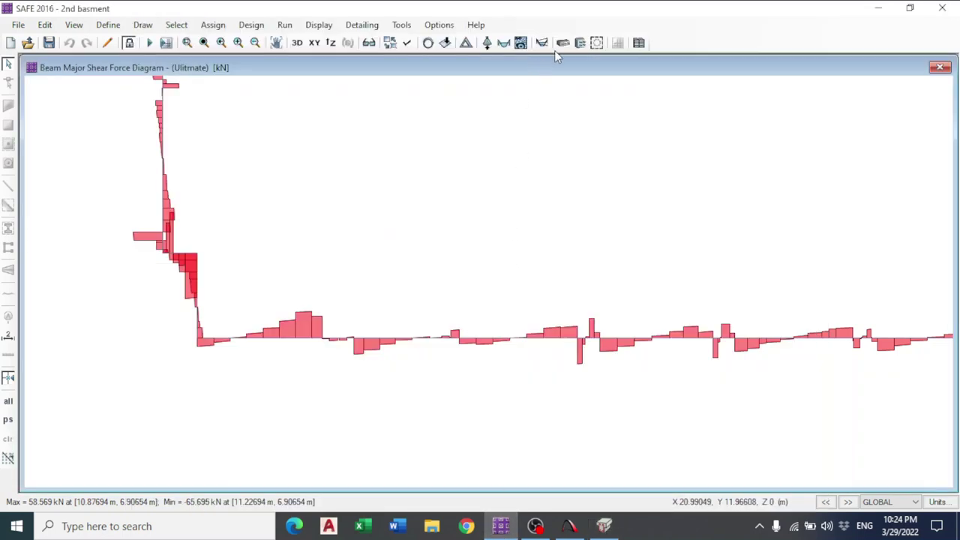
pyautogui.click(580, 42)
pyautogui.click(452, 349)
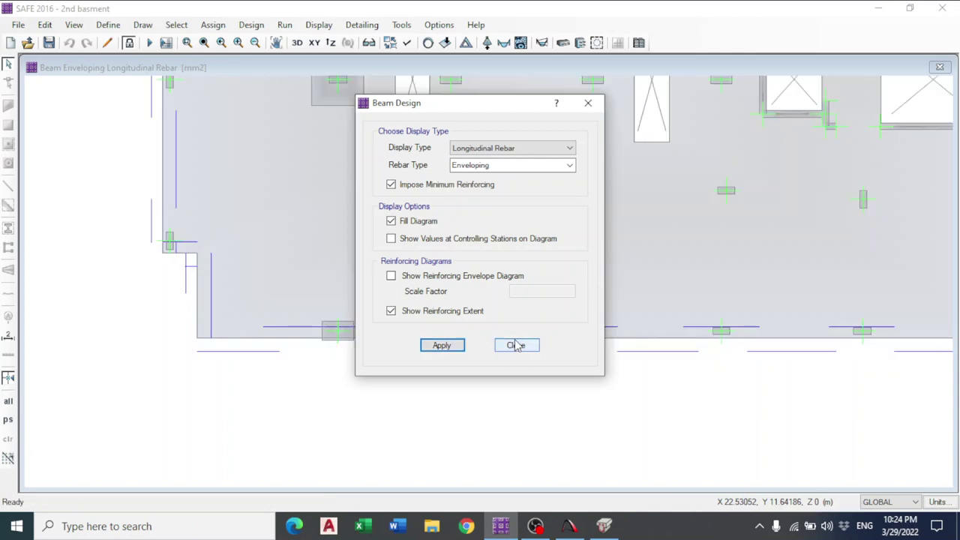
pyautogui.click(515, 345)
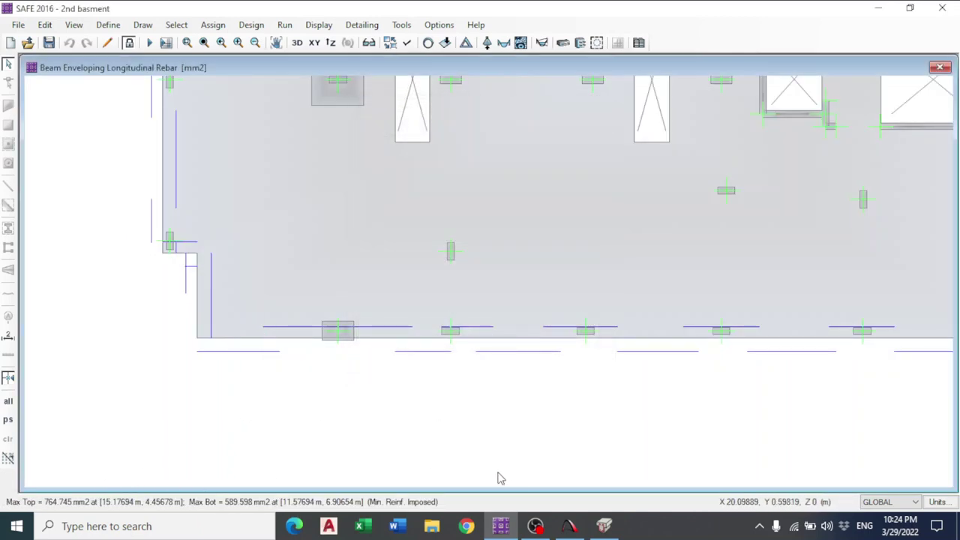
pyautogui.click(501, 527)
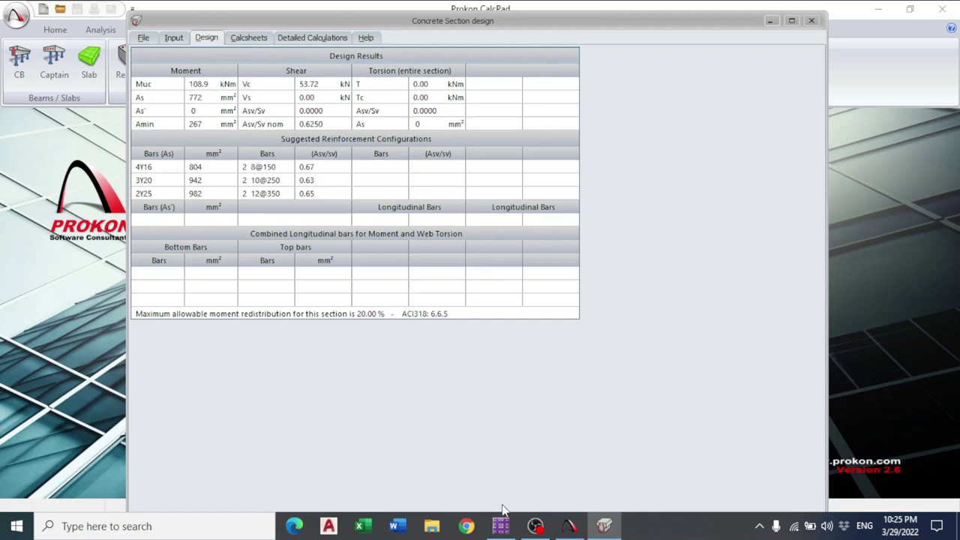
pyautogui.click(502, 527)
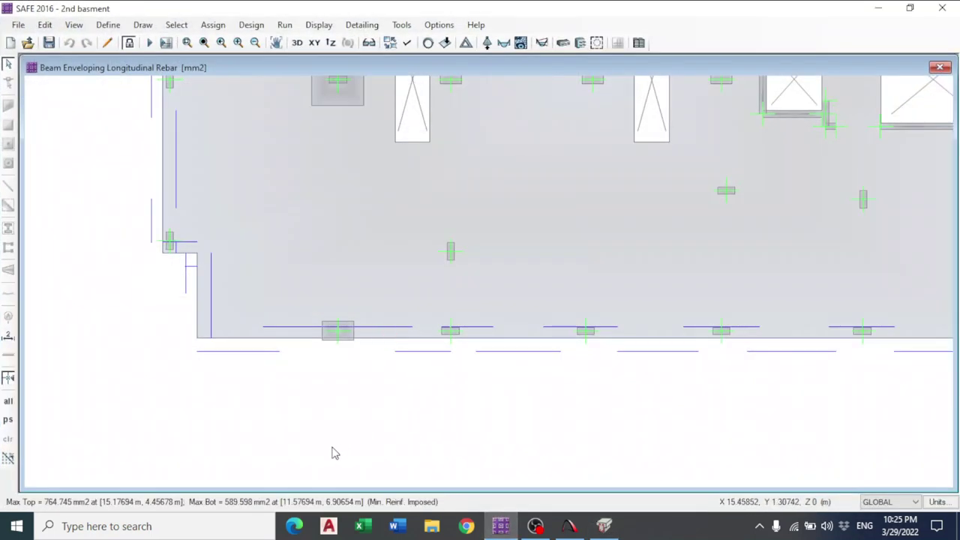
pyautogui.click(501, 526)
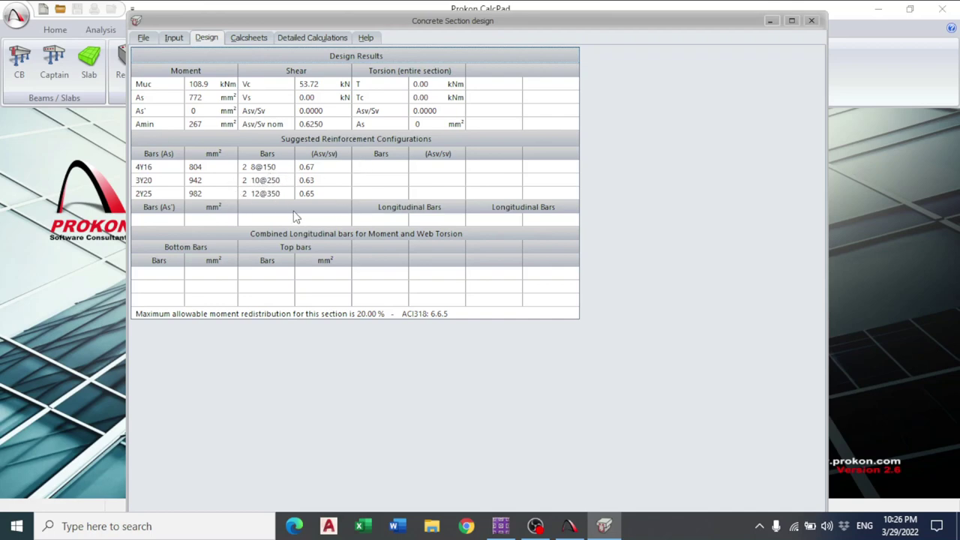
# Step: Open Safe.docx in Word and start a left-to-right bulleted item in the blank area below the code excerpt
pyautogui.click(397, 525)
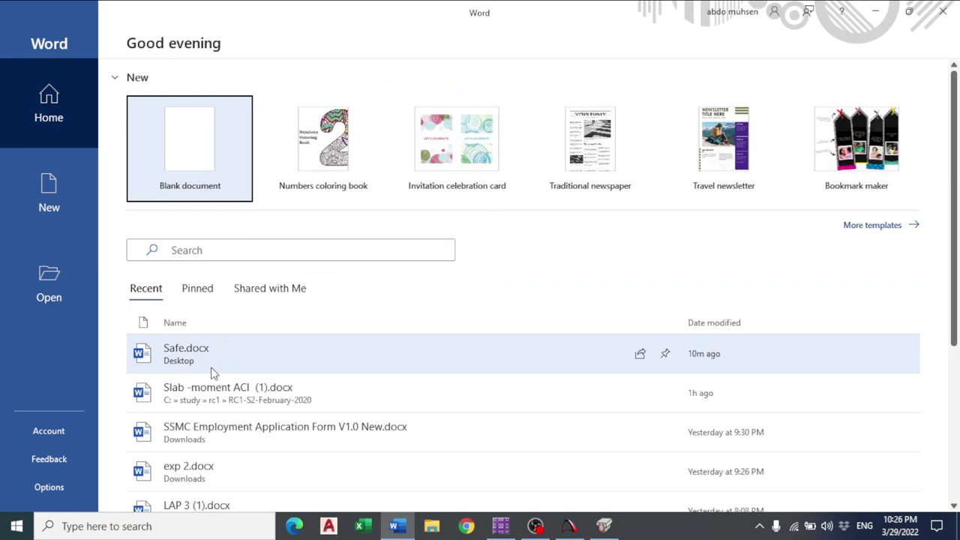
pyautogui.click(212, 373)
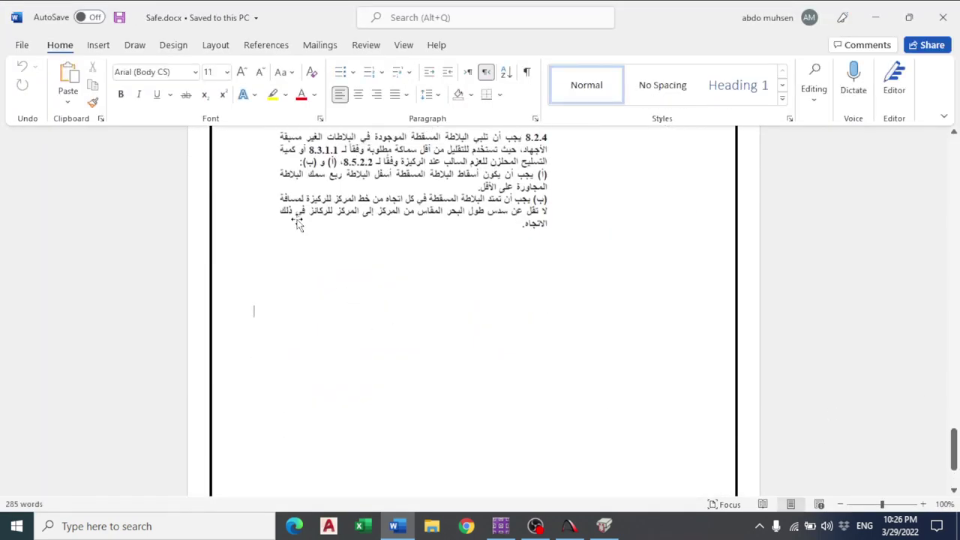
pyautogui.doubleClick(257, 311)
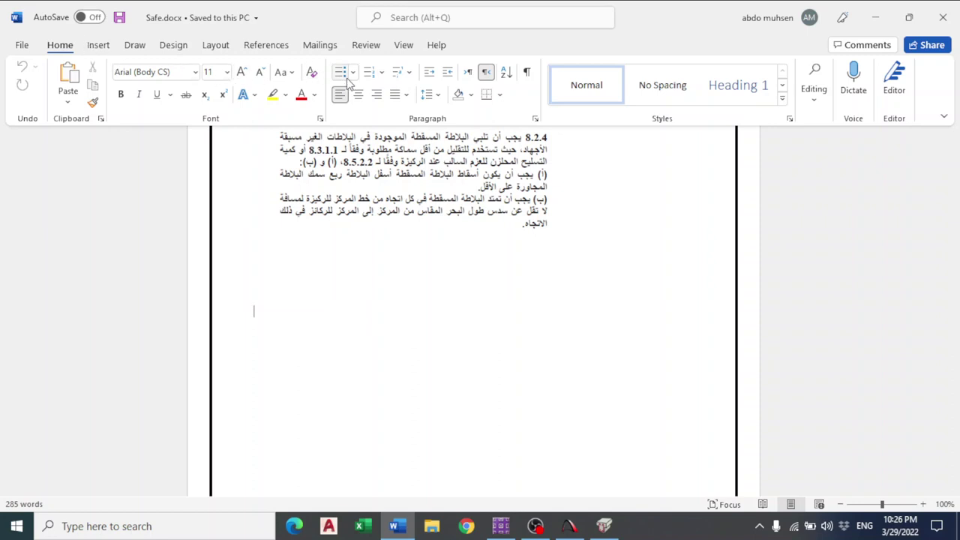
pyautogui.click(468, 71)
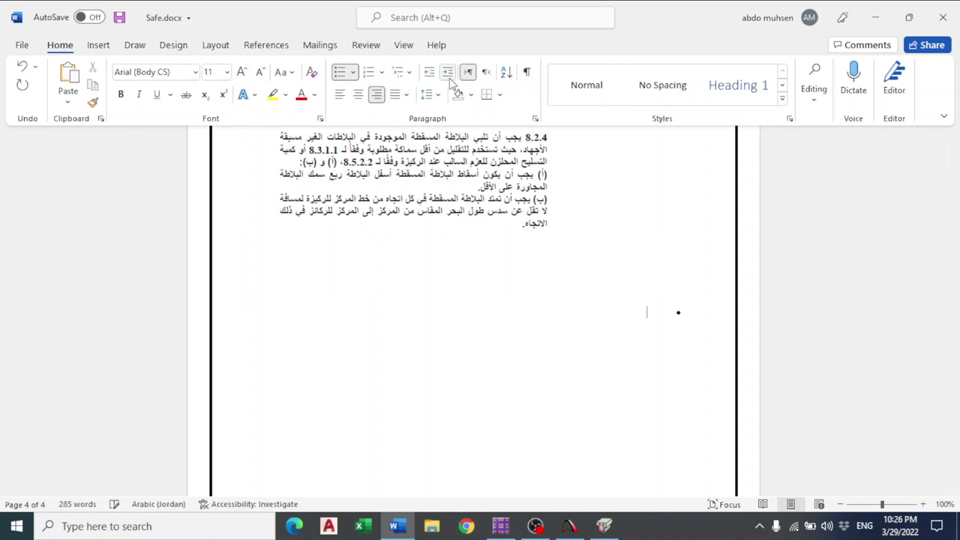
pyautogui.write('b')
pyautogui.press('BackSpace')
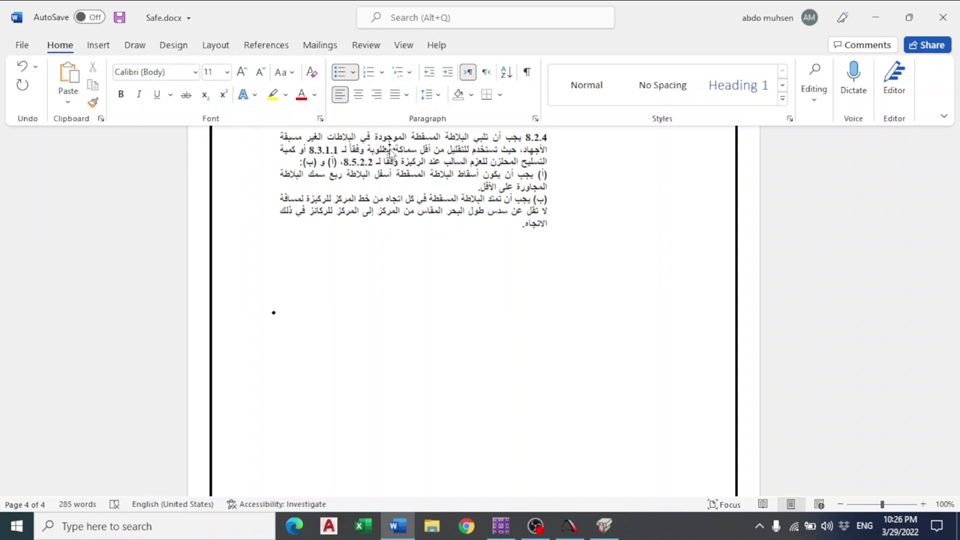
# Step: Write "Beams" as the bullet's heading, with the section designation "HB 50x20" on the line beneath it
pyautogui.write('B')
pyautogui.press('BackSpace')
pyautogui.write('Beams HB 50X')
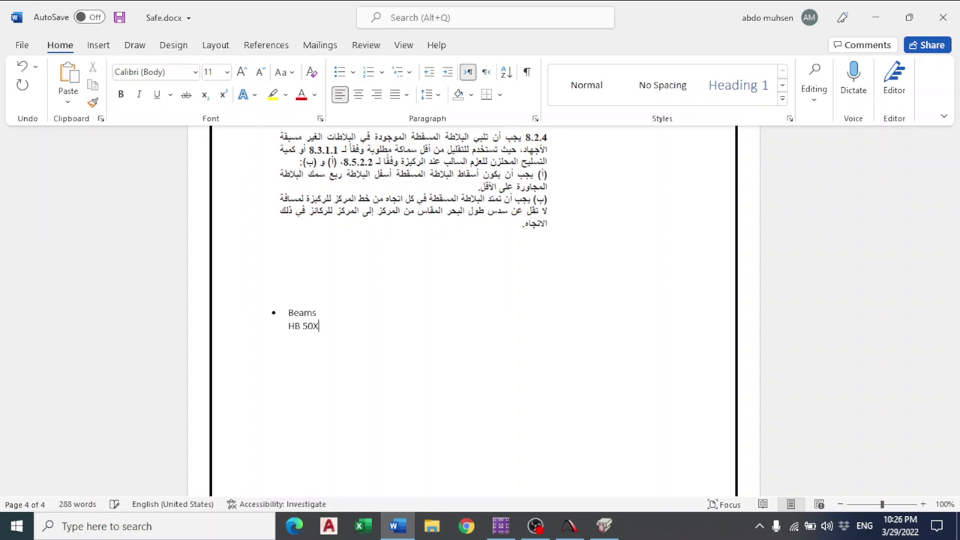
pyautogui.press('BackSpace')
pyautogui.write('x20')
pyautogui.press('Return')
# Step: Add the reinforcement line "4ϕ16" below HB 50x20, using the Symbol font for the ϕ and Times New Roman after it
pyautogui.write('4')
pyautogui.click(145, 73)
pyautogui.press('Return')
pyautogui.write('F')
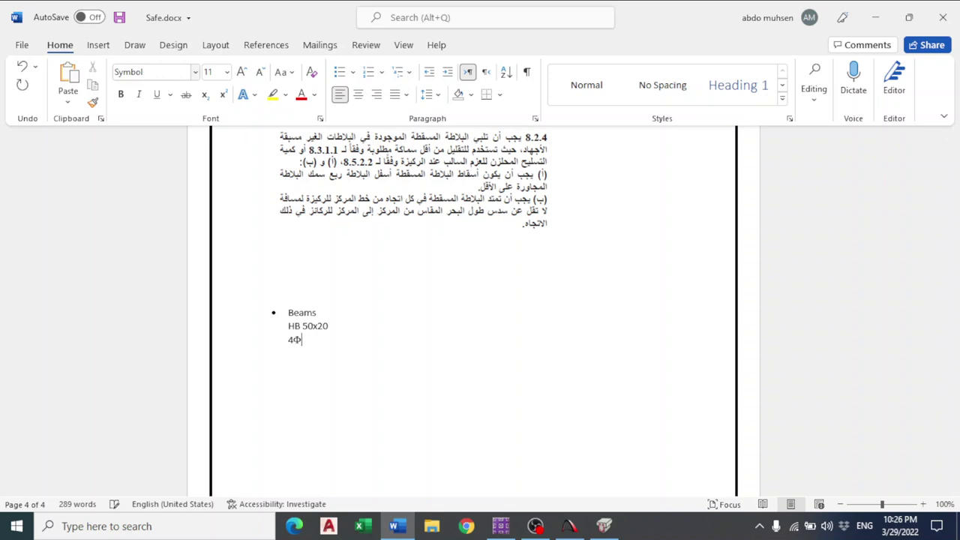
pyautogui.press('BackSpace')
pyautogui.write('f')
pyautogui.hotkey('ctrl', 'shift', 'f')
pyautogui.write('Times New Roman')
pyautogui.press('Return')
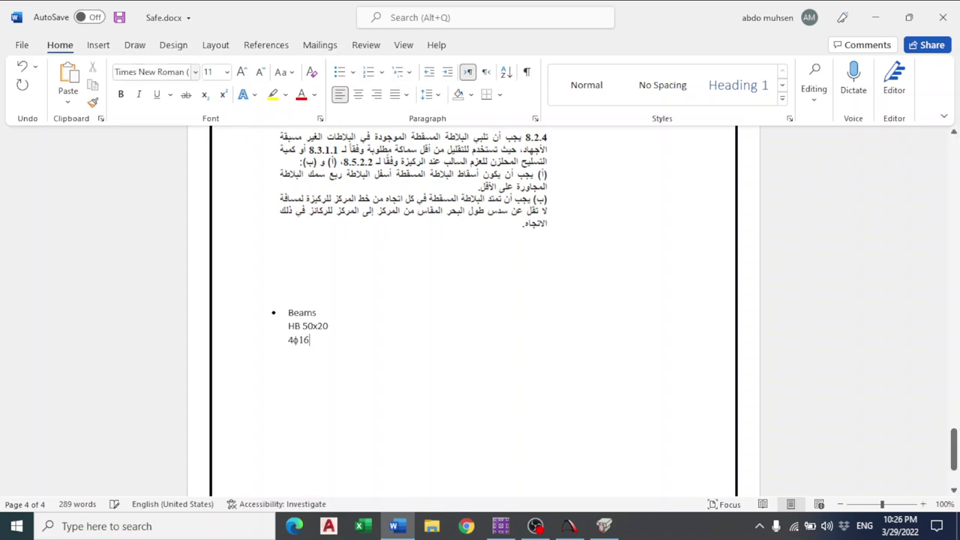
# Step: Review Prokon's section inputs and design results against SAFE's longitudinal rebar at the lower edge beam's column, and return to Word
pyautogui.click(603, 526)
pyautogui.click(175, 39)
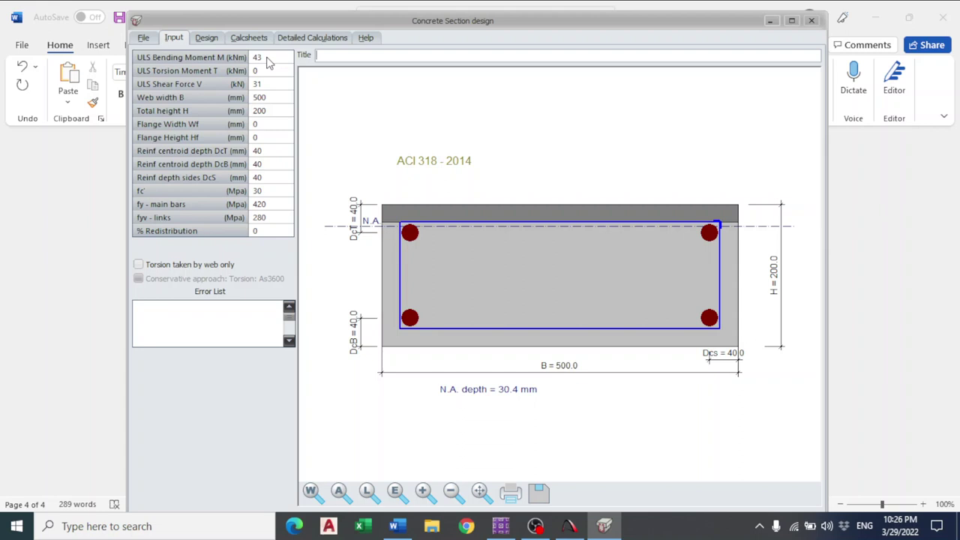
pyautogui.click(210, 39)
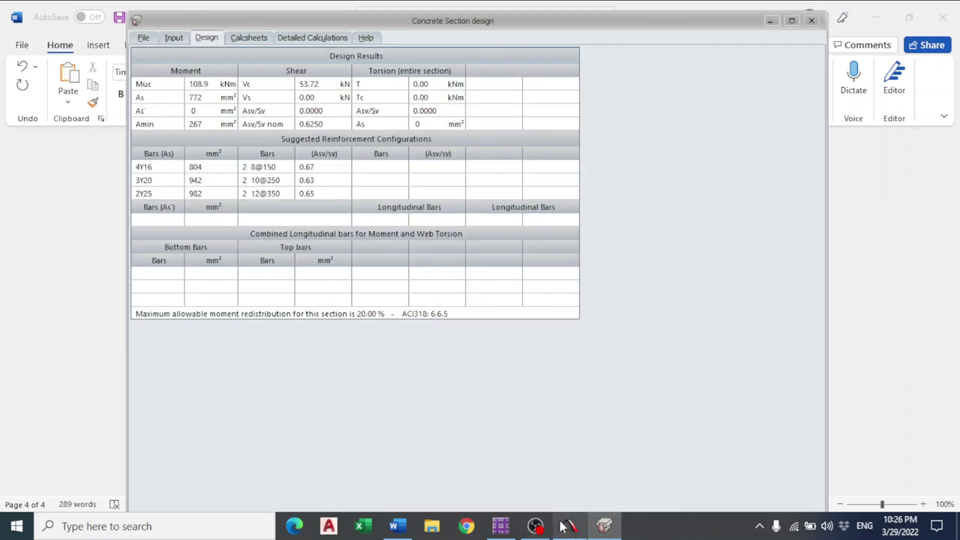
pyautogui.moveTo(567, 526)
pyautogui.click(568, 450)
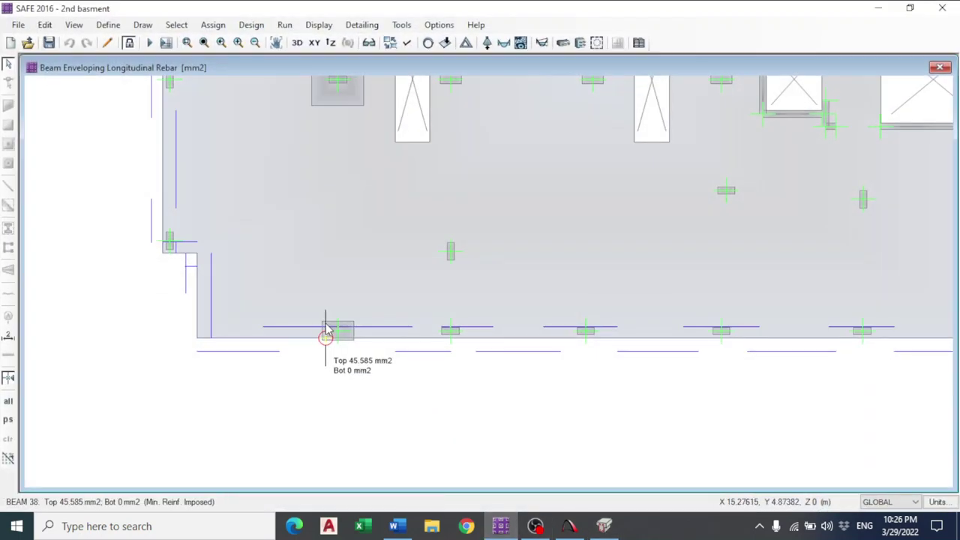
pyautogui.click(500, 530)
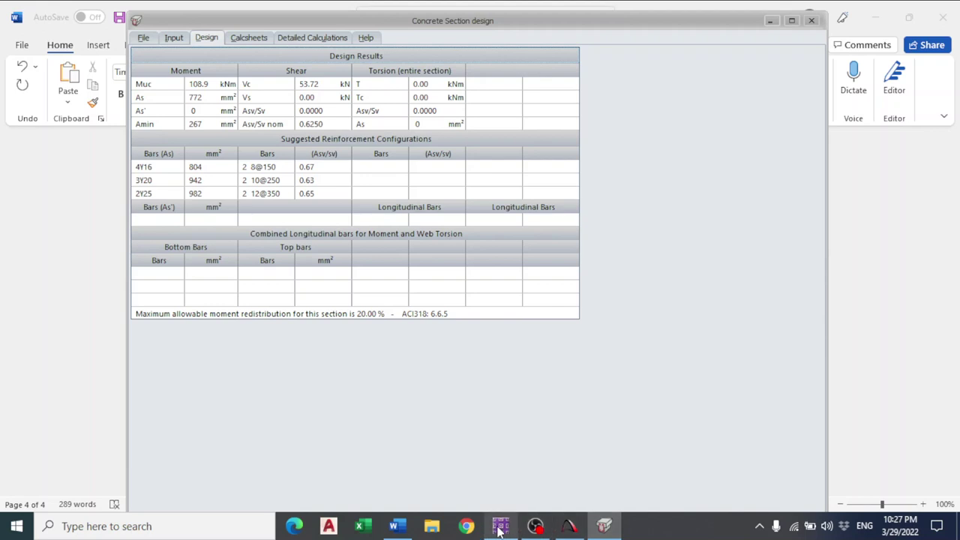
pyautogui.click(397, 528)
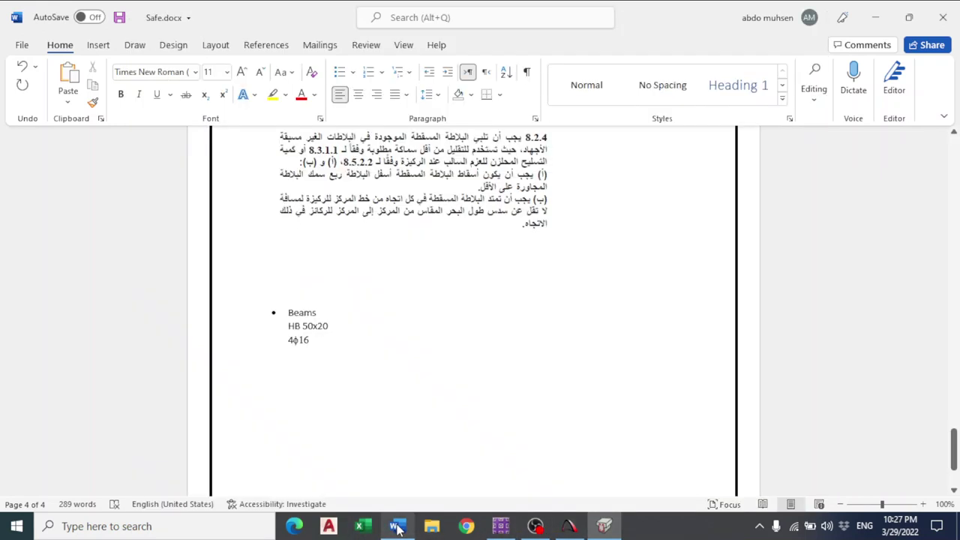
# Step: Complete the 4ϕ16 line with "Top (Negative moment)" and start a new line beneath it
pyautogui.write('T')
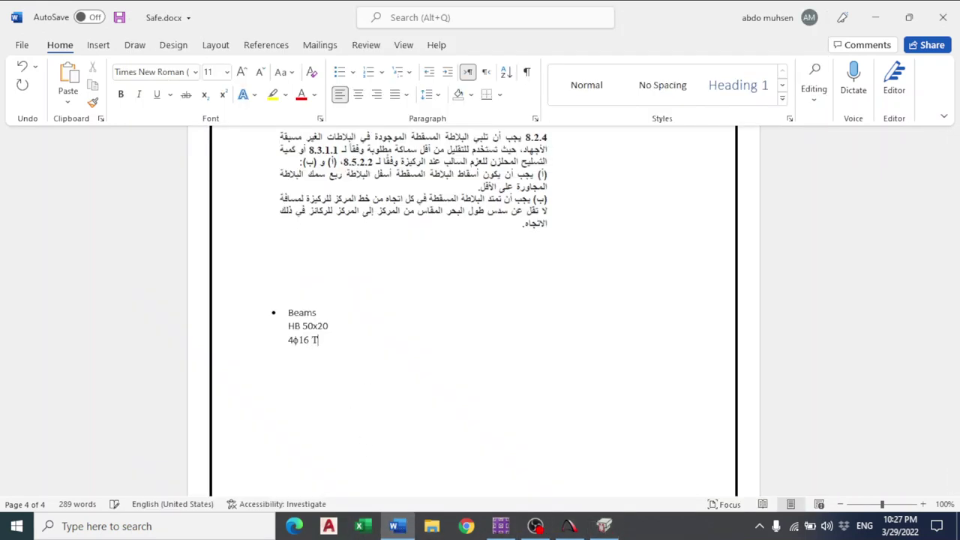
pyautogui.write('op (Negative moment')
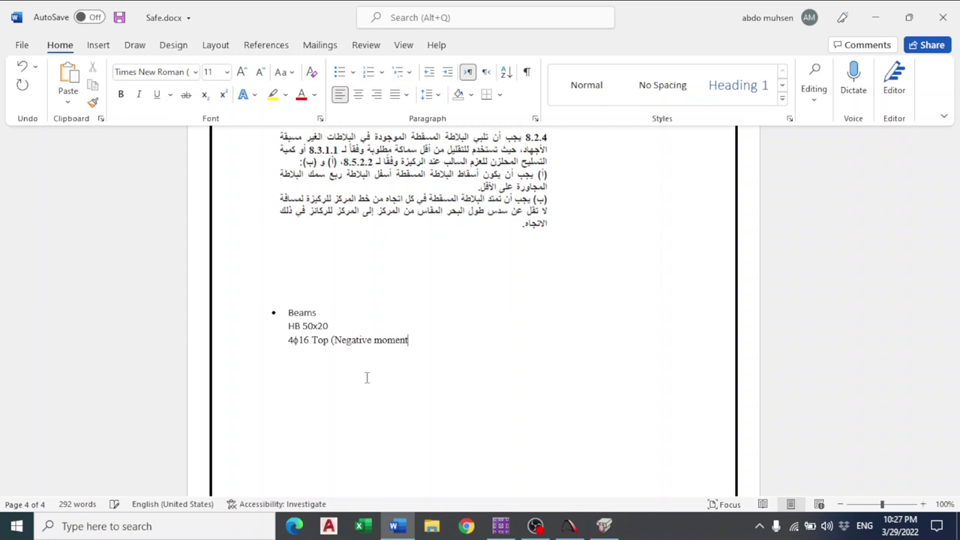
pyautogui.press('Return')
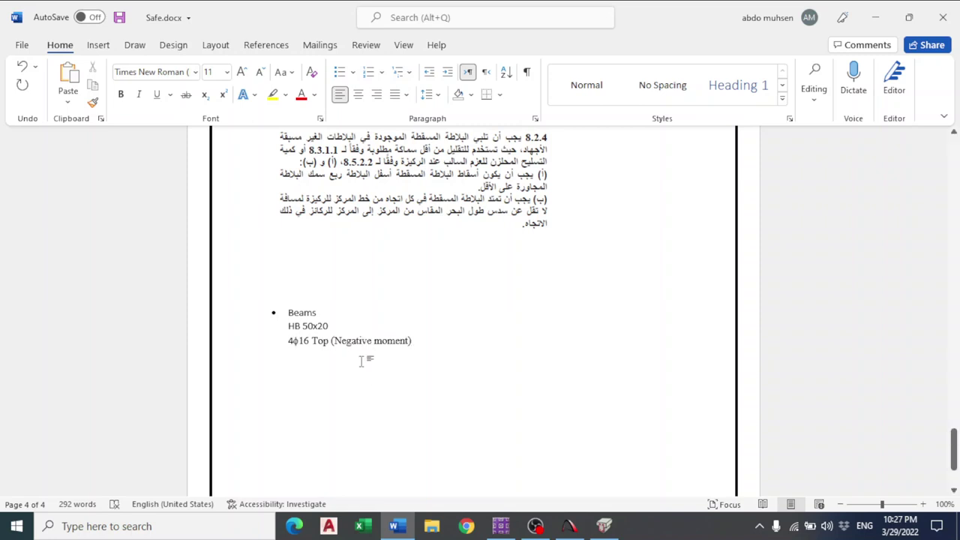
# Step: Check Prokon's suggested shear links, then write "2 legs ϕ10" on the new line in Word, using the Symbol font for the ϕ
pyautogui.click(579, 525)
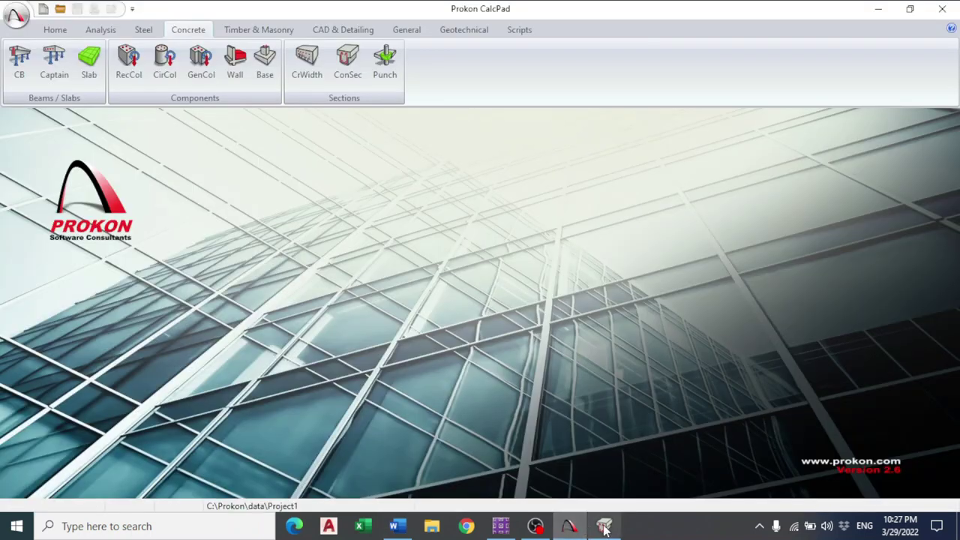
pyautogui.click(531, 528)
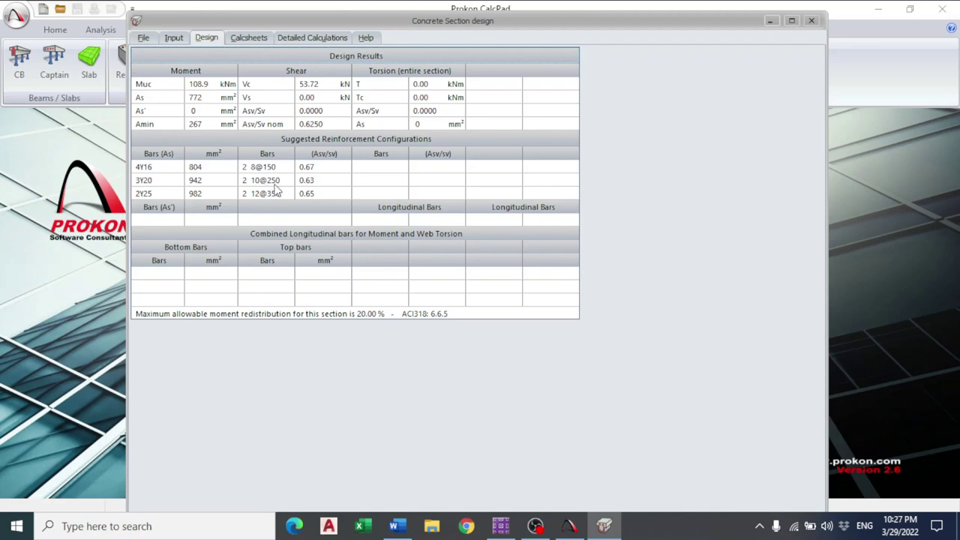
pyautogui.moveTo(499, 530)
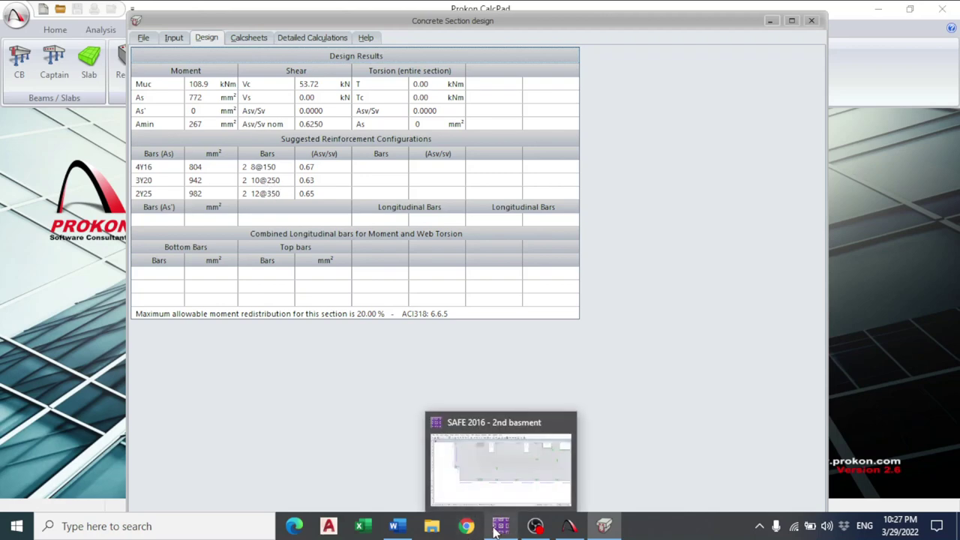
pyautogui.click(396, 526)
pyautogui.write('2')
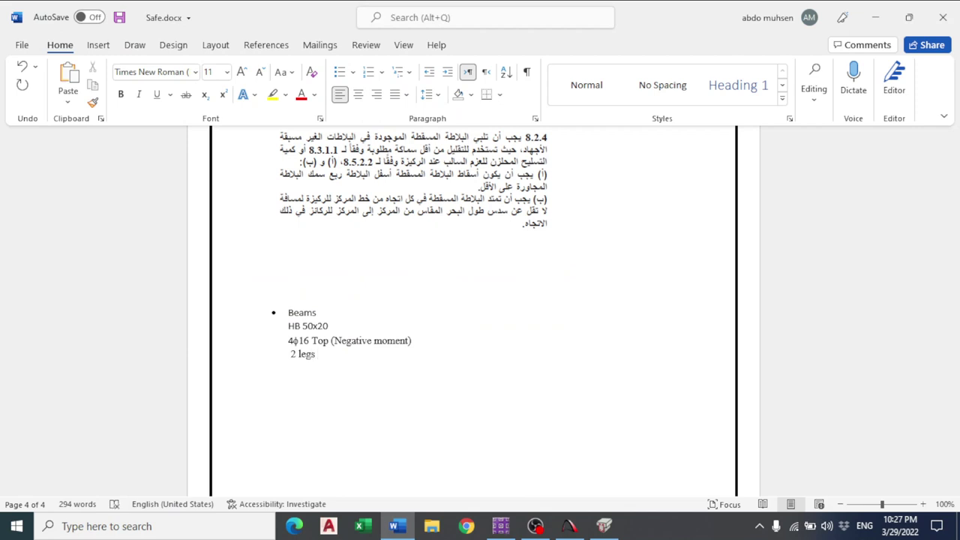
pyautogui.write(' legs')
pyautogui.click(150, 72)
pyautogui.write('Symbol')
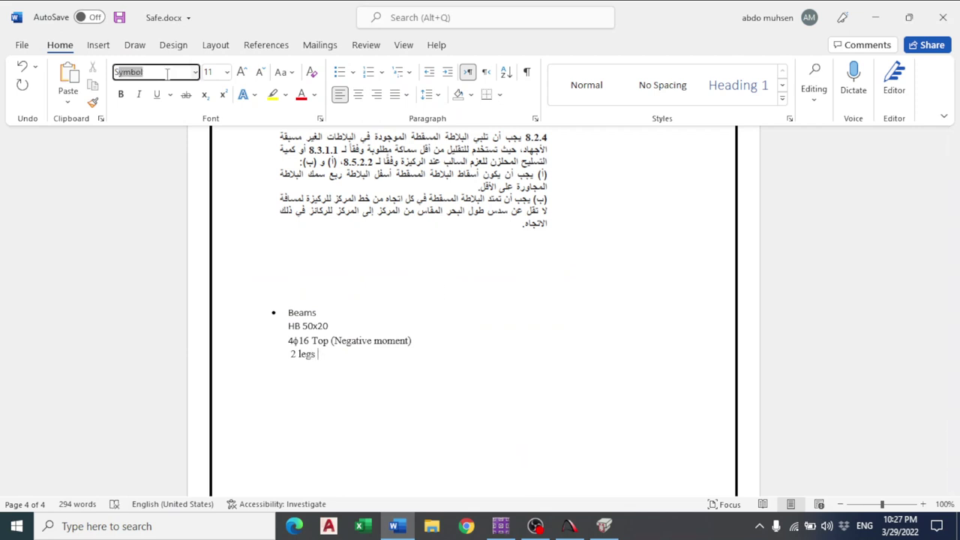
pyautogui.press('Return')
pyautogui.write('f')
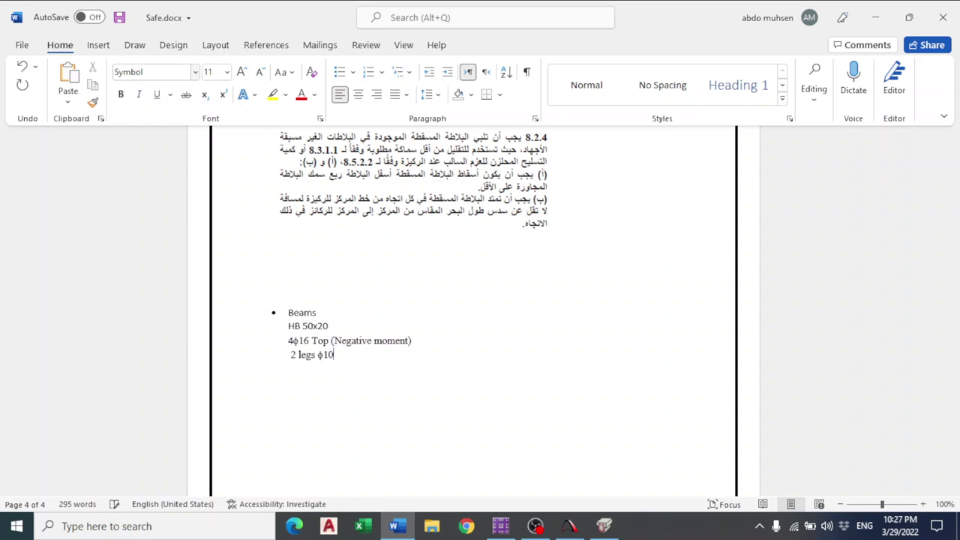
pyautogui.click(148, 72)
pyautogui.write('T.')
pyautogui.press('Return')
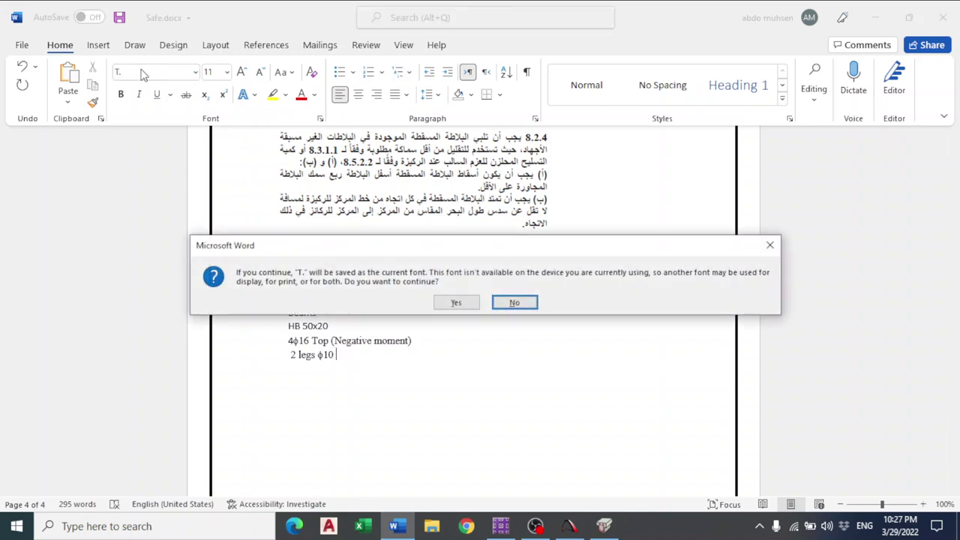
pyautogui.click(515, 302)
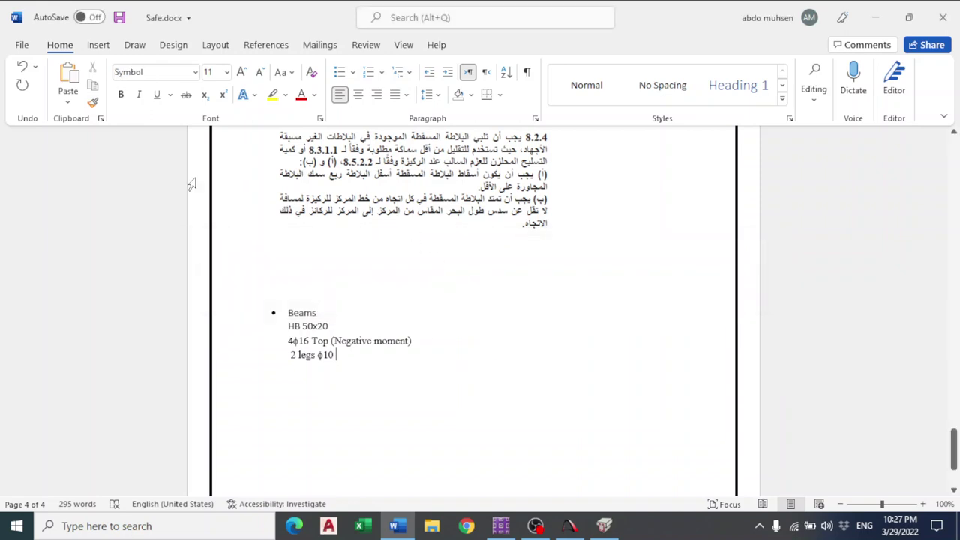
pyautogui.click(155, 72)
pyautogui.write('Times New Roman')
pyautogui.press('Return')
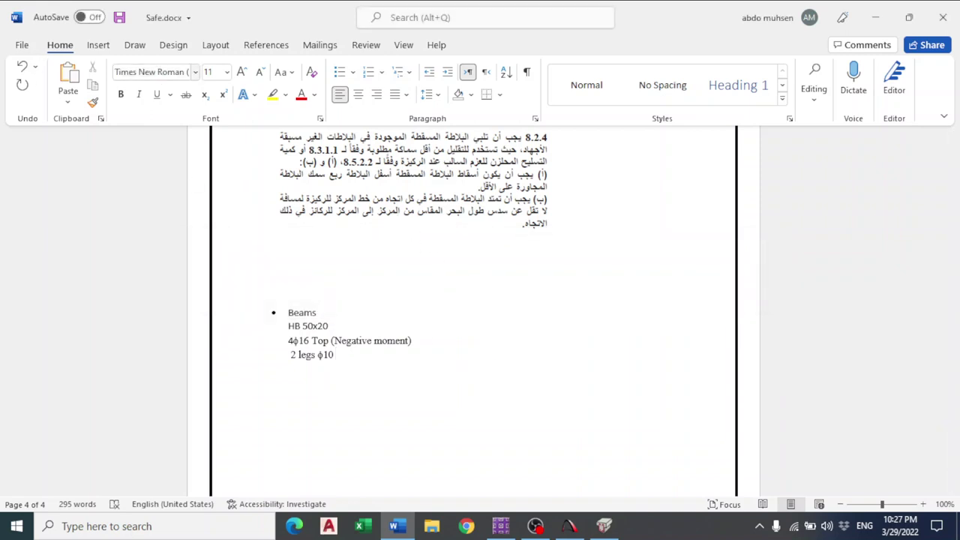
pyautogui.write('@250 mm')
# Step: Switch to SAFE and display the beams' Major Moment diagram for the Ulitmate load combination to examine the edge beam's span moments
pyautogui.click(570, 529)
pyautogui.click(571, 529)
pyautogui.click(513, 529)
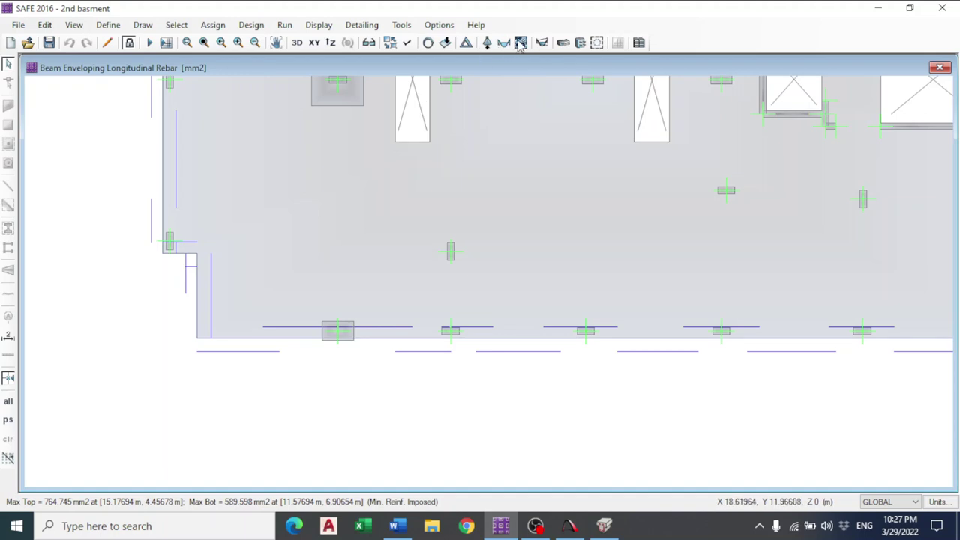
pyautogui.click(541, 45)
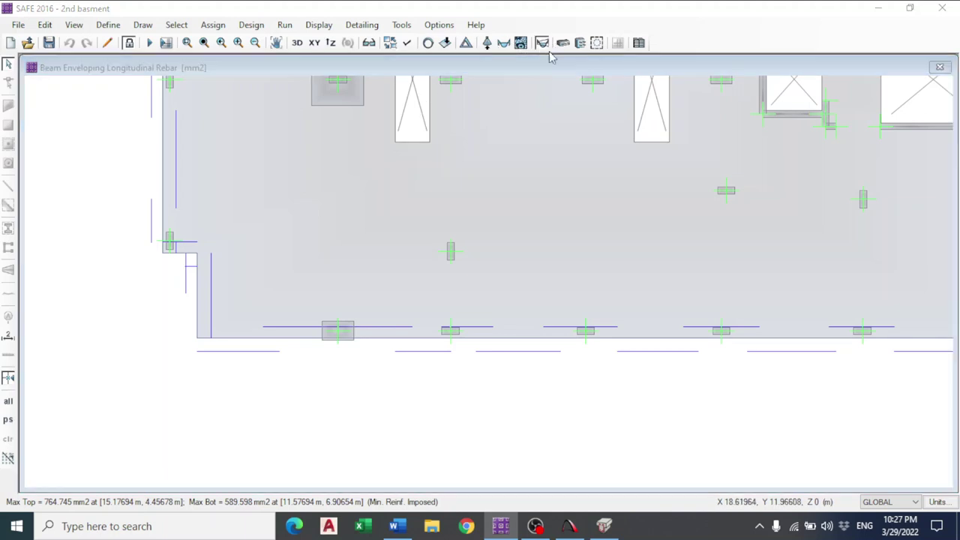
pyautogui.click(504, 43)
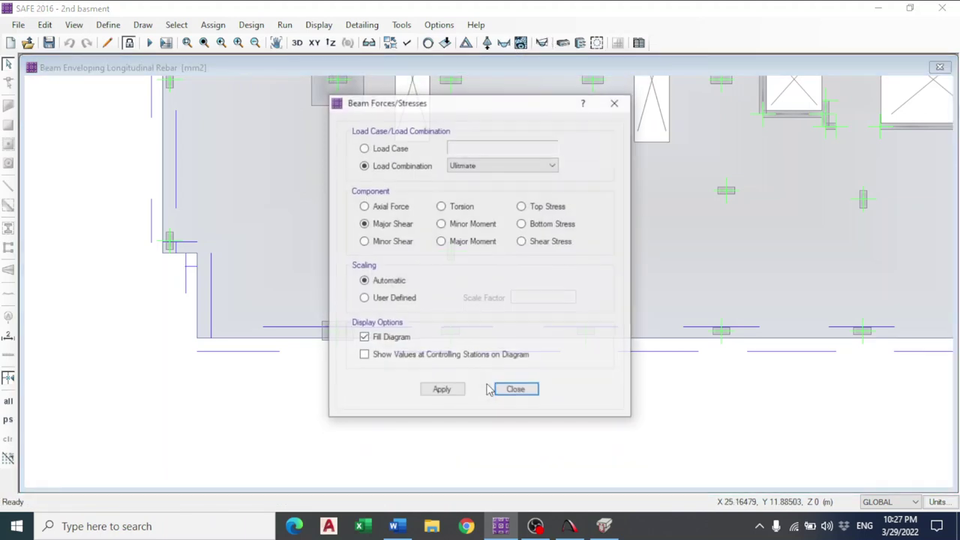
pyautogui.click(463, 246)
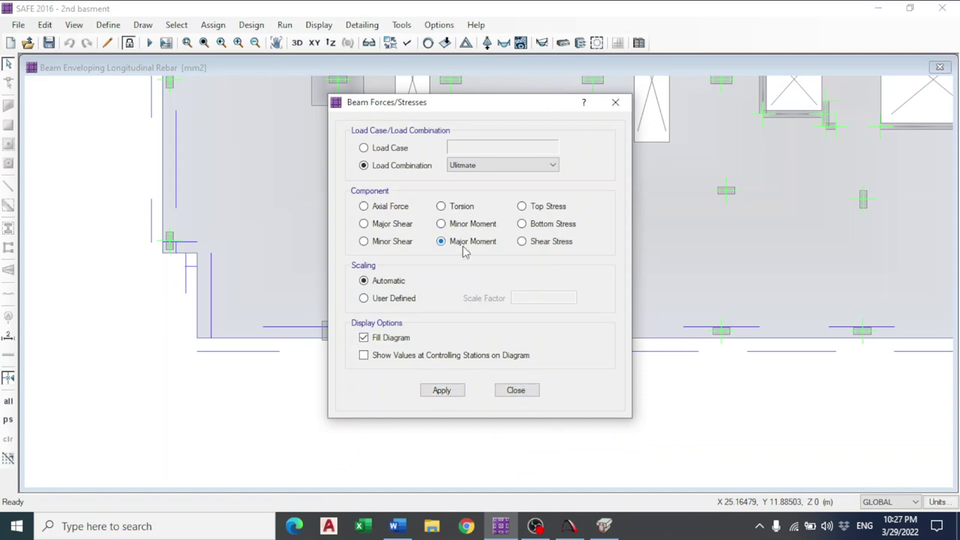
pyautogui.click(453, 391)
pyautogui.click(517, 388)
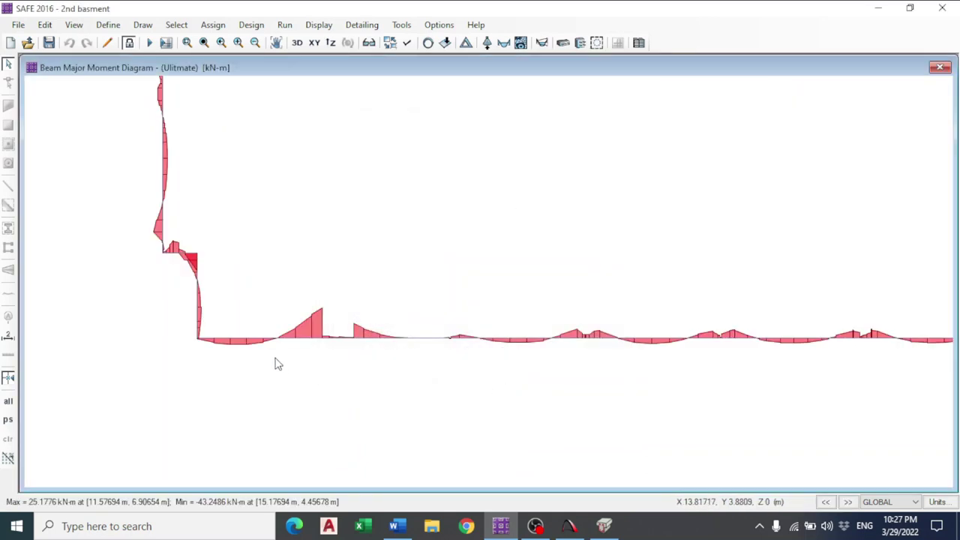
pyautogui.moveTo(238, 349)
pyautogui.scroll(-3, 266, 396)
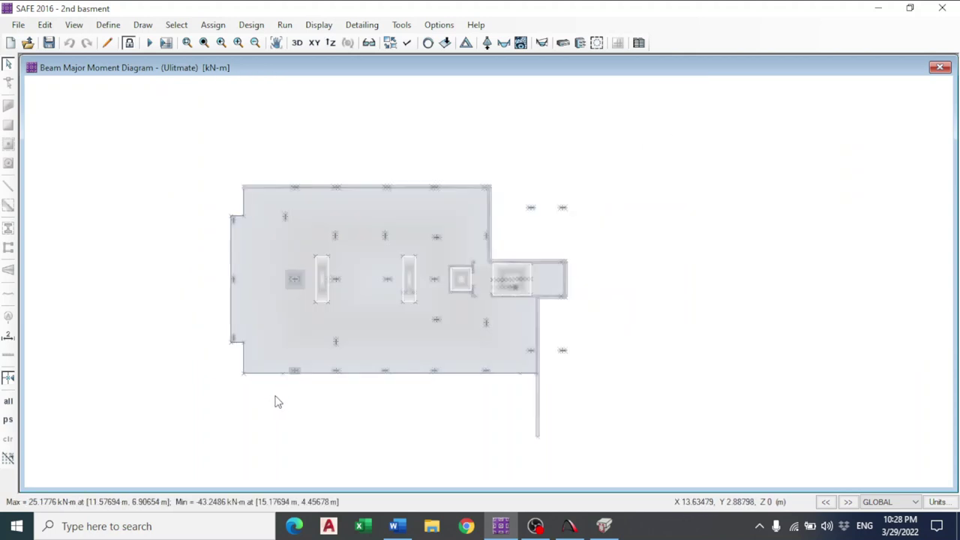
# Step: Switch to Prokon's Concrete Section design and examine the section drawing and output tables in its calcsheets
pyautogui.click(570, 526)
pyautogui.click(605, 523)
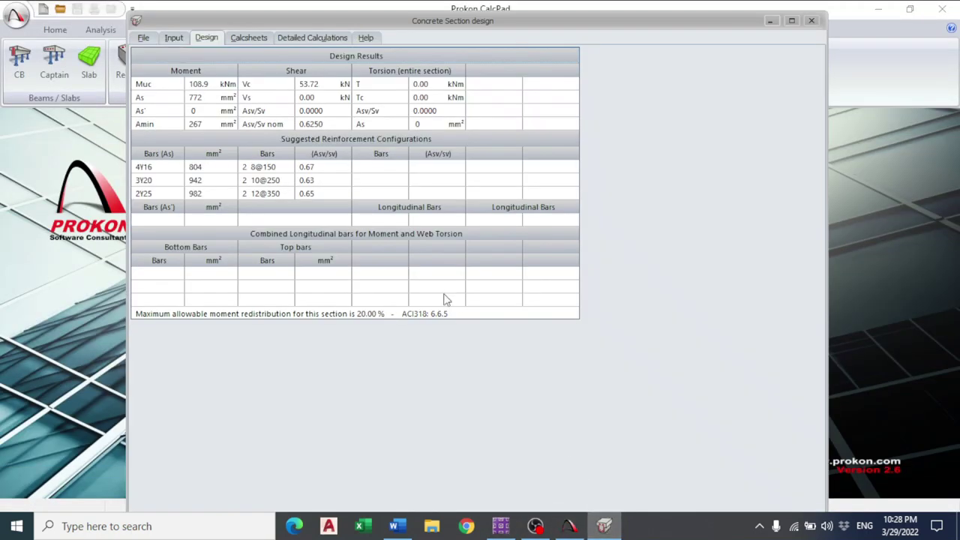
pyautogui.click(248, 38)
pyautogui.scroll(-15, 368, 201)
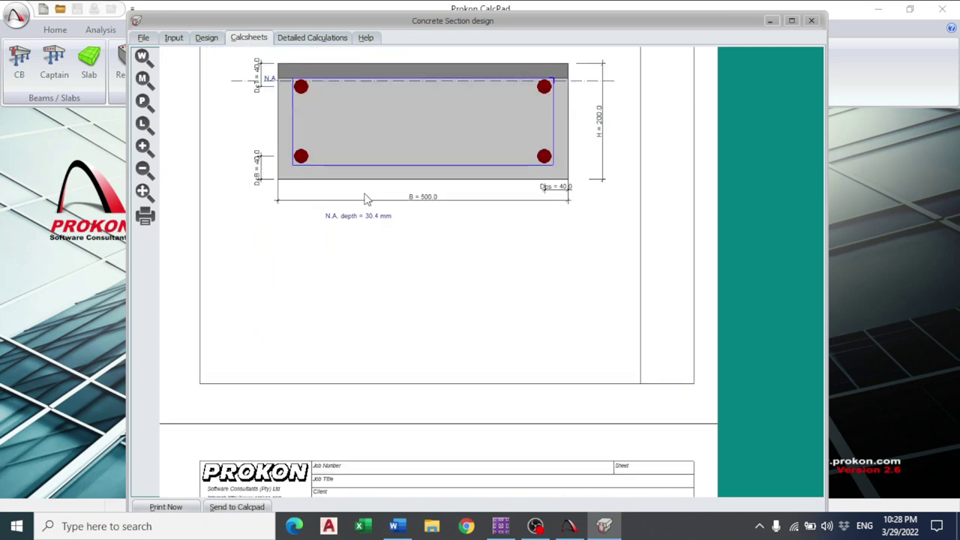
pyautogui.scroll(5, 368, 207)
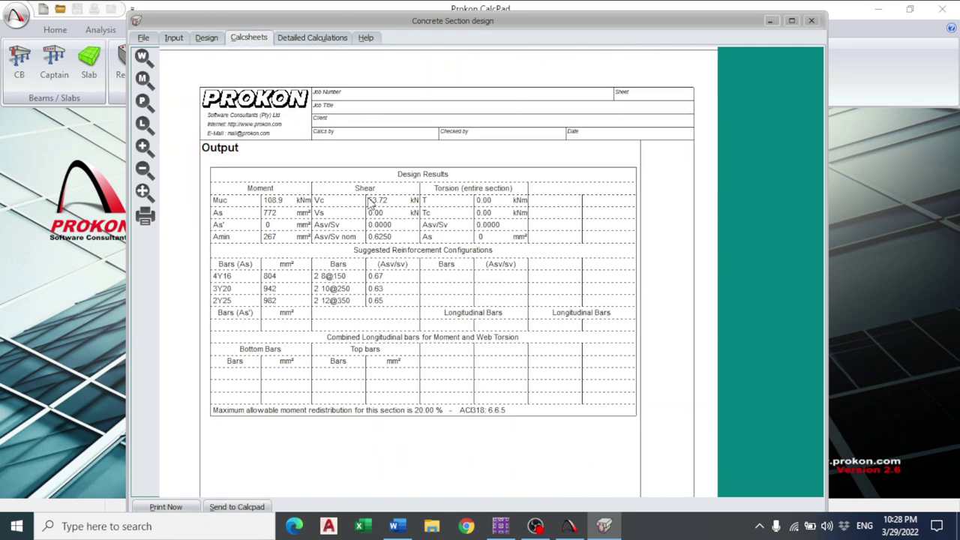
# Step: Read through Prokon's detailed calculations for flexural capacity, minimum reinforcement and shear
pyautogui.click(315, 38)
pyautogui.scroll(-2, 324, 220)
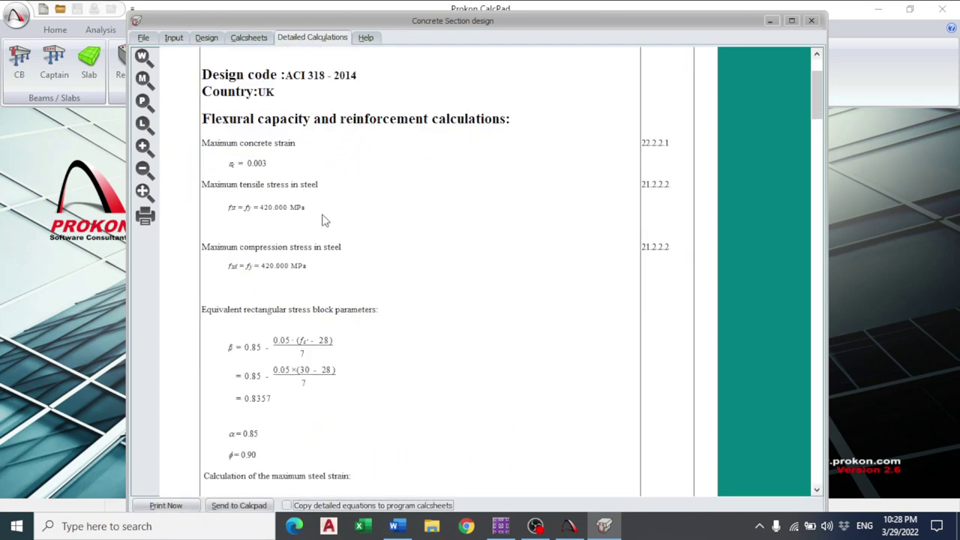
pyautogui.scroll(-8, 293, 357)
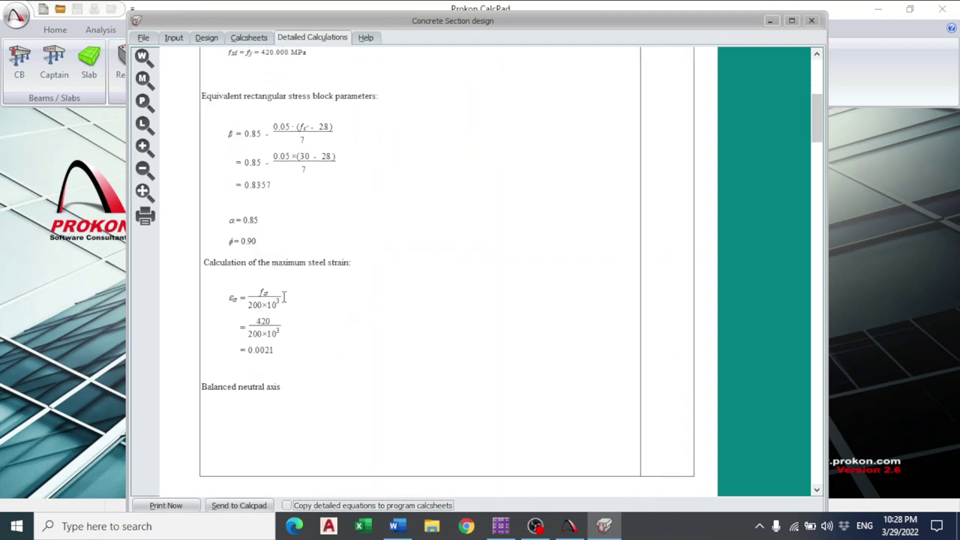
pyautogui.scroll(-12, 270, 250)
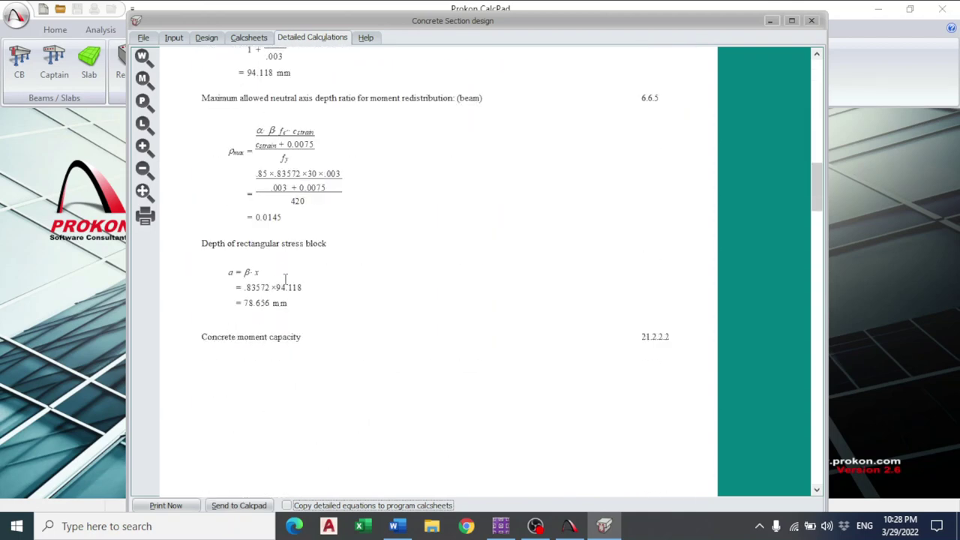
pyautogui.scroll(-8, 311, 287)
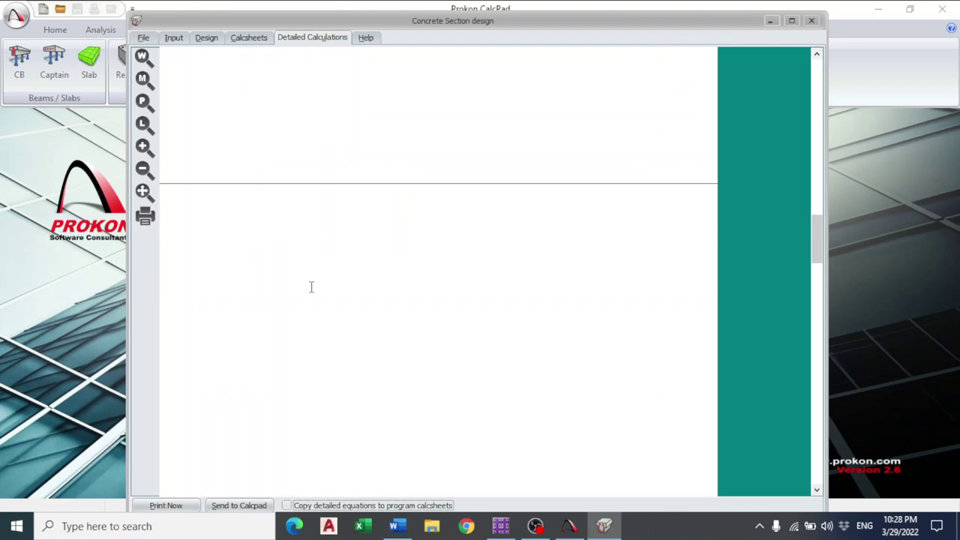
pyautogui.scroll(-14, 345, 219)
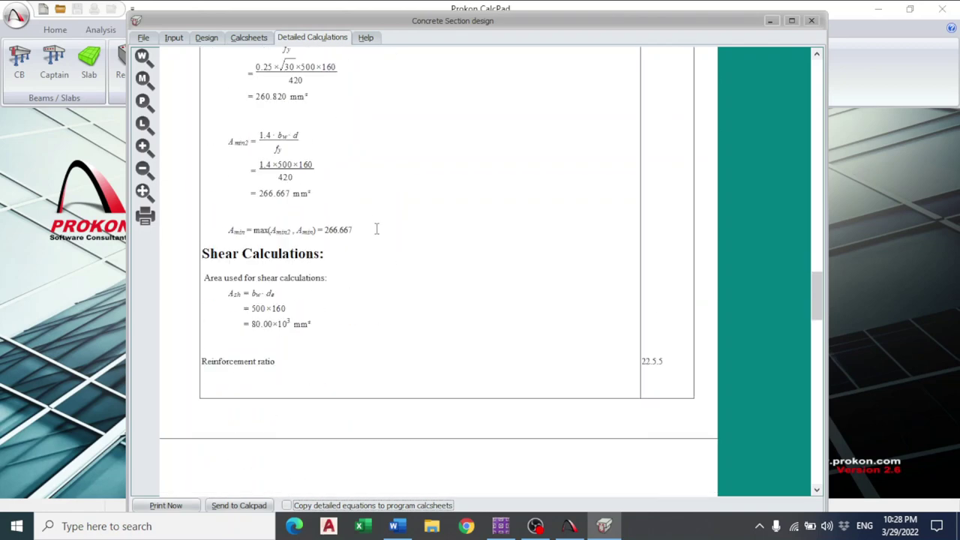
pyautogui.scroll(-10, 377, 229)
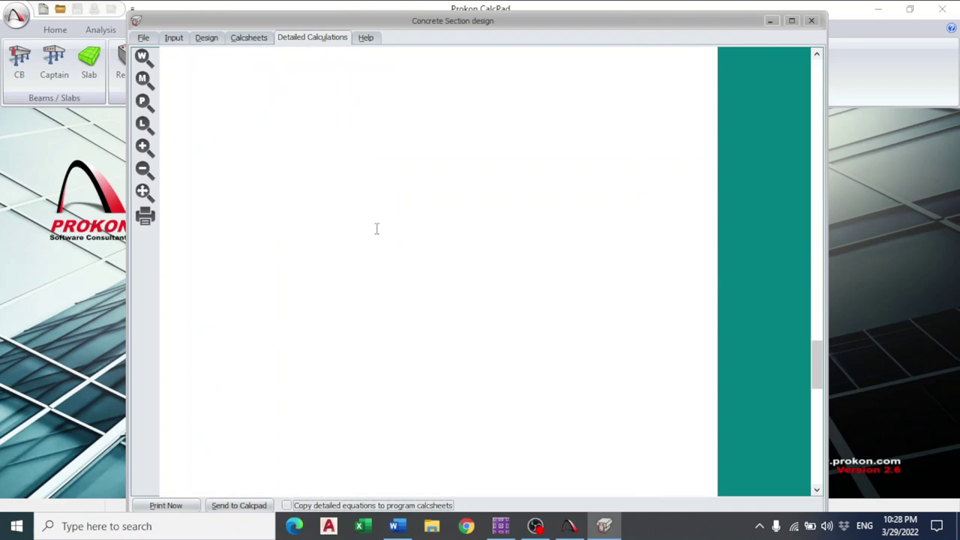
pyautogui.scroll(-5, 439, 271)
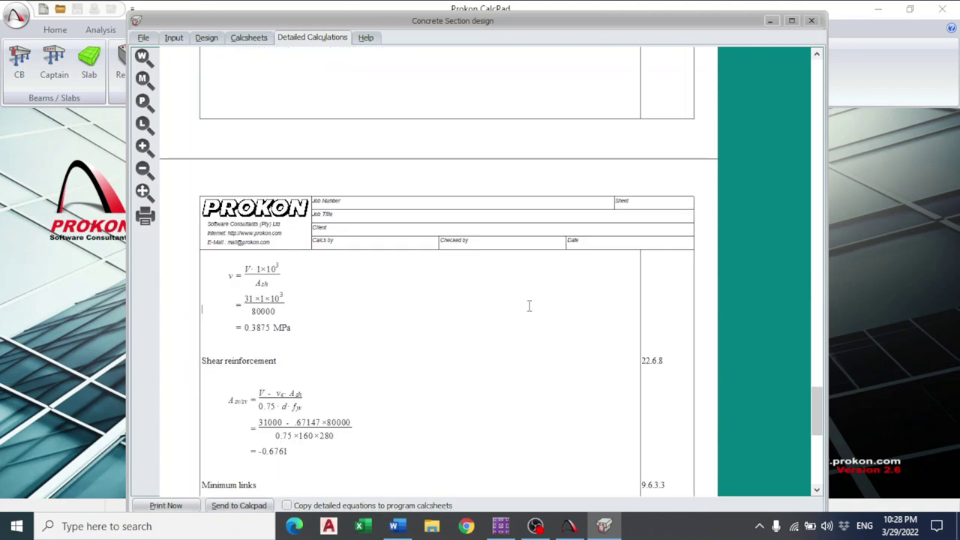
pyautogui.scroll(-7, 397, 312)
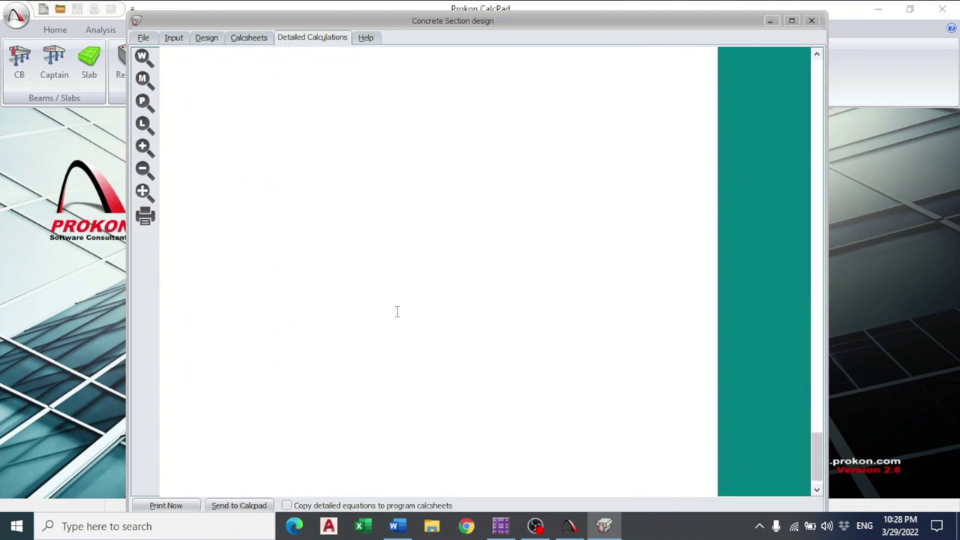
# Step: Set the section's ULS bending moment to 10 kNm and bring up the updated design results
pyautogui.click(173, 38)
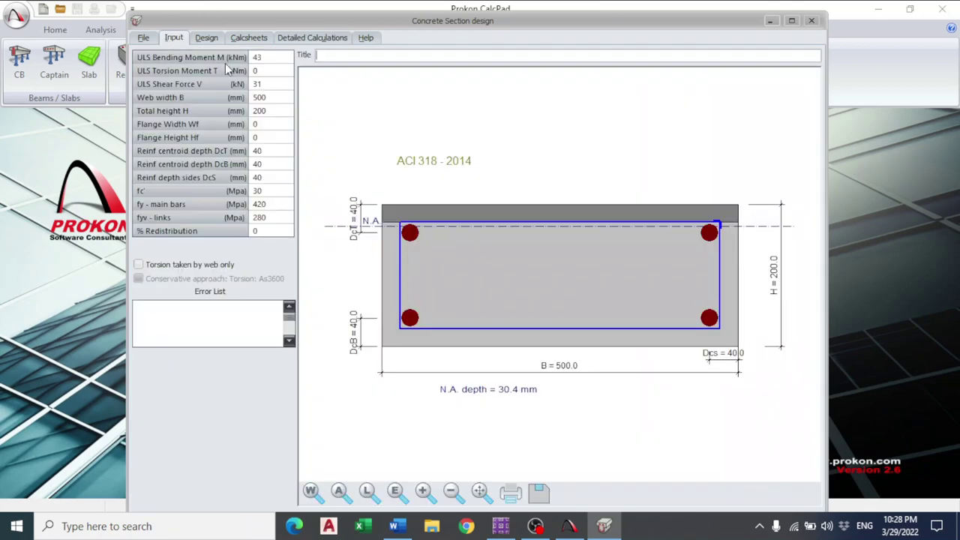
pyautogui.write('10')
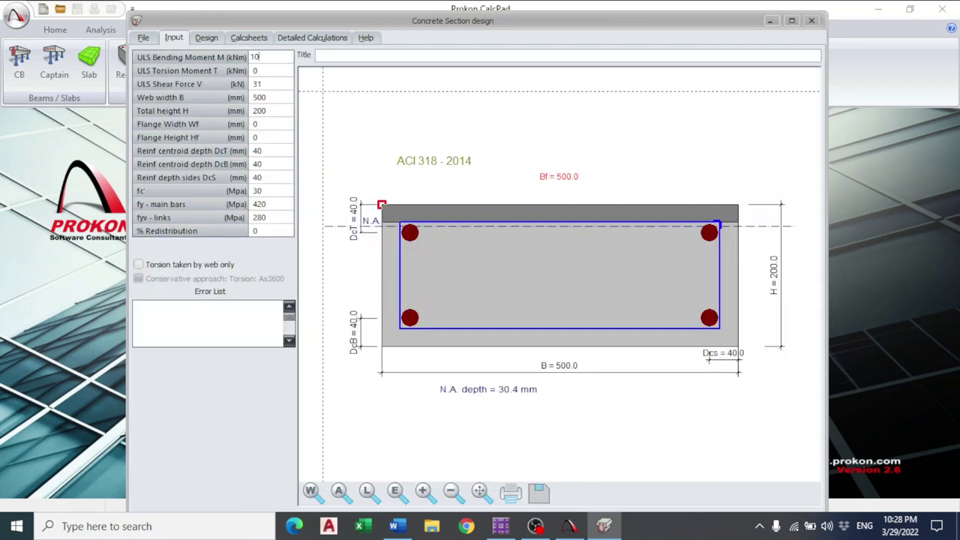
pyautogui.click(207, 39)
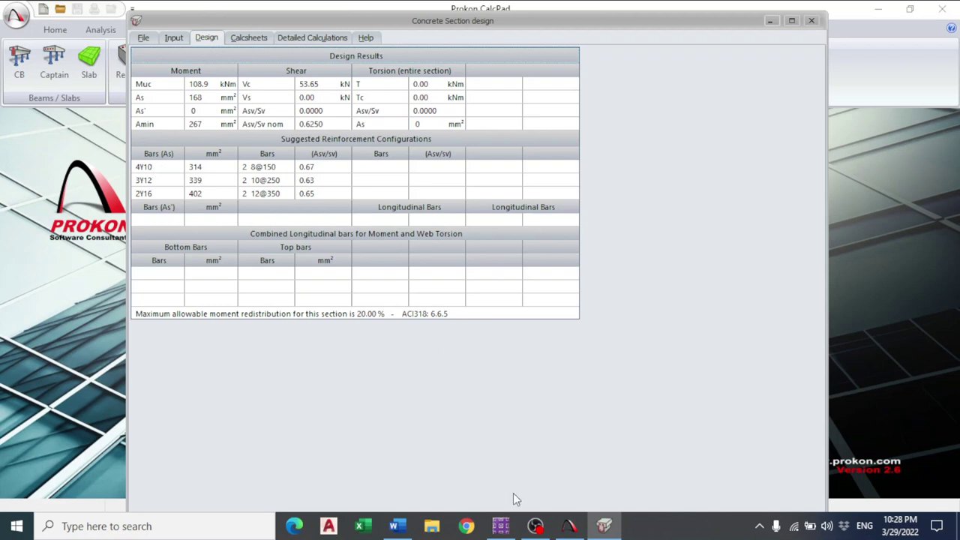
# Step: Switch to the Word report and add a 4φ10 line below the stirrup entry, using Symbol for φ and Times New Roman for 10
pyautogui.moveTo(512, 527)
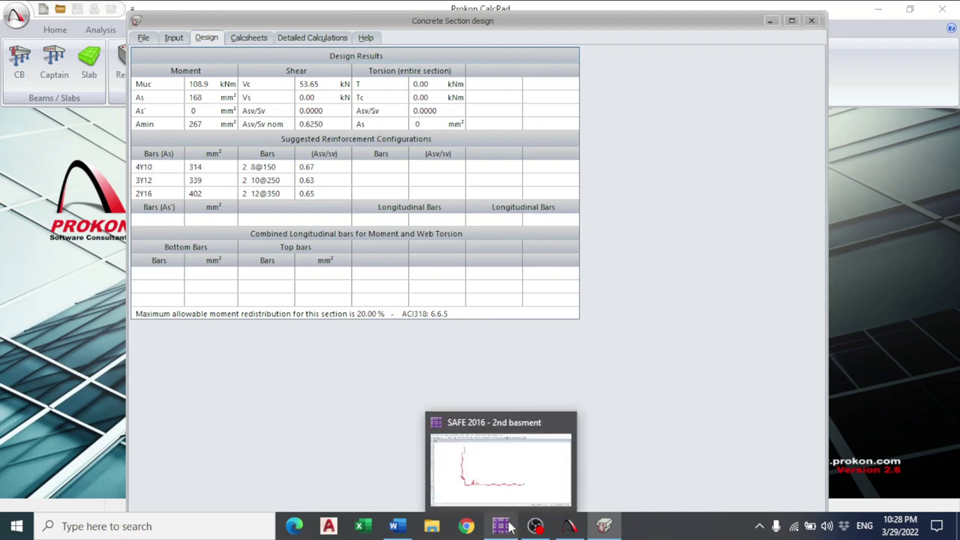
pyautogui.click(397, 527)
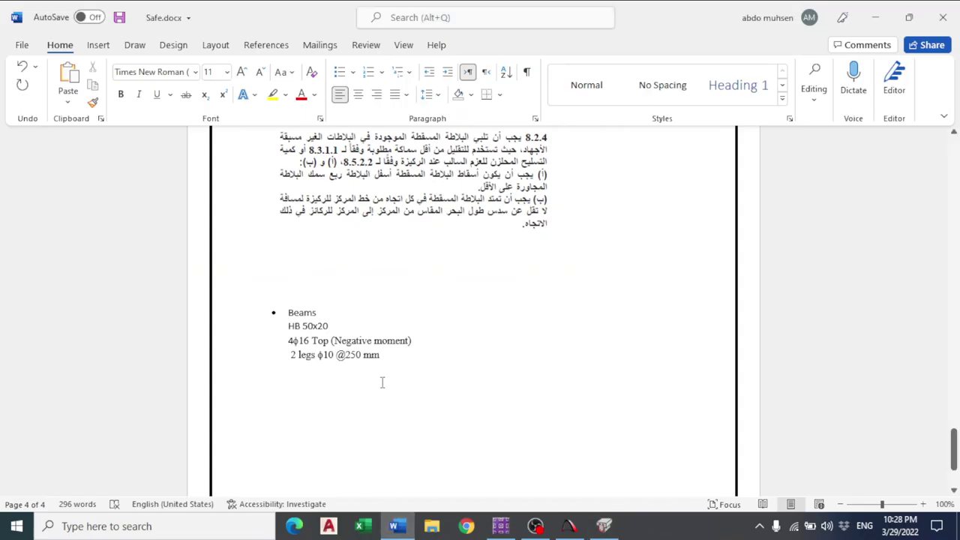
pyautogui.click(161, 72)
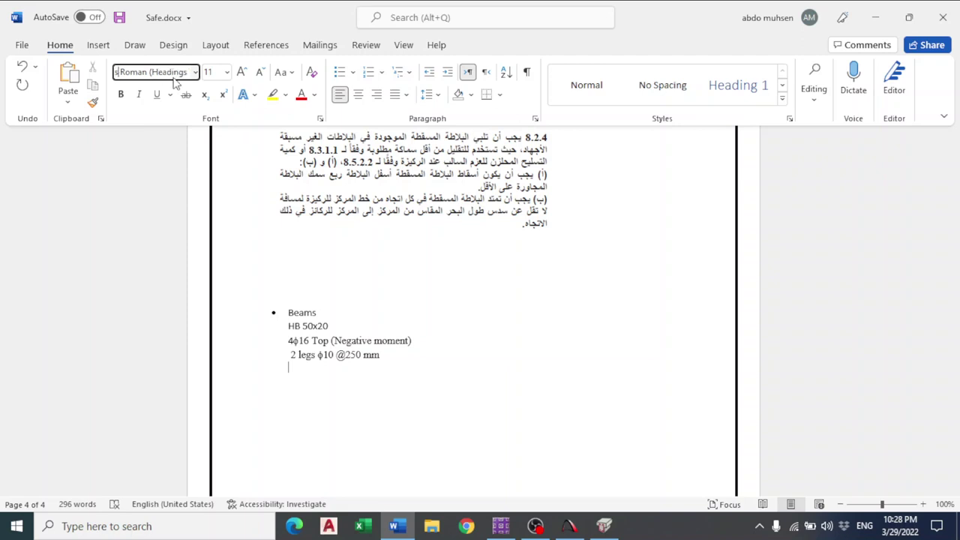
pyautogui.hotkey('ctrl', 'a')
pyautogui.write('Symbol')
pyautogui.press('Return')
pyautogui.write('4')
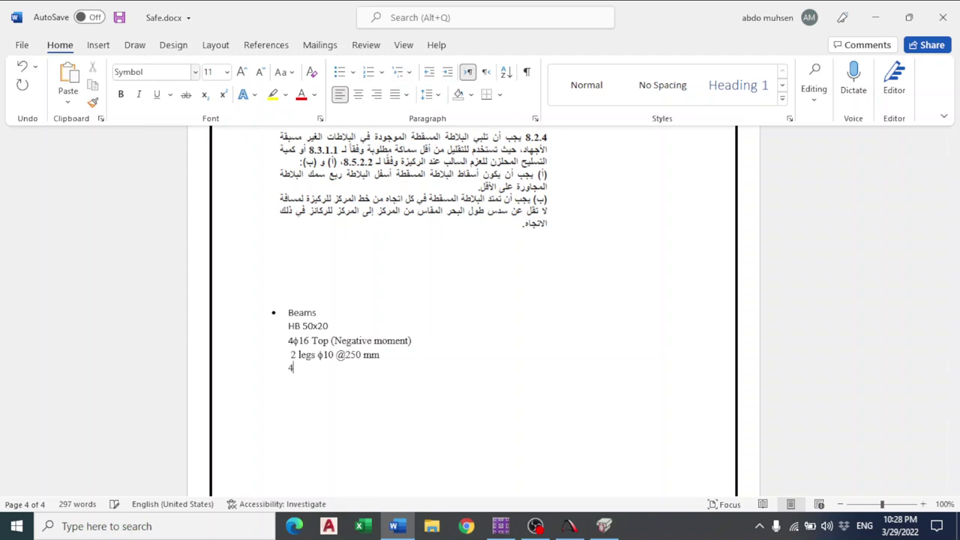
pyautogui.click(161, 71)
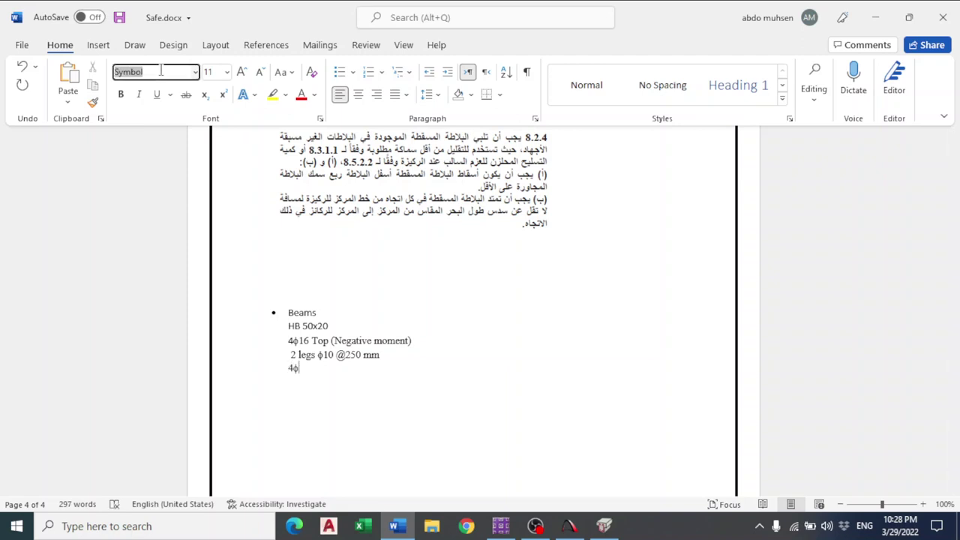
pyautogui.write('Times New Roman')
pyautogui.press('Return')
pyautogui.write('1')
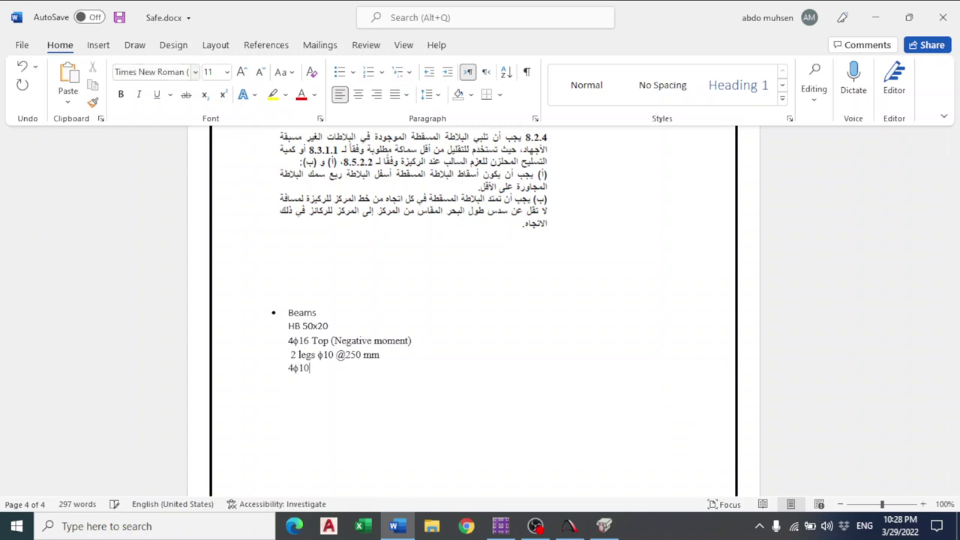
pyautogui.write('0')
pyautogui.click(602, 526)
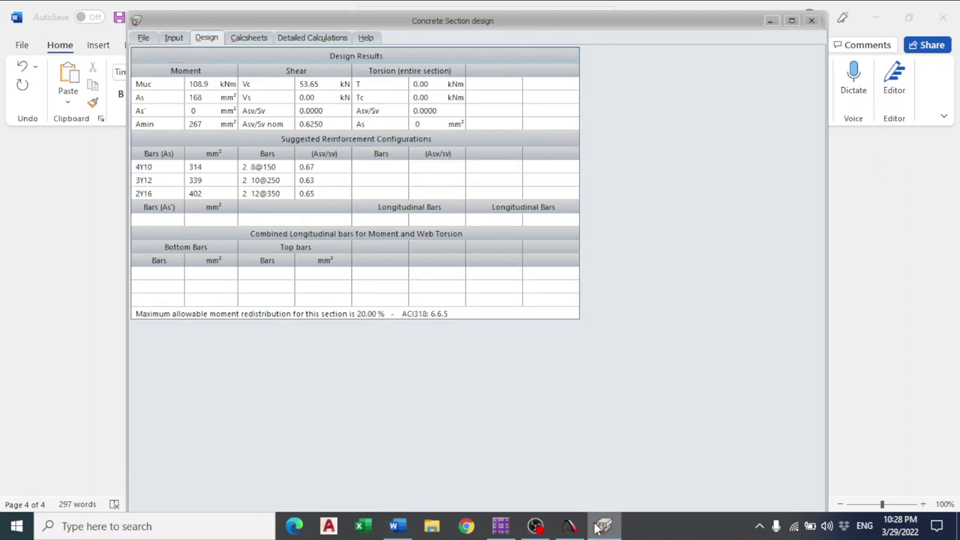
pyautogui.click(597, 529)
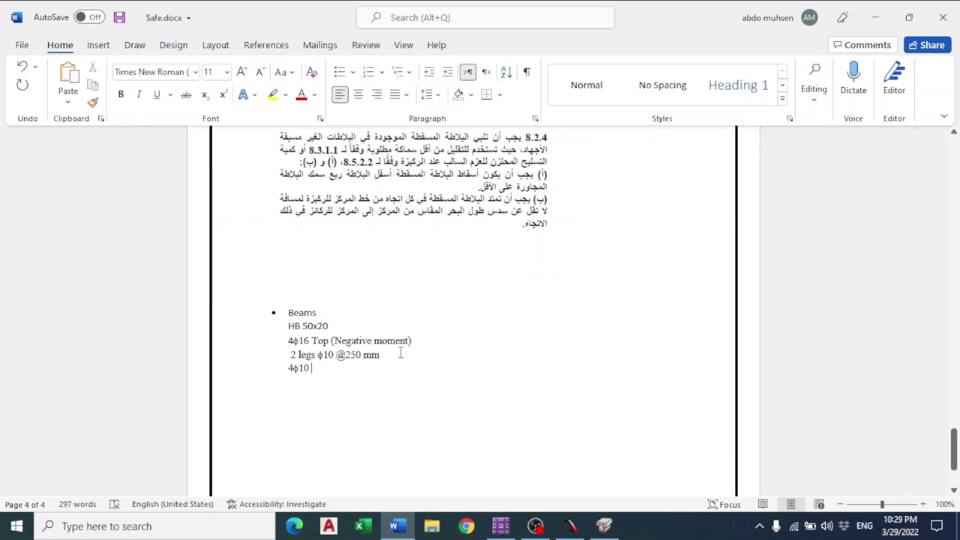
pyautogui.moveTo(401, 353); pyautogui.dragTo(288, 355)
pyautogui.hotkey('ctrl', 'c')
pyautogui.click(313, 368)
pyautogui.hotkey('ctrl', 'v')
pyautogui.click(377, 408)
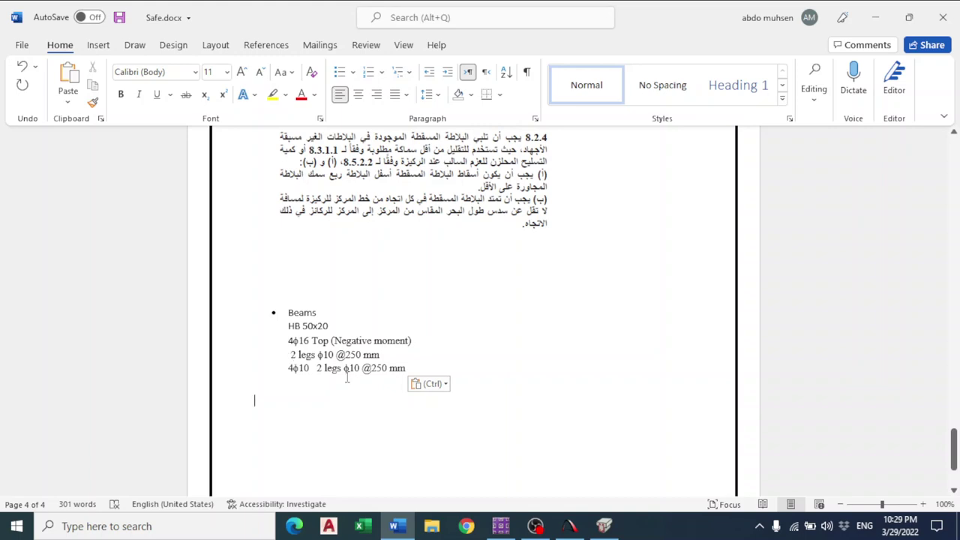
# Step: Open the moment capacity and deflection modifiers workbook from the desktop in Excel
pyautogui.click(397, 529)
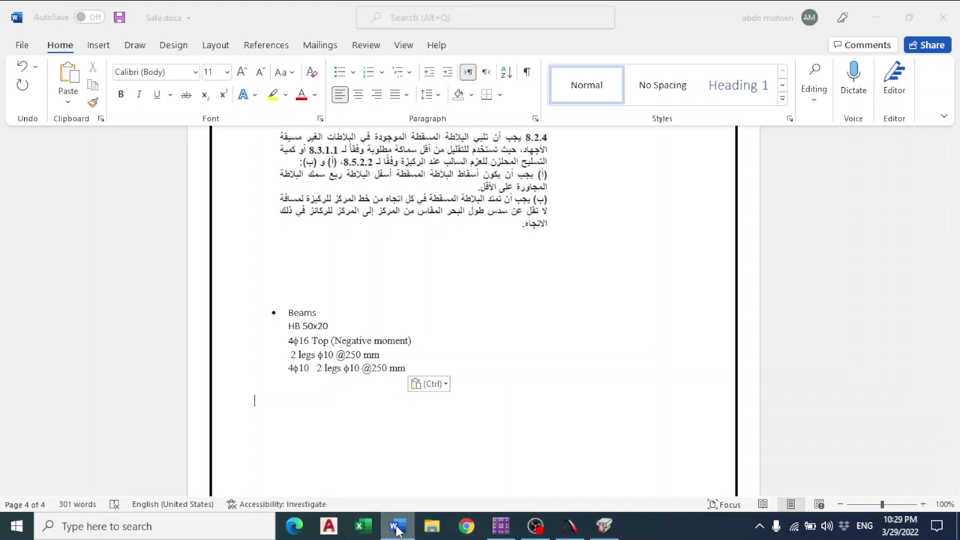
pyautogui.click(958, 527)
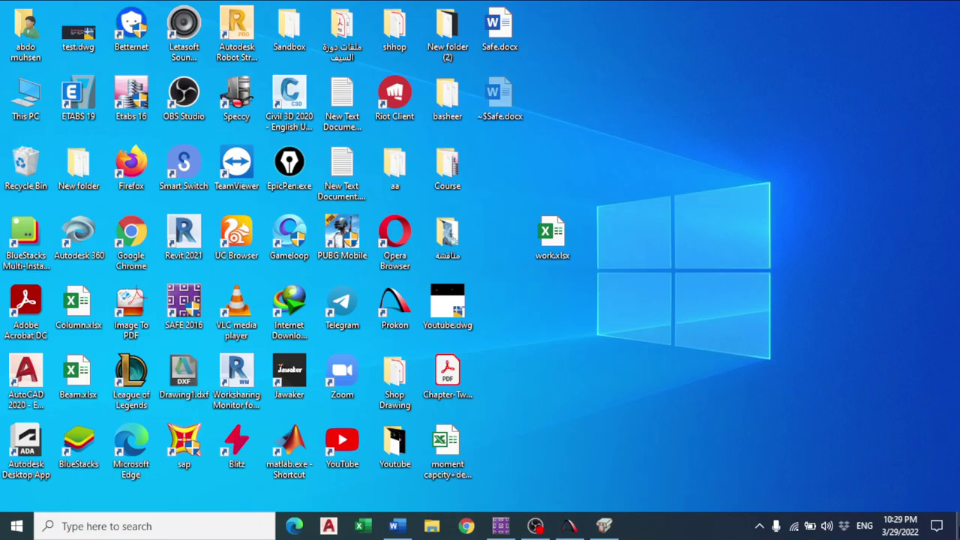
pyautogui.click(448, 448)
pyautogui.doubleClick(448, 448)
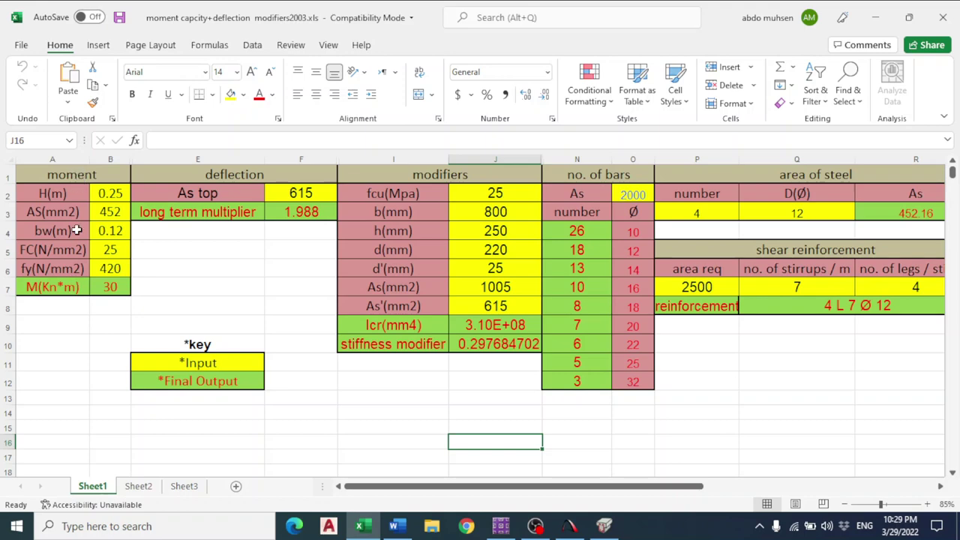
# Step: Examine the workbook's moment, modifiers, number of bars, area of steel and shear reinforcement tables
pyautogui.moveTo(94, 341); pyautogui.dragTo(80, 175)
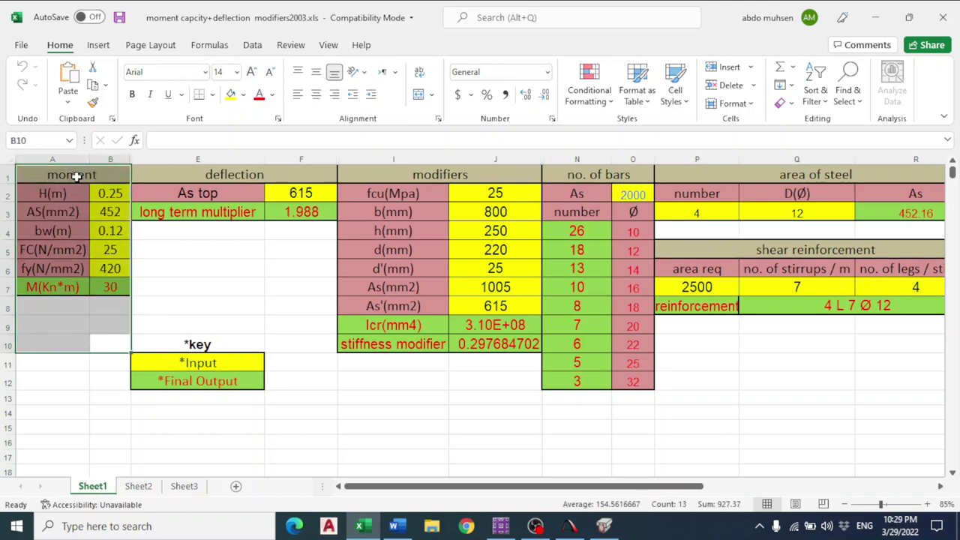
pyautogui.moveTo(73, 335); pyautogui.dragTo(99, 180)
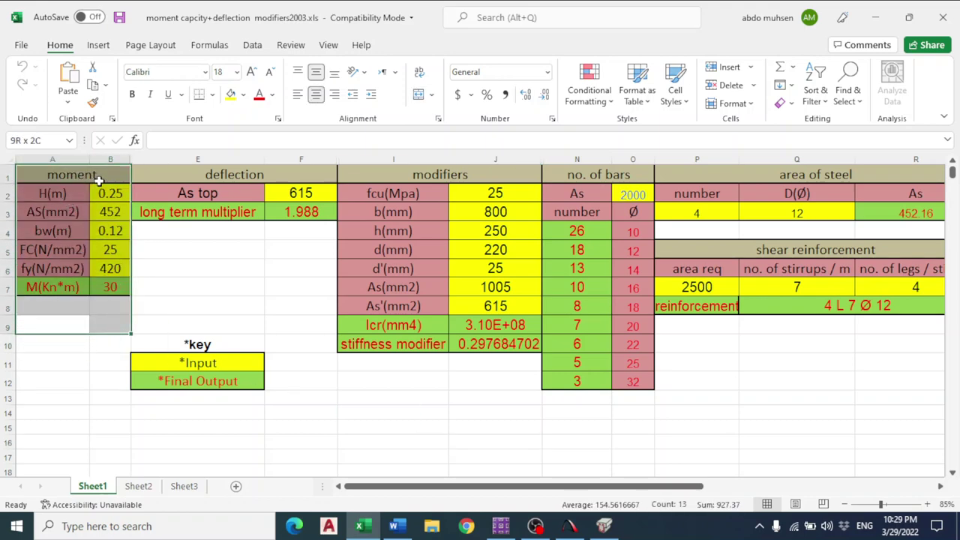
pyautogui.moveTo(392, 380); pyautogui.dragTo(422, 212)
pyautogui.click(490, 425)
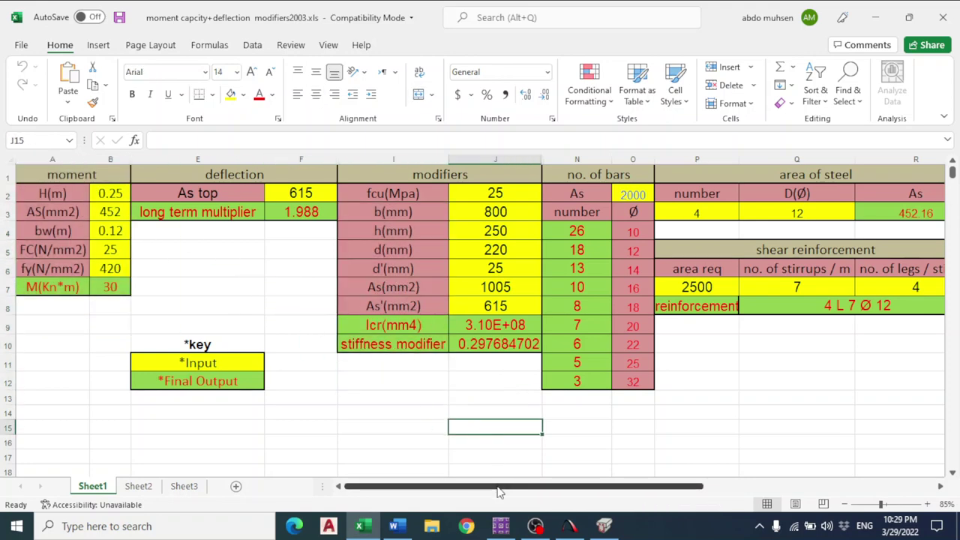
pyautogui.moveTo(495, 486); pyautogui.dragTo(598, 486)
pyautogui.click(517, 194)
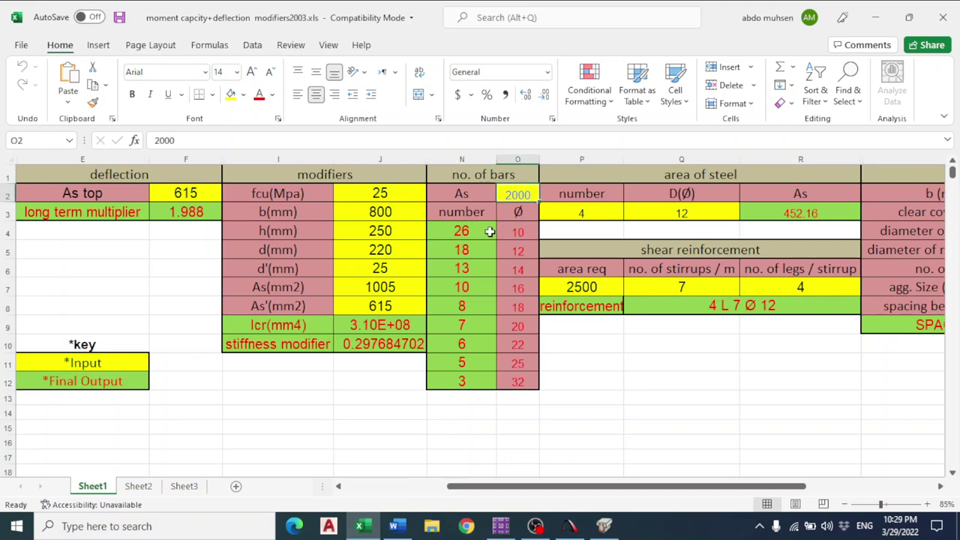
pyautogui.moveTo(474, 231); pyautogui.dragTo(522, 377)
pyautogui.click(593, 396)
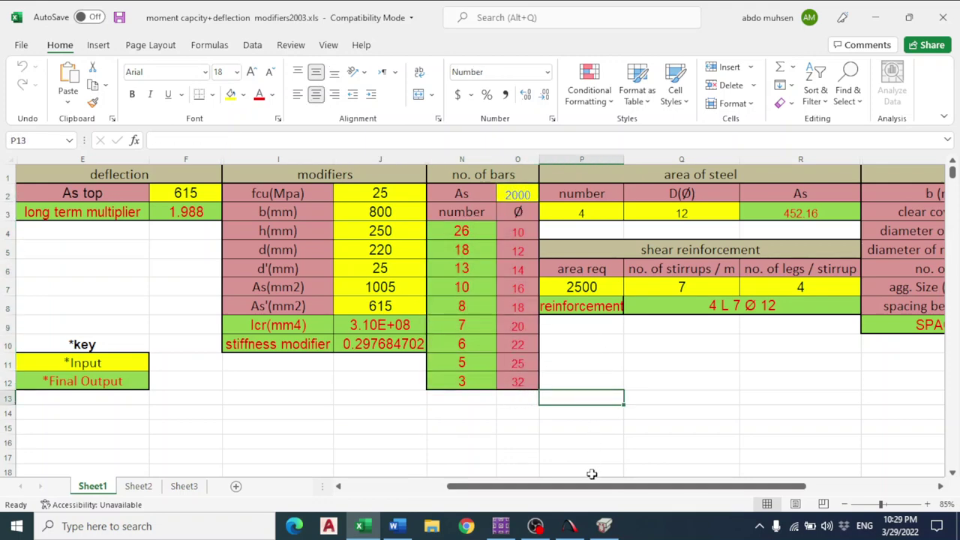
pyautogui.moveTo(592, 486); pyautogui.dragTo(694, 486)
pyautogui.click(393, 207)
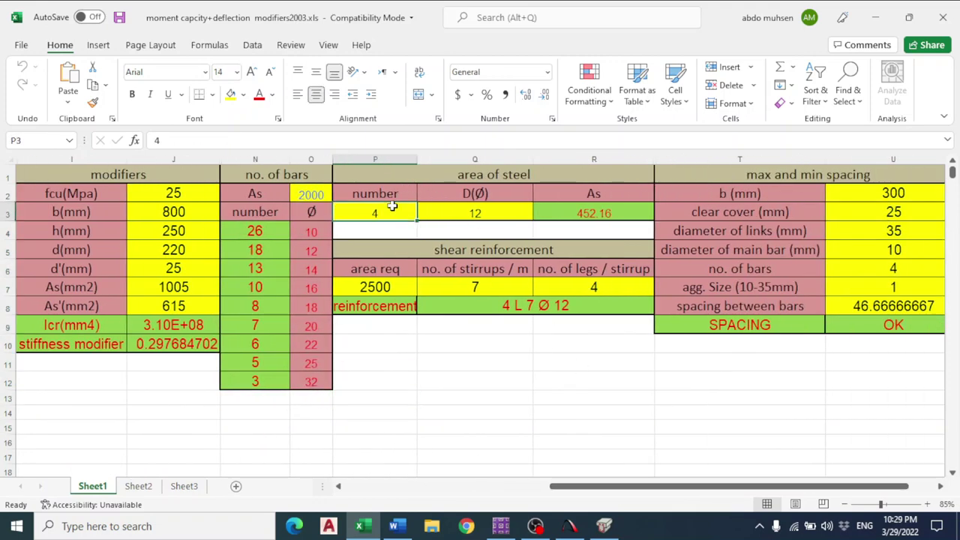
pyautogui.click(472, 209)
pyautogui.click(592, 213)
pyautogui.click(527, 386)
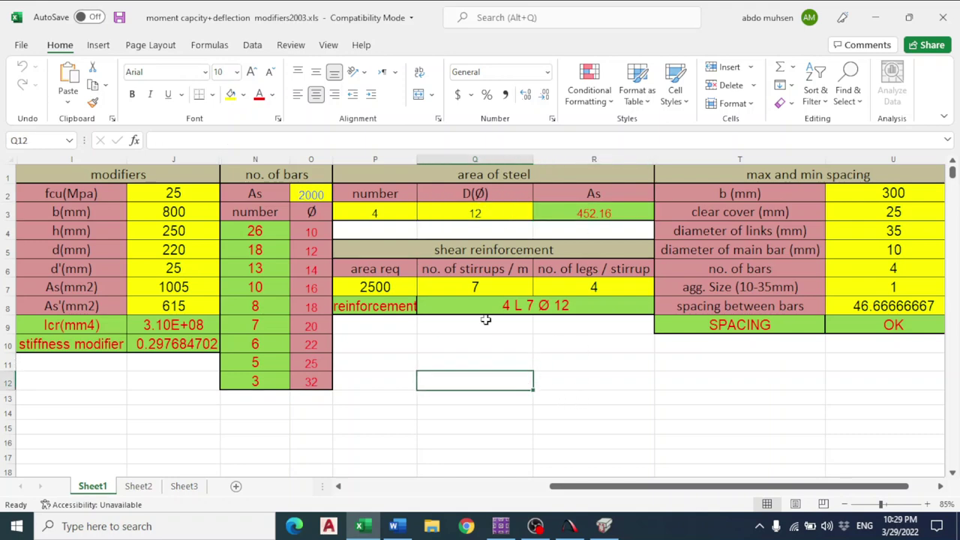
pyautogui.click(486, 309)
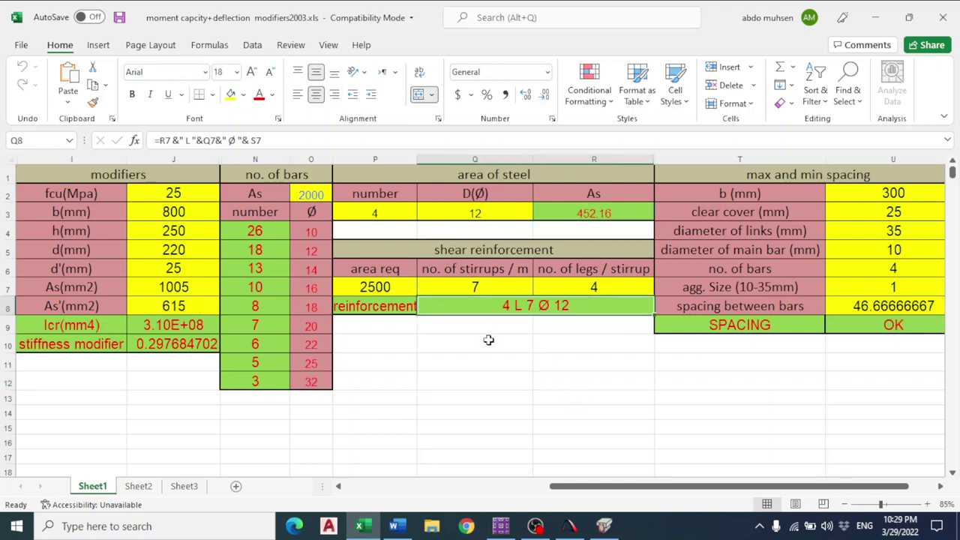
pyautogui.click(390, 290)
# Step: Switch to SAFE and display the beam design's Transverse Rebar with the Total rebar type to read the required shear steel
pyautogui.click(501, 526)
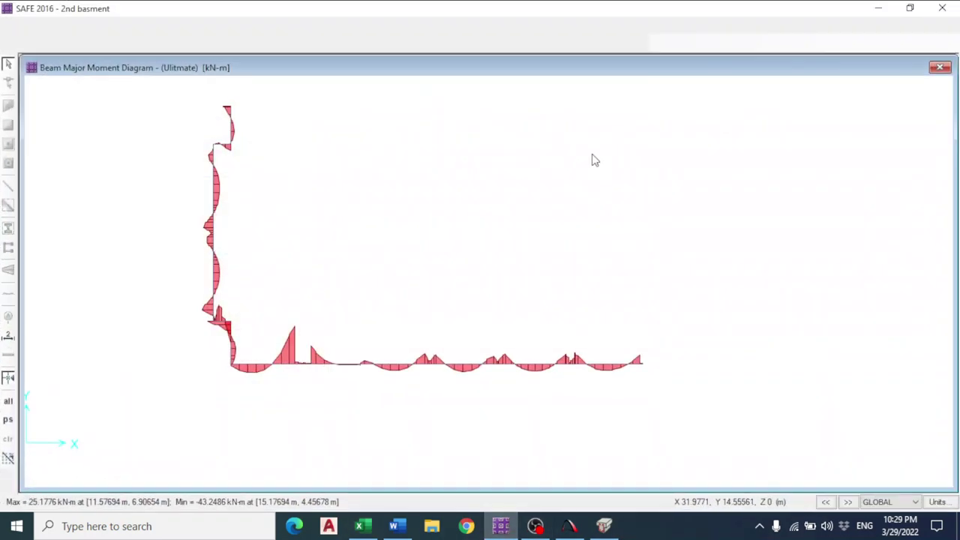
pyautogui.click(579, 42)
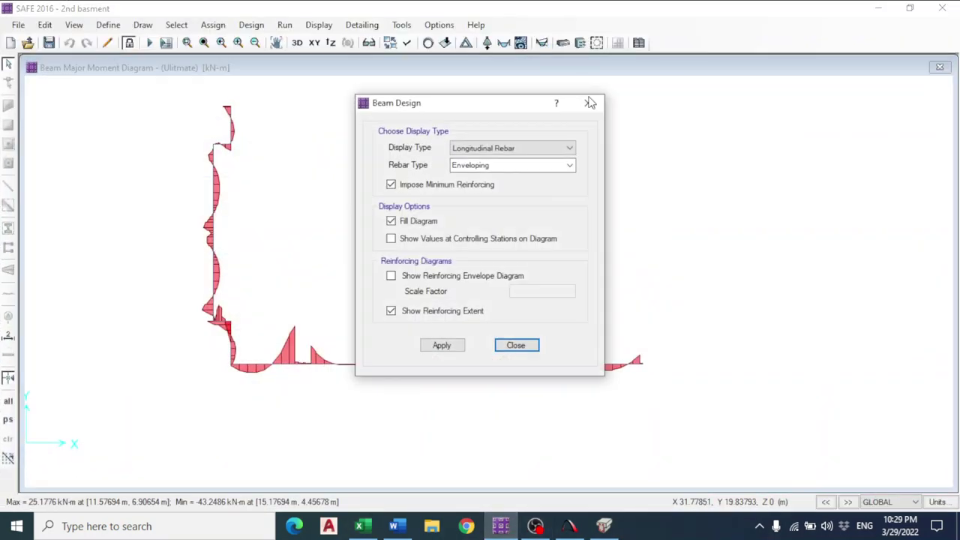
pyautogui.click(571, 149)
pyautogui.click(542, 172)
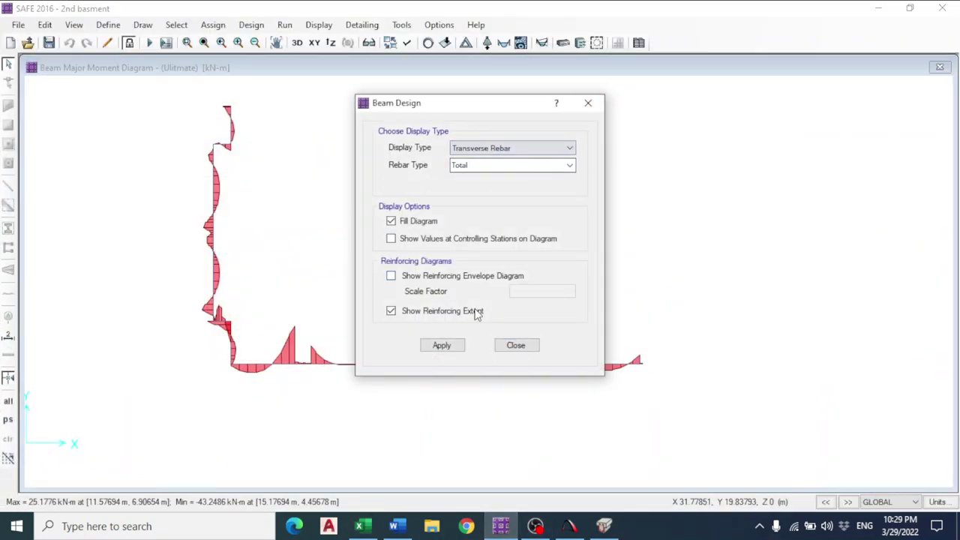
pyautogui.click(448, 348)
pyautogui.click(571, 165)
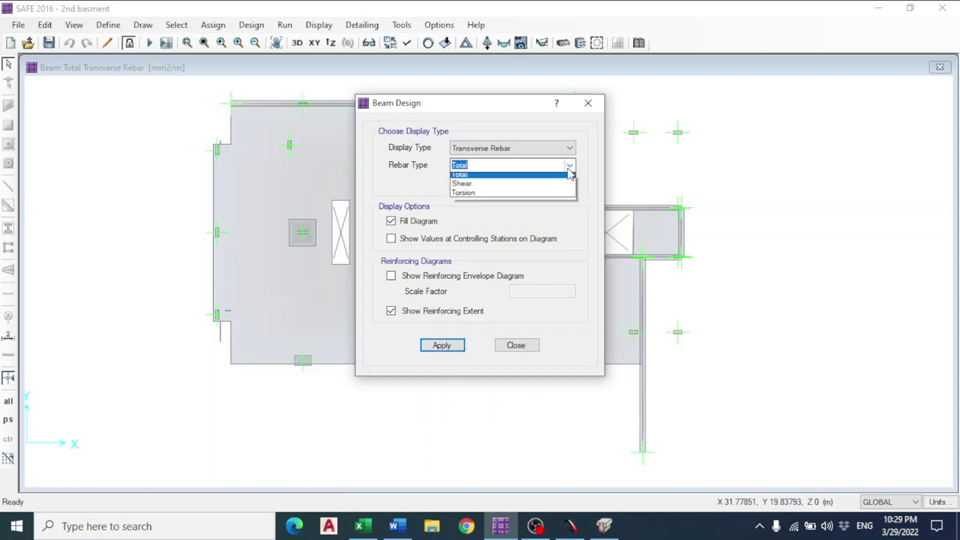
pyautogui.click(570, 165)
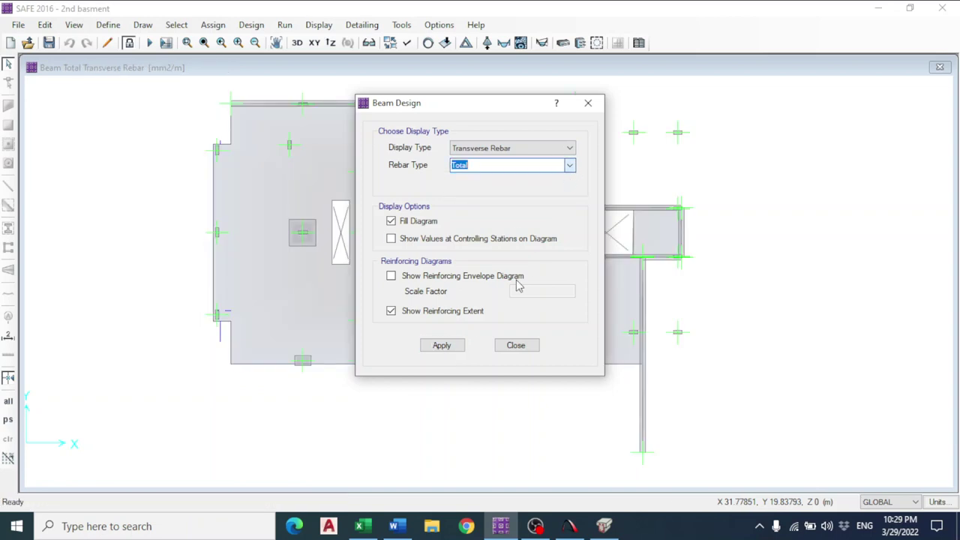
pyautogui.click(498, 346)
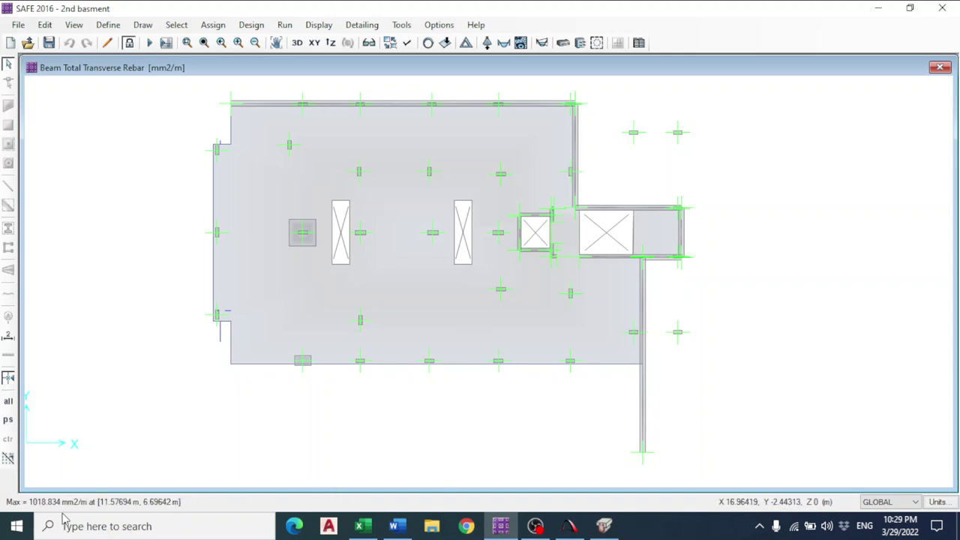
# Step: Switch to the Excel workbook and set the shear reinforcement's required area to 1018 and stirrups per metre to 2
pyautogui.click(362, 526)
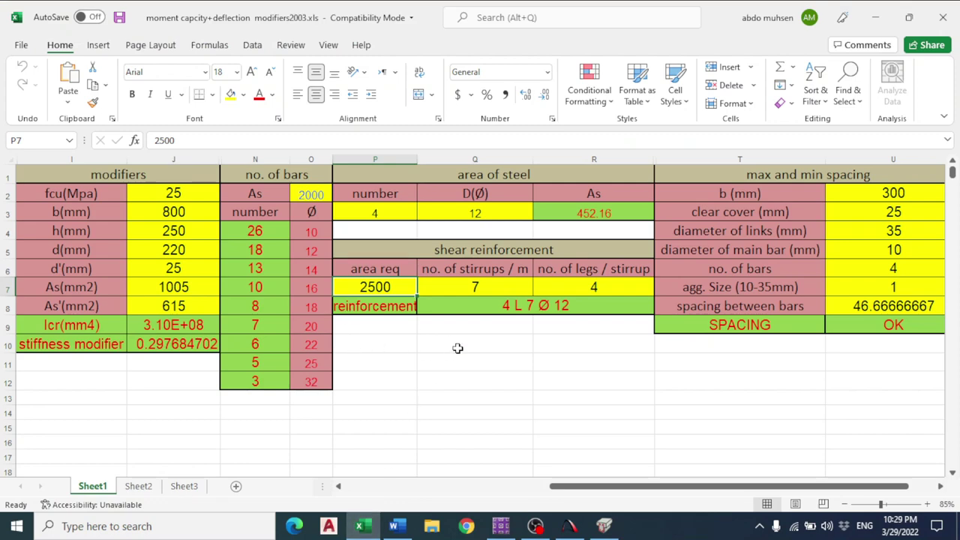
pyautogui.write('1018')
pyautogui.press('Return')
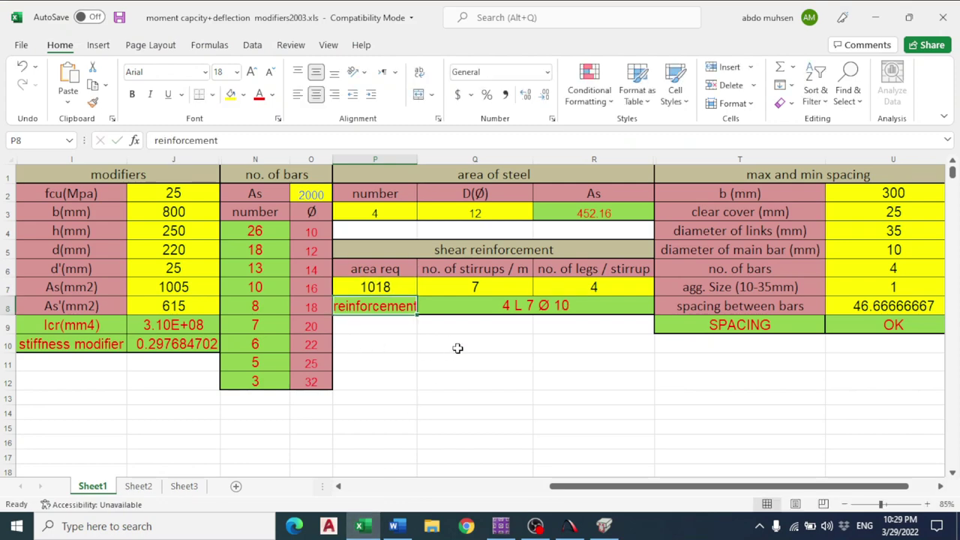
pyautogui.click(484, 291)
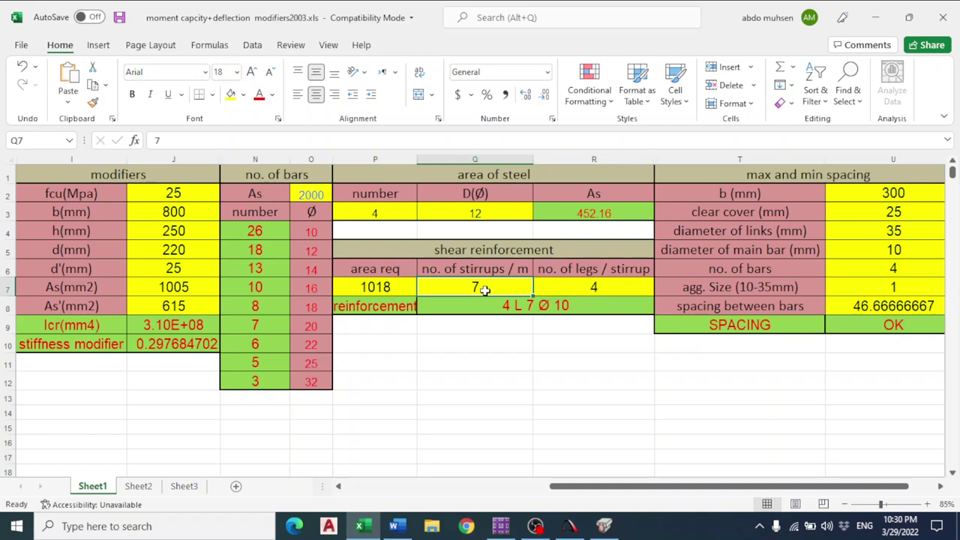
pyautogui.write('2')
pyautogui.press('Return')
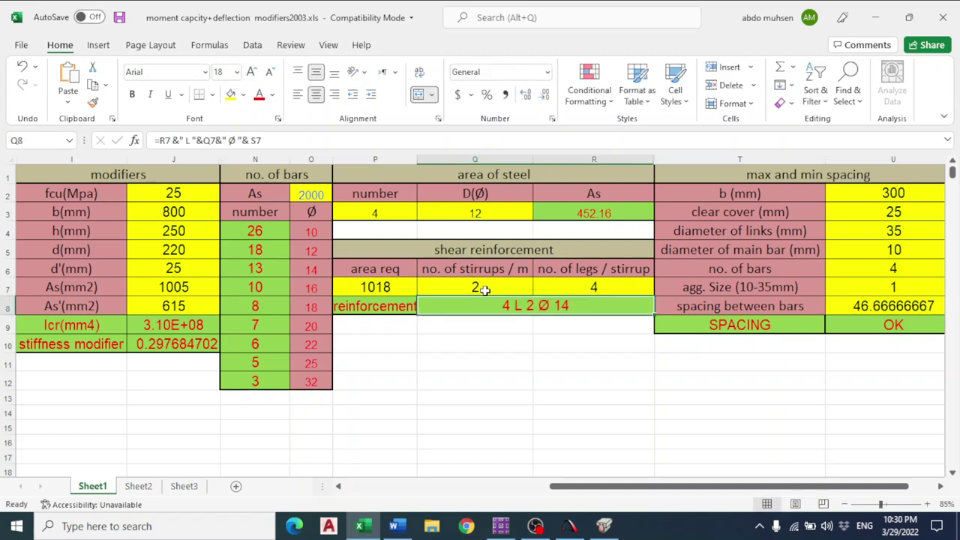
# Step: Try 2, 3 and 4 legs per stirrup in the shear reinforcement table
pyautogui.click(577, 286)
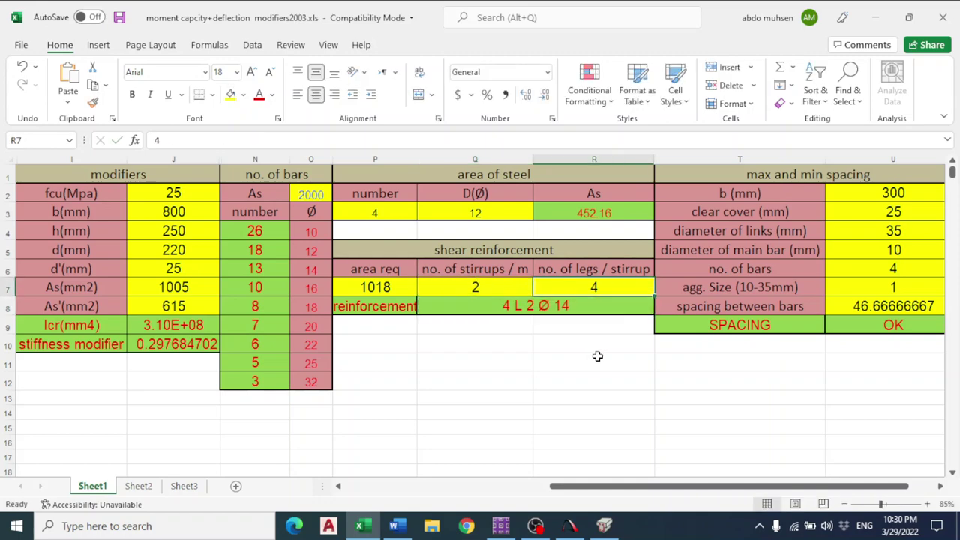
pyautogui.write('2')
pyautogui.press('Return')
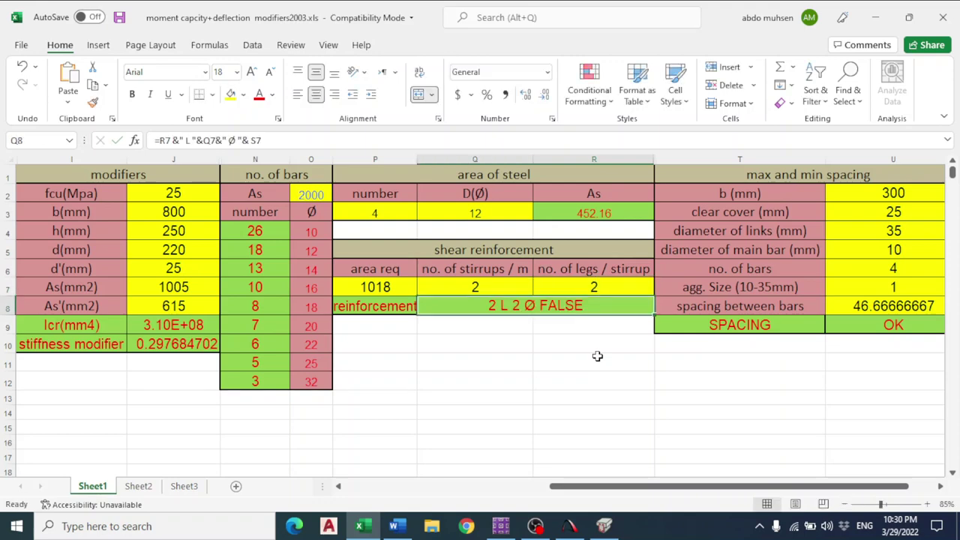
pyautogui.click(606, 287)
pyautogui.write('3')
pyautogui.press('Return')
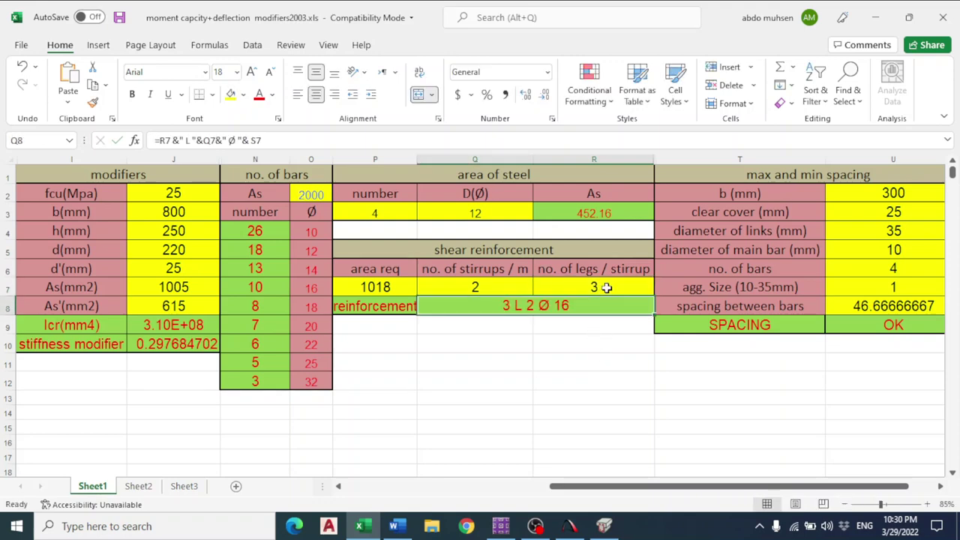
pyautogui.click(606, 287)
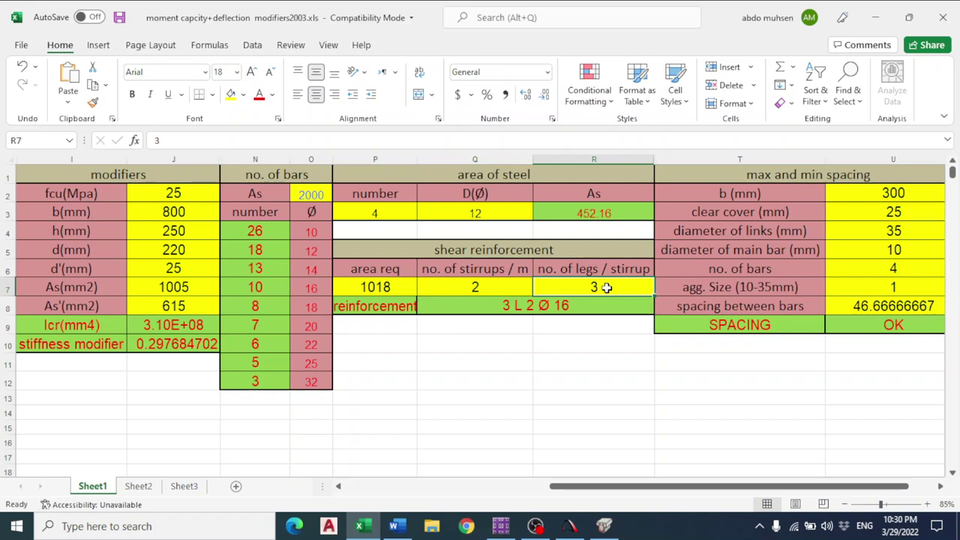
pyautogui.write('4')
pyautogui.press('Return')
# Step: Set the shear reinforcement to 2 legs per stirrup and 4 stirrups per metre
pyautogui.click(606, 287)
pyautogui.write('2')
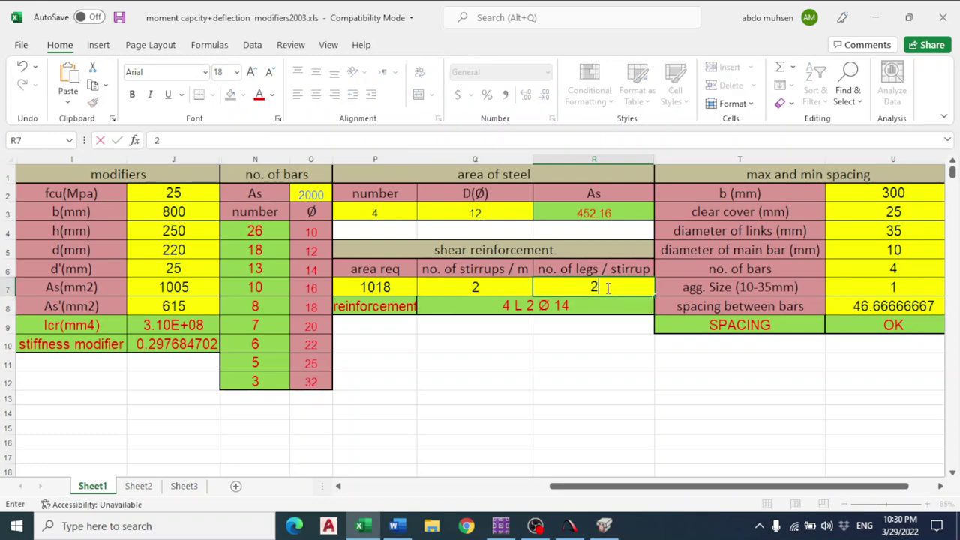
pyautogui.press('Return')
pyautogui.click(606, 287)
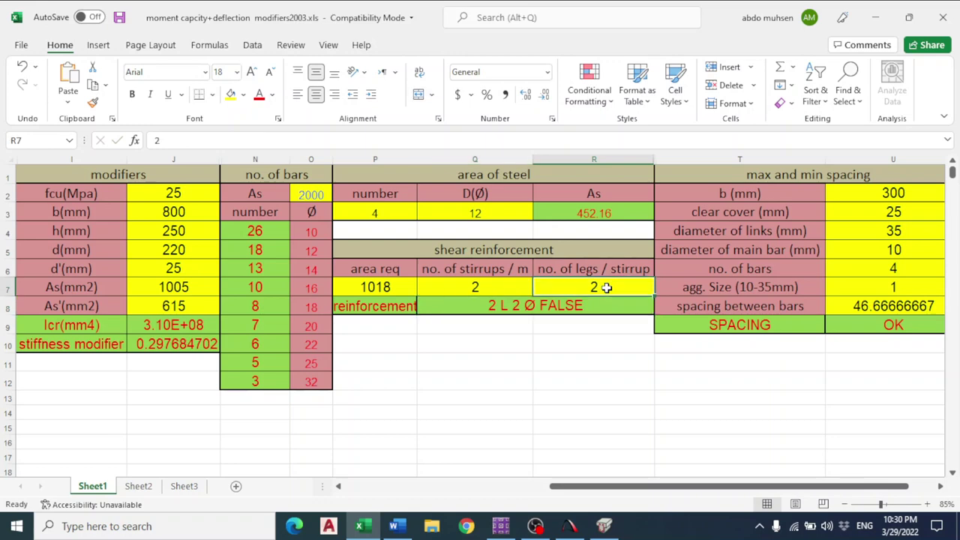
pyautogui.click(497, 292)
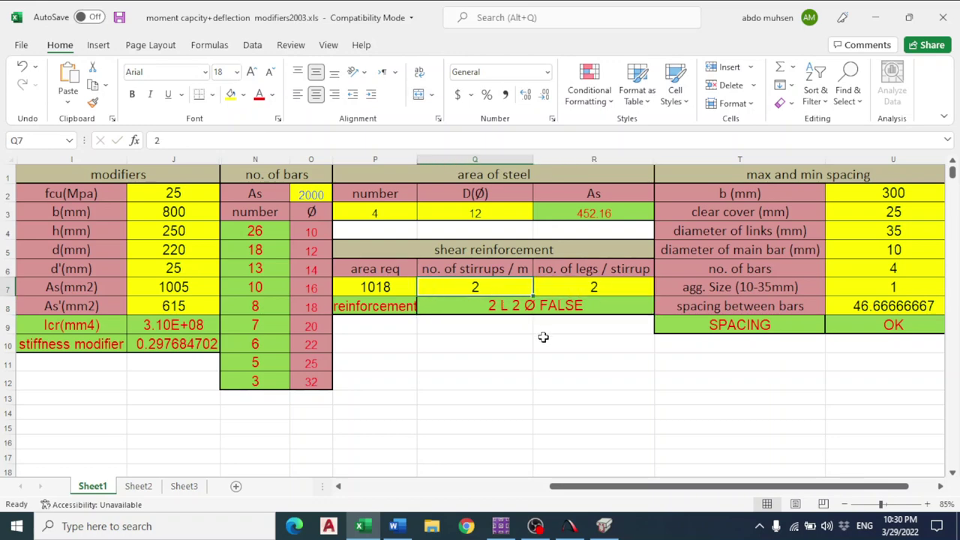
pyautogui.write('4')
pyautogui.press('Return')
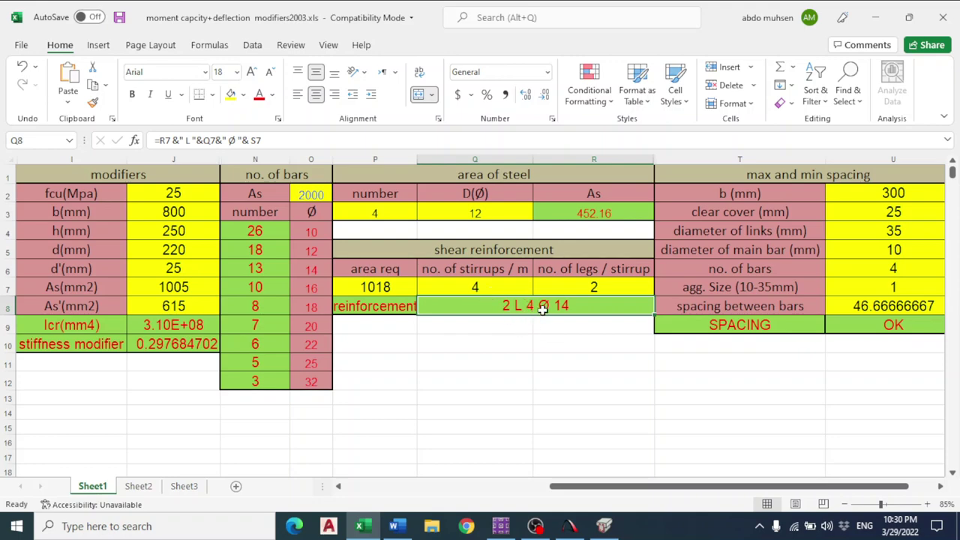
# Step: Switch to Prokon to read the nominal Asv/Sv, and set the Excel shear reinforcement's required area to 625
pyautogui.click(380, 293)
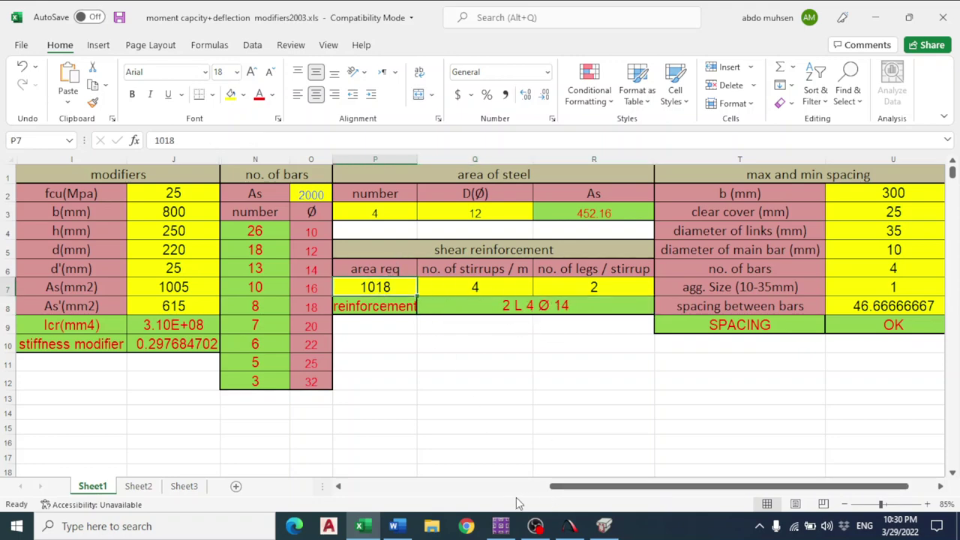
pyautogui.click(515, 525)
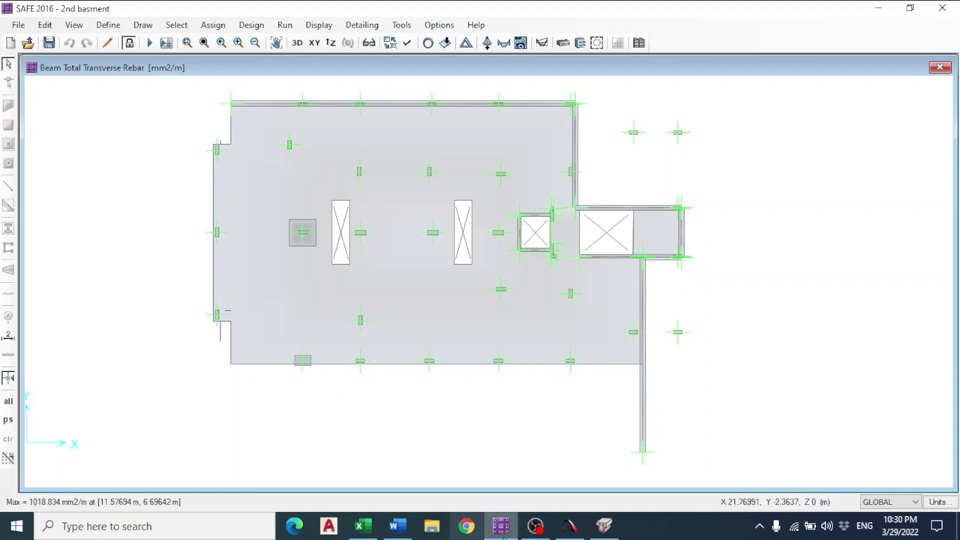
pyautogui.click(605, 526)
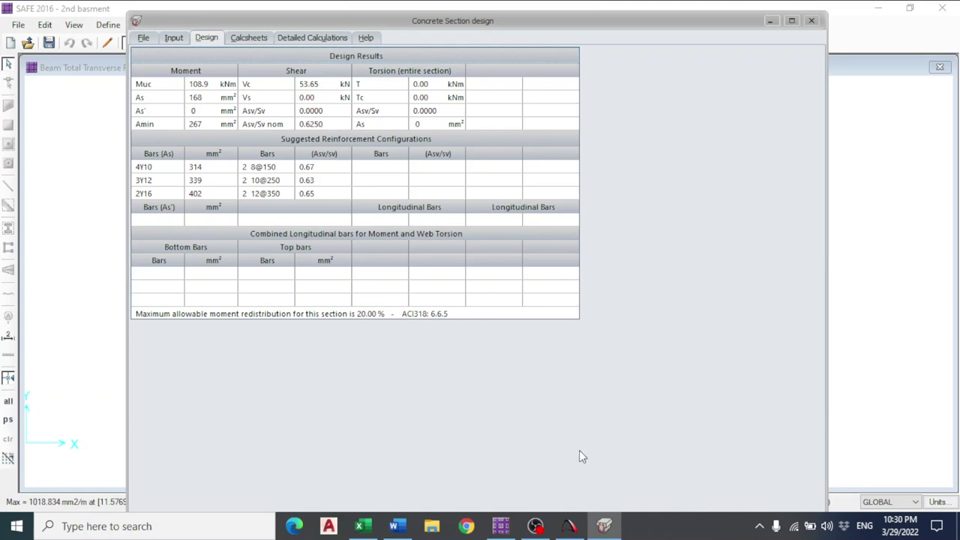
pyautogui.click(606, 525)
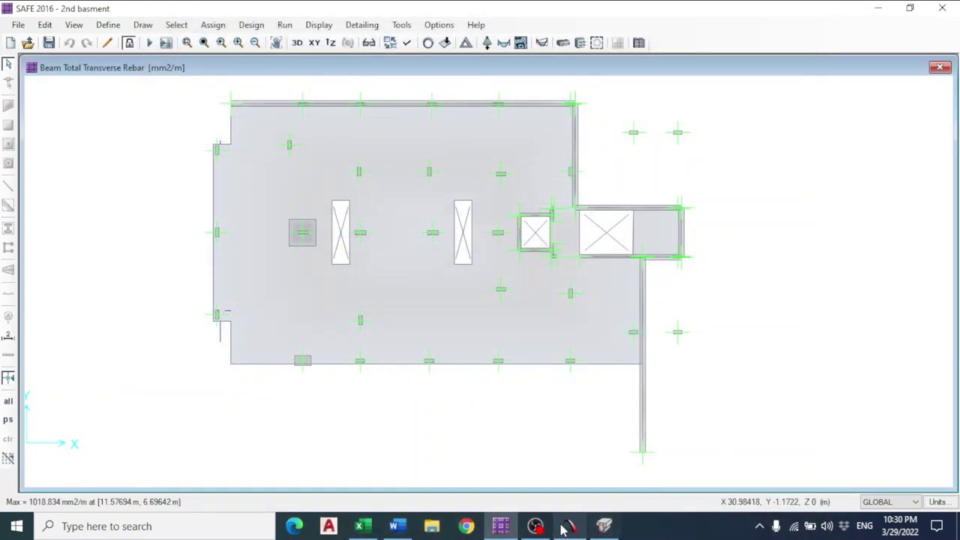
pyautogui.click(605, 526)
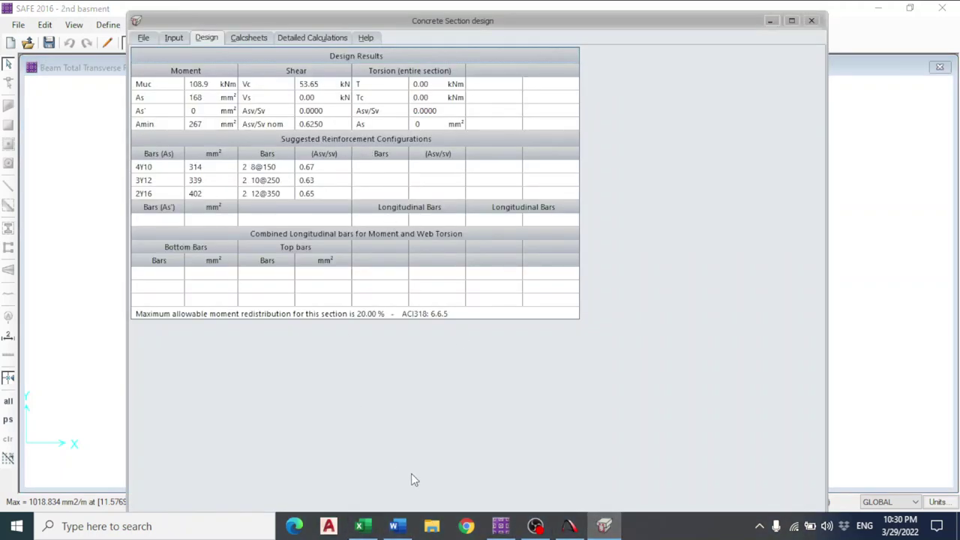
pyautogui.click(359, 526)
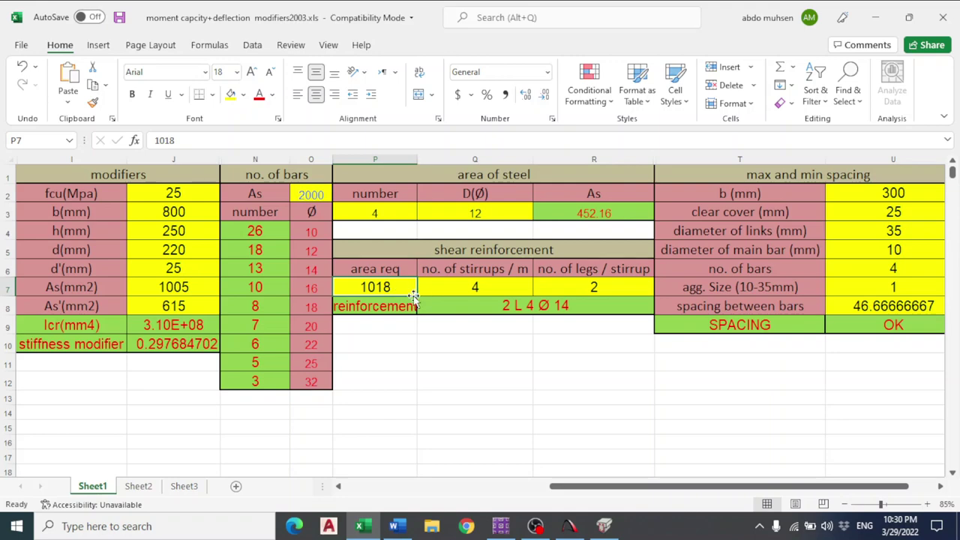
pyautogui.write('625')
pyautogui.press('Return')
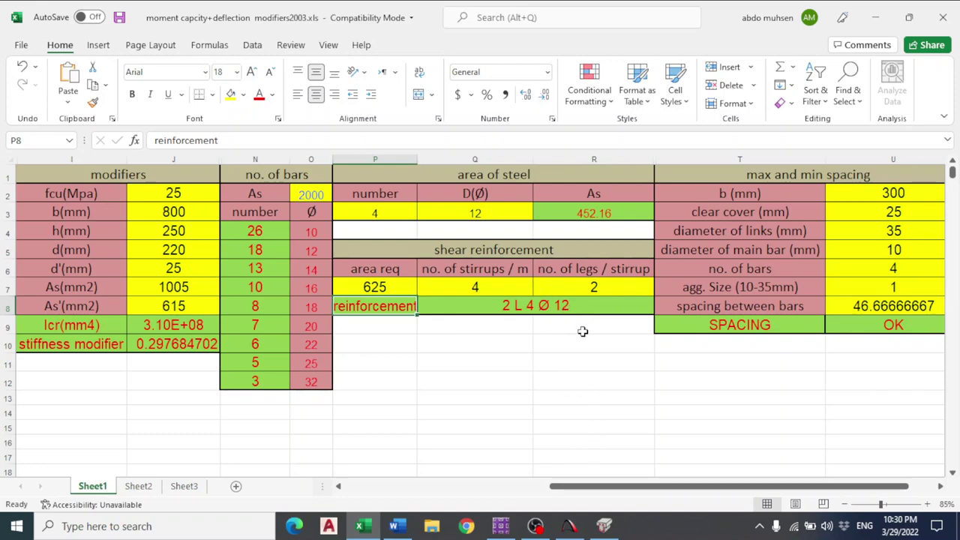
pyautogui.click(574, 299)
pyautogui.click(590, 384)
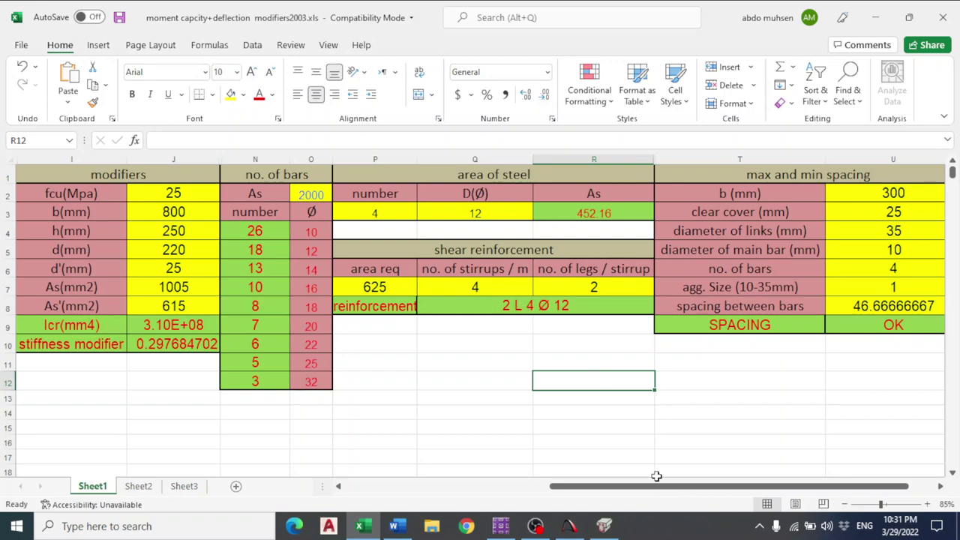
# Step: In the max and min spacing table, set b to 500 mm, links to 10 mm and main bars to 16 mm, and check the spacing
pyautogui.moveTo(652, 487); pyautogui.dragTo(709, 487)
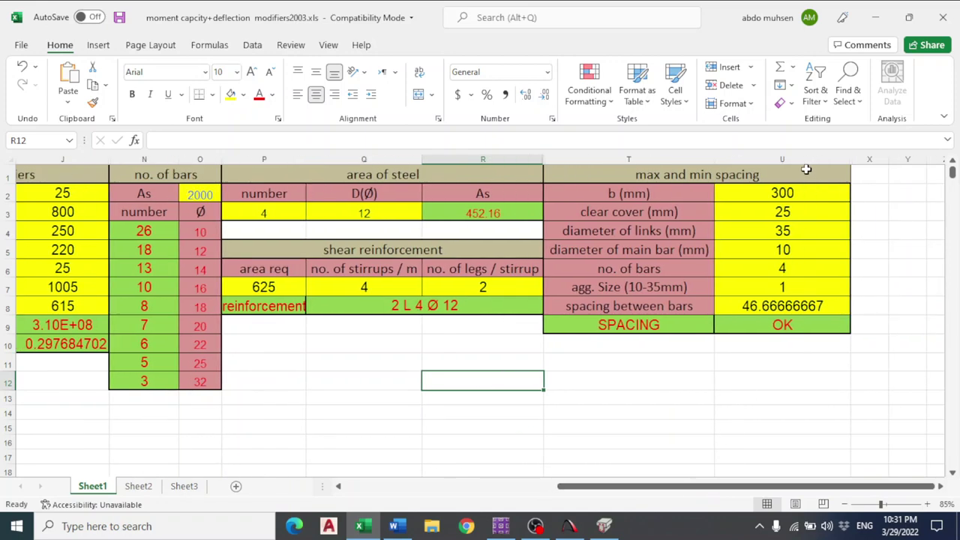
pyautogui.click(779, 193)
pyautogui.write('500')
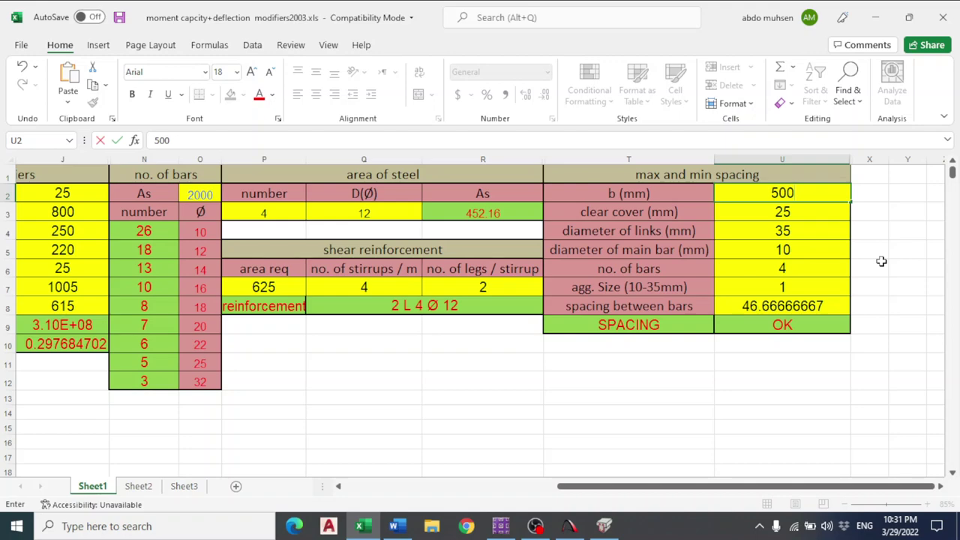
pyautogui.press('Return')
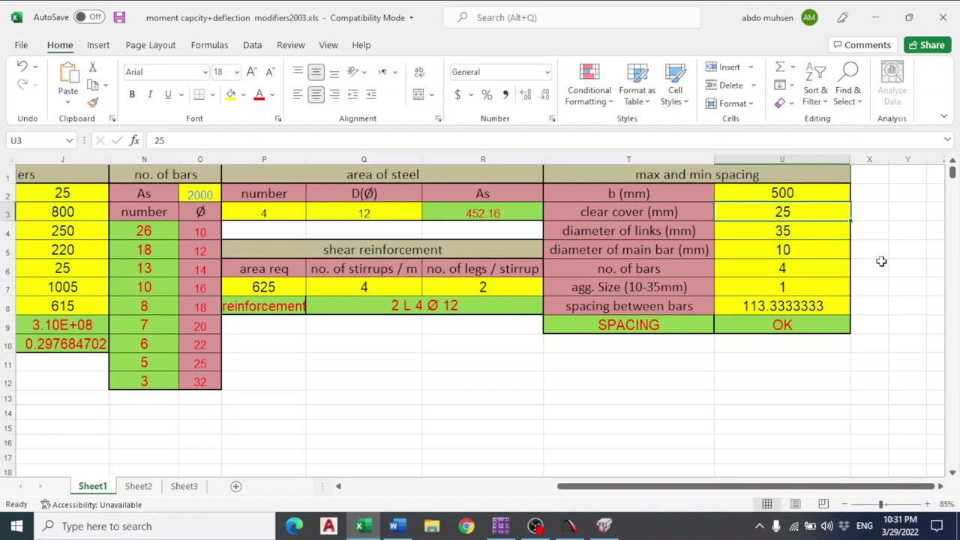
pyautogui.press('Return')
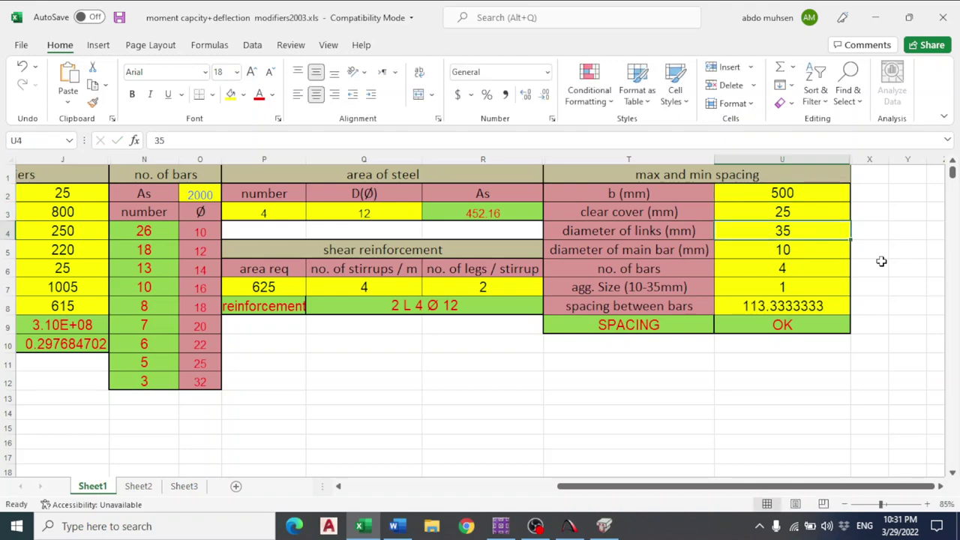
pyautogui.write('10')
pyautogui.press('Return')
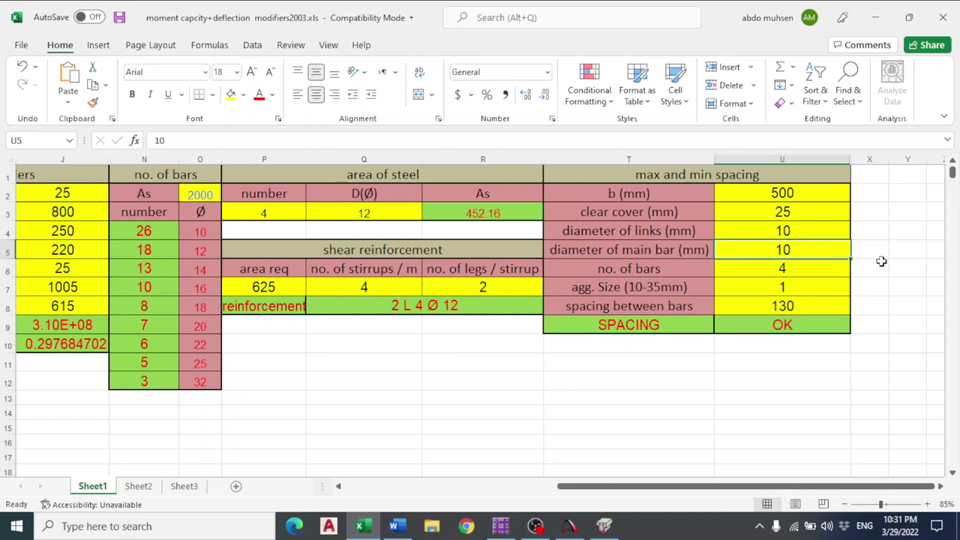
pyautogui.write('16')
pyautogui.press('Return')
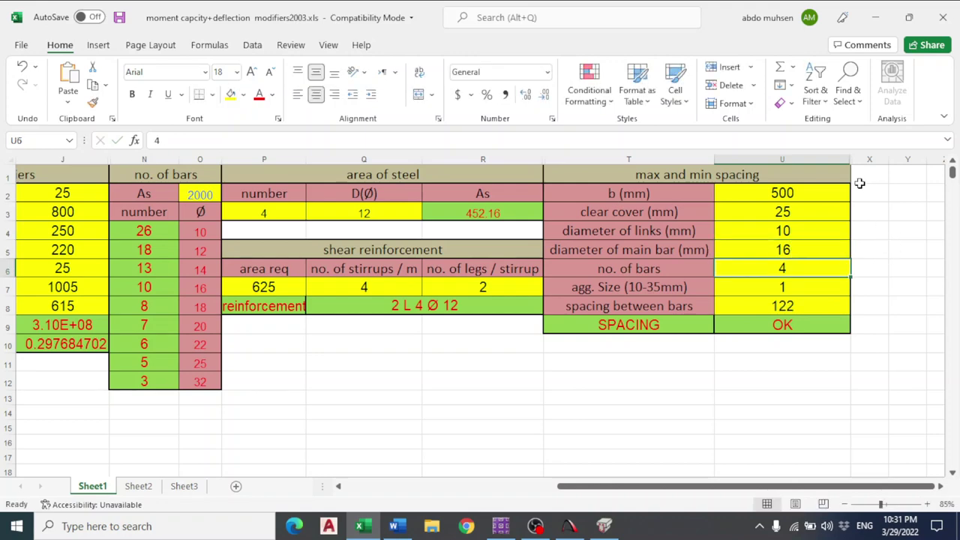
pyautogui.click(811, 362)
pyautogui.moveTo(810, 326); pyautogui.dragTo(593, 193)
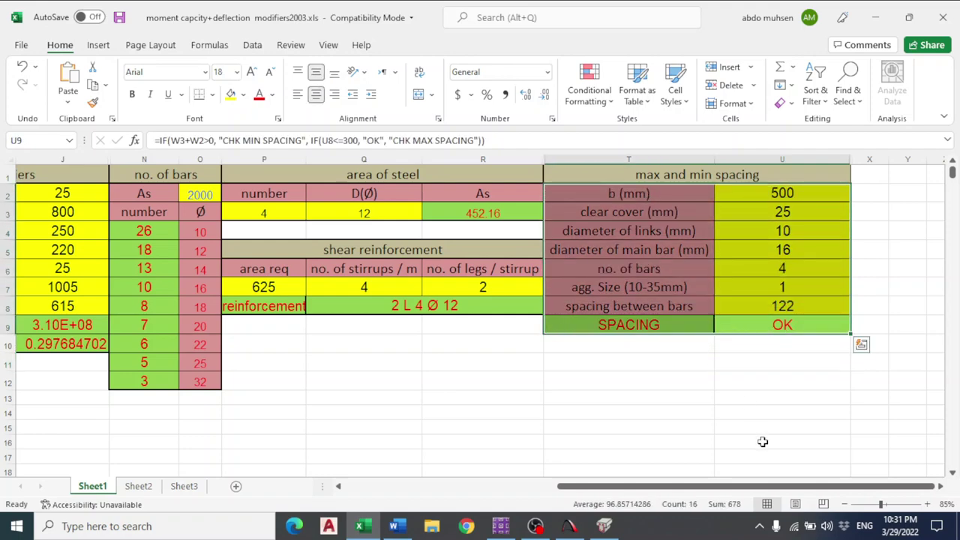
pyautogui.click(781, 325)
pyautogui.click(792, 308)
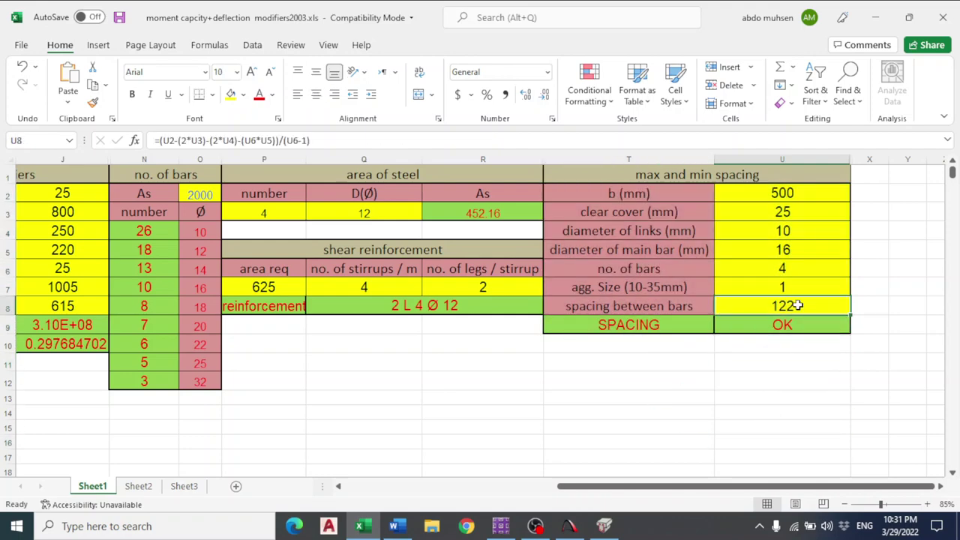
pyautogui.click(770, 365)
# Step: Switch to the Word report and add the line "Spacing between bars 122mm" below the 4ϕ16 top bars, correcting the spelling of "between"
pyautogui.click(409, 529)
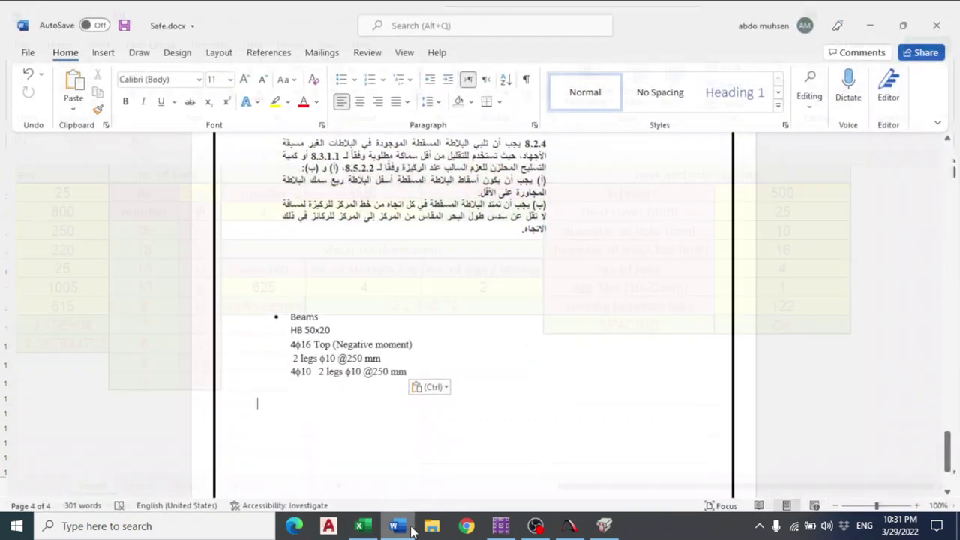
pyautogui.click(436, 341)
pyautogui.press('Return')
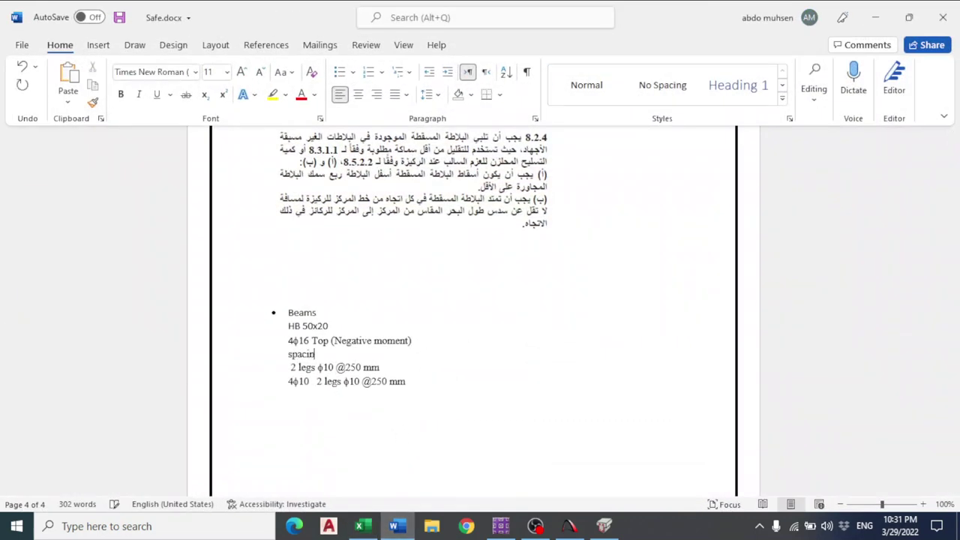
pyautogui.write('spacing')
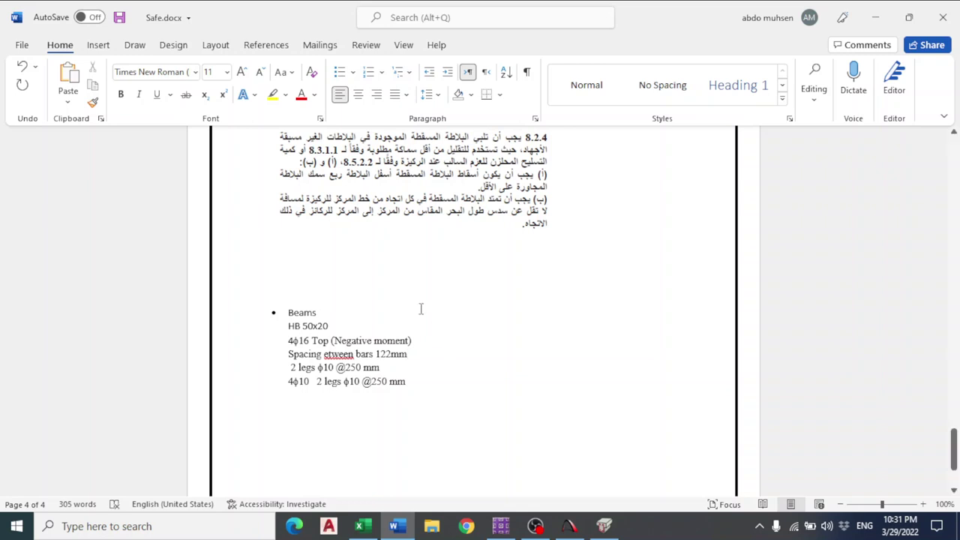
pyautogui.doubleClick(339, 354)
pyautogui.rightClick(327, 355)
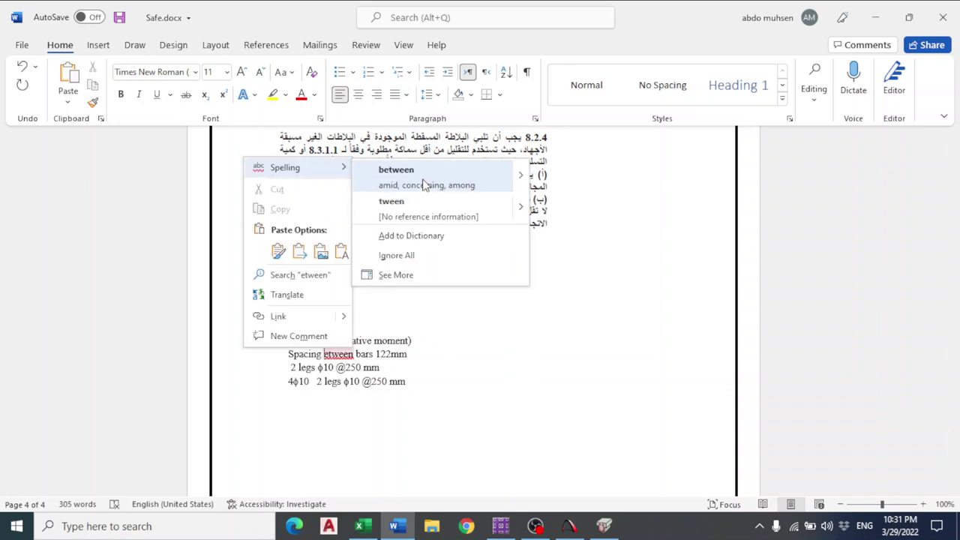
pyautogui.click(390, 168)
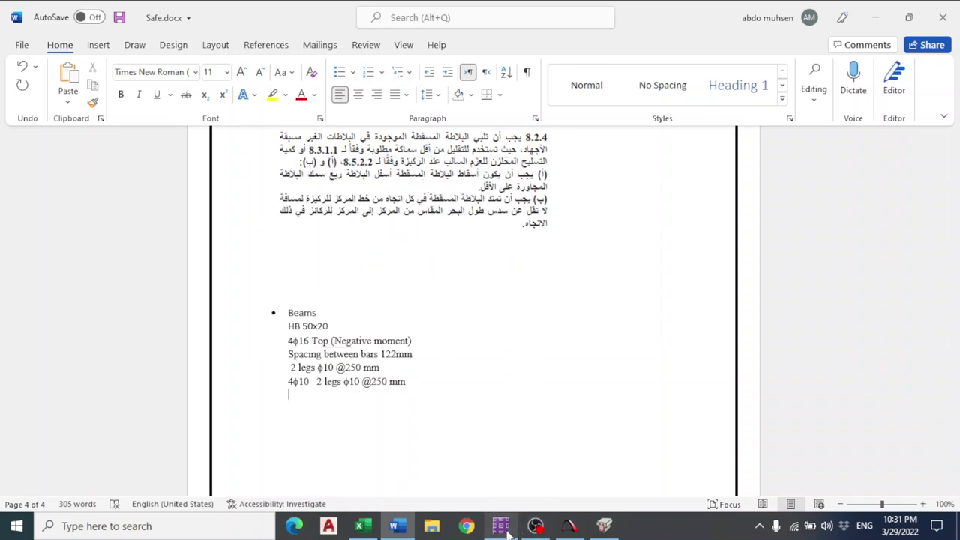
# Step: Switch to the Excel workbook and set the spacing table's main bar diameter to 10 mm
pyautogui.moveTo(365, 529)
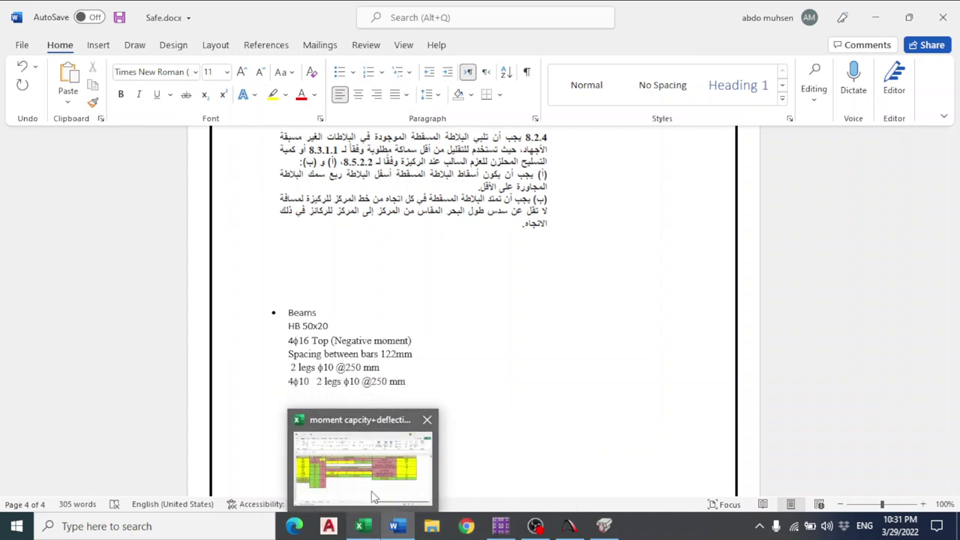
pyautogui.click(373, 496)
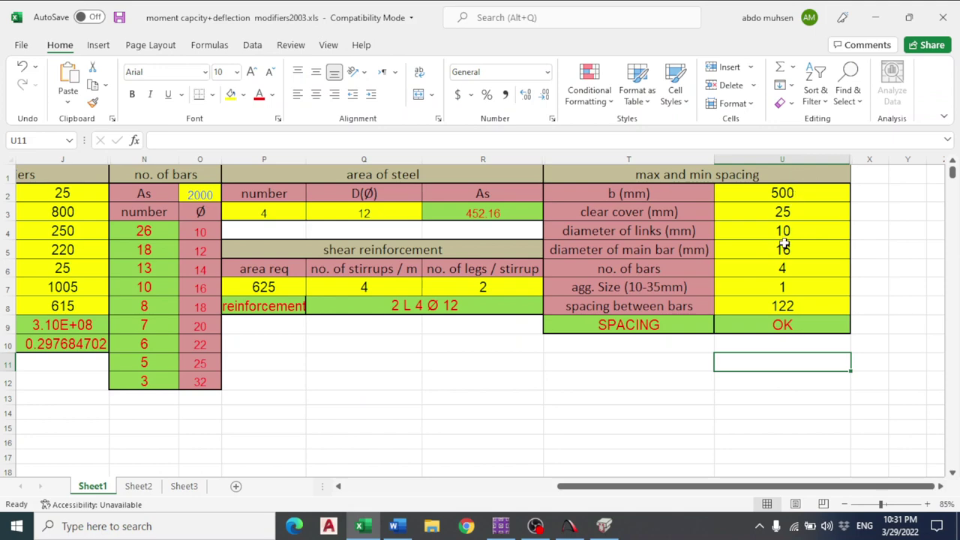
pyautogui.click(784, 250)
pyautogui.write('10')
pyautogui.press('Return')
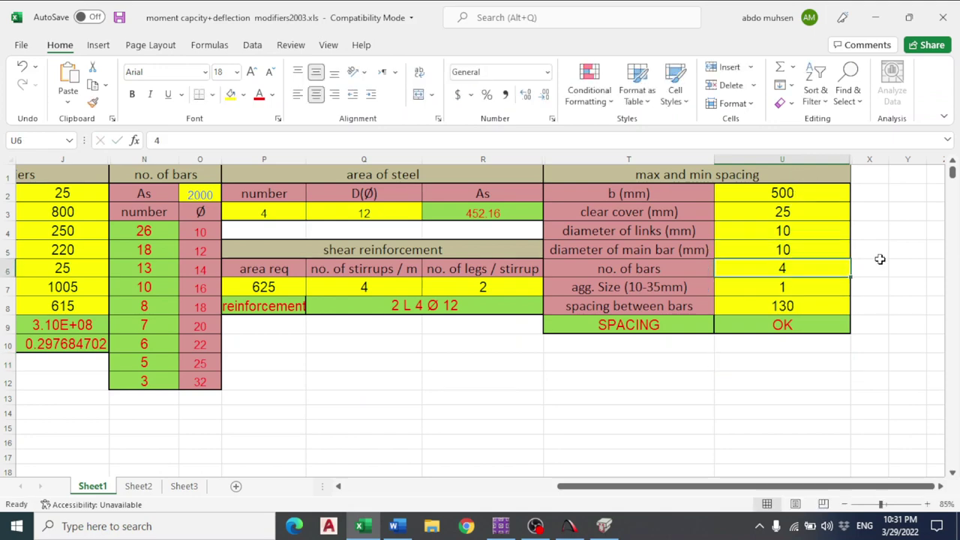
# Step: Switch to the Word report, copy the bar spacing line below the 4ϕ10 line and change its value to 130mm
pyautogui.click(359, 528)
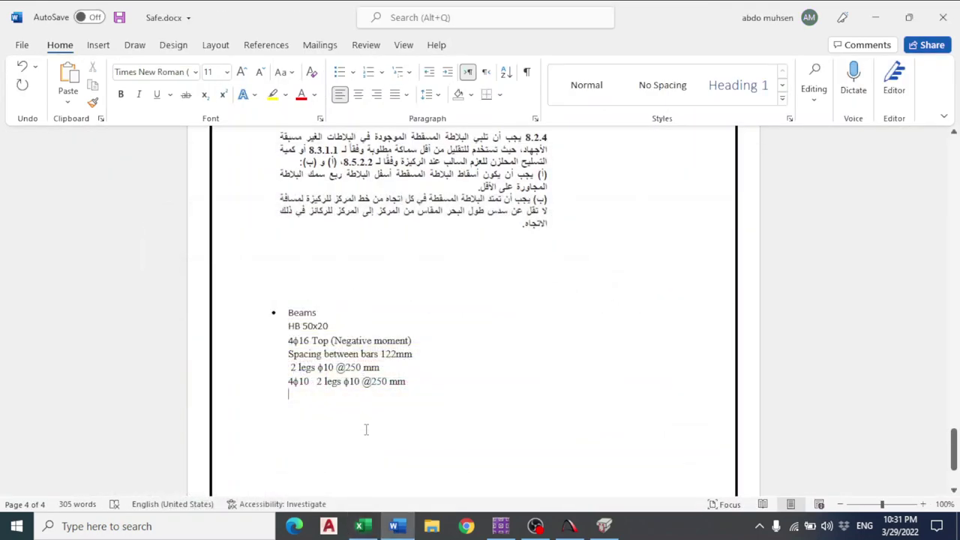
pyautogui.doubleClick(359, 367)
pyautogui.tripleClick(342, 353)
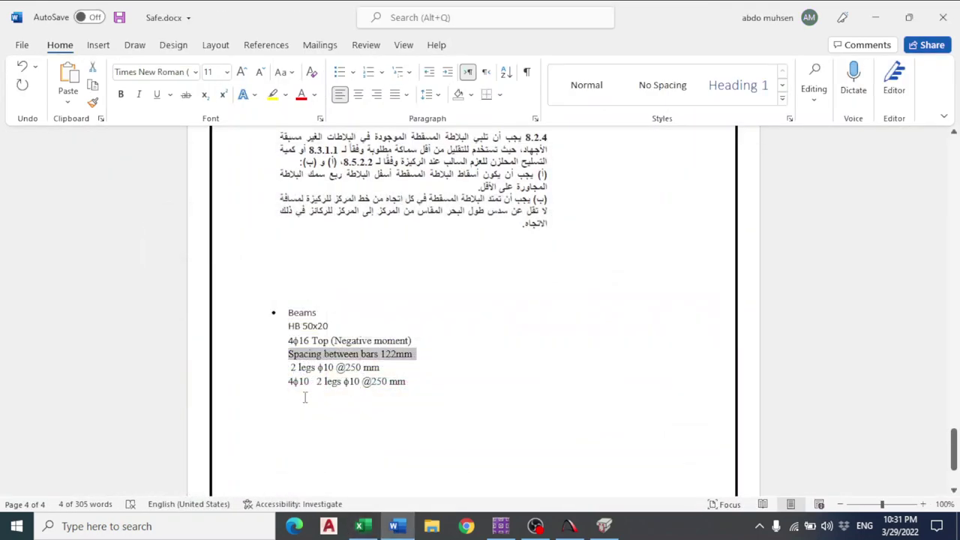
pyautogui.hotkey('ctrl', 'c')
pyautogui.click(304, 397)
pyautogui.hotkey('ctrl', 'v')
pyautogui.press('BackSpace')
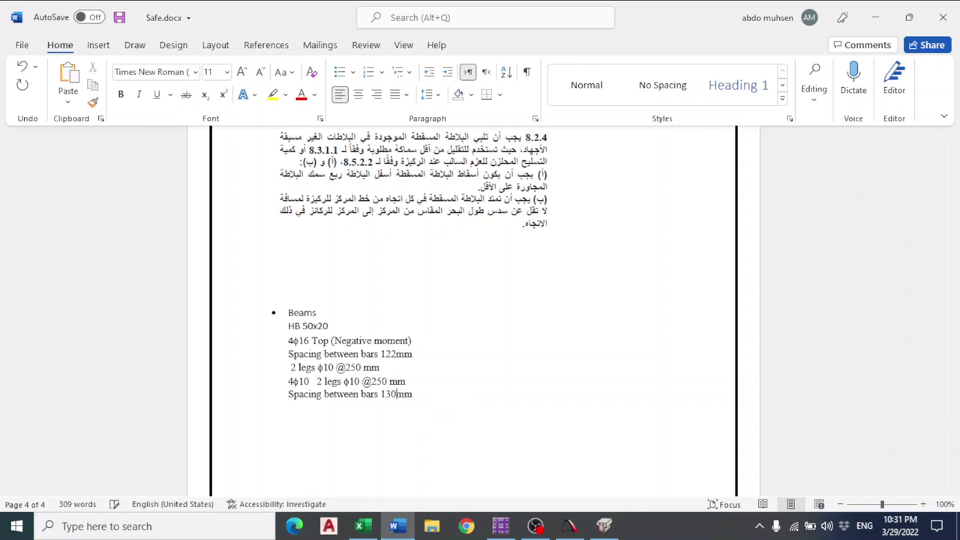
# Step: Save the Safe.docx report with the insertion point placed below the final bar spacing line
pyautogui.click(365, 412)
pyautogui.hotkey('ctrl', 's')
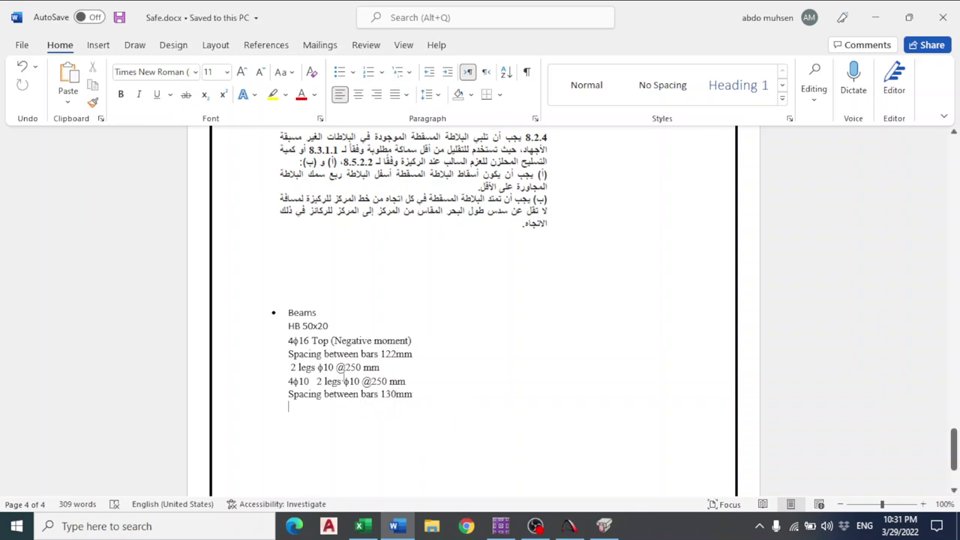
# Step: Switch to the empty AutoCAD drawing and make Beam the current layer
pyautogui.click(535, 526)
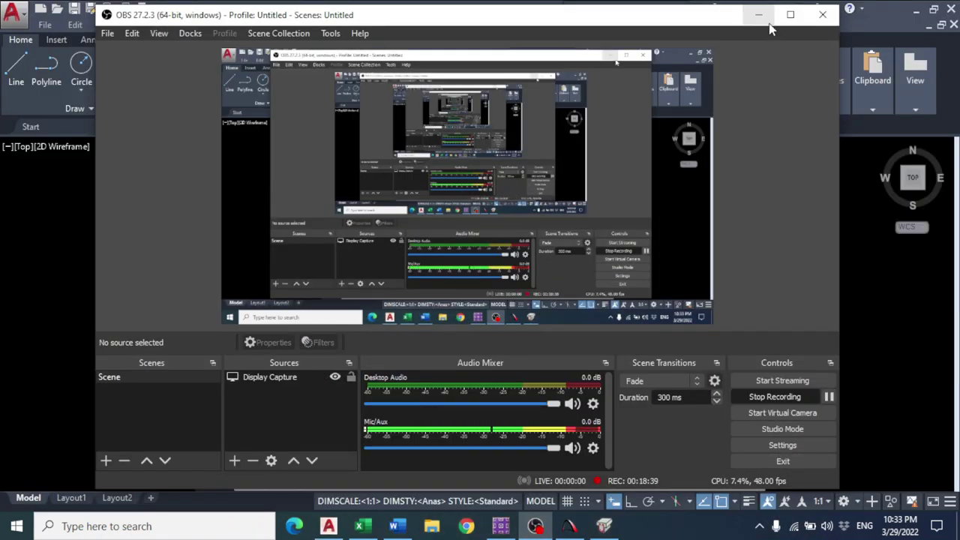
pyautogui.click(758, 15)
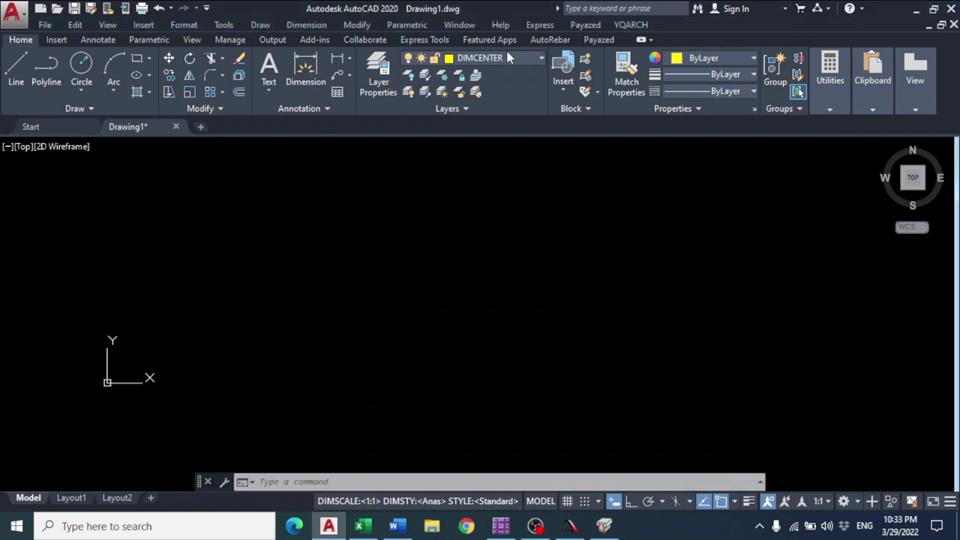
pyautogui.click(507, 60)
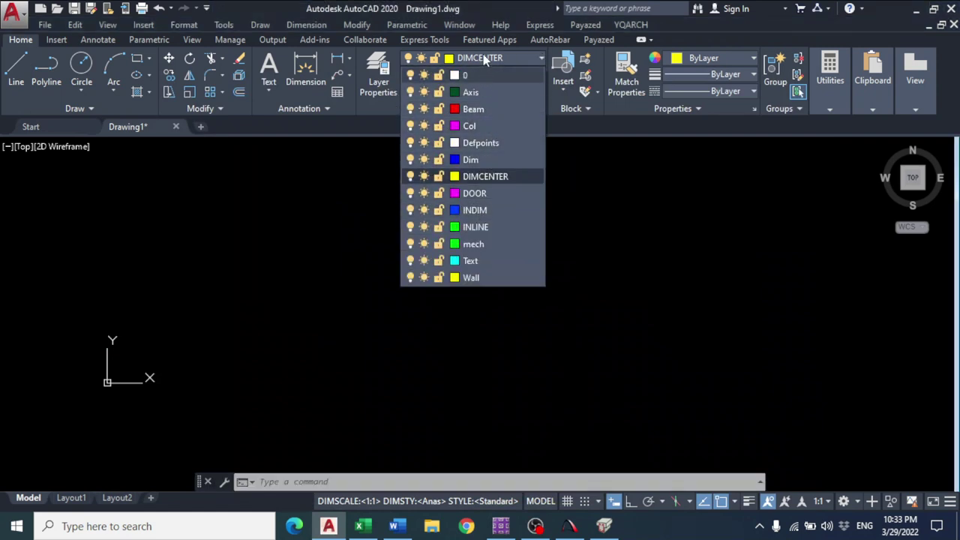
pyautogui.click(479, 106)
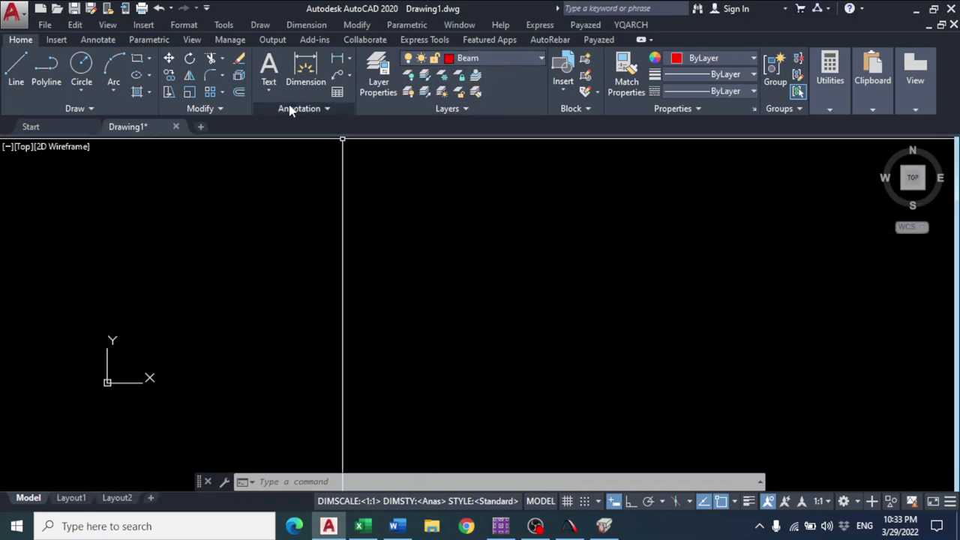
pyautogui.click(138, 60)
pyautogui.click(356, 239)
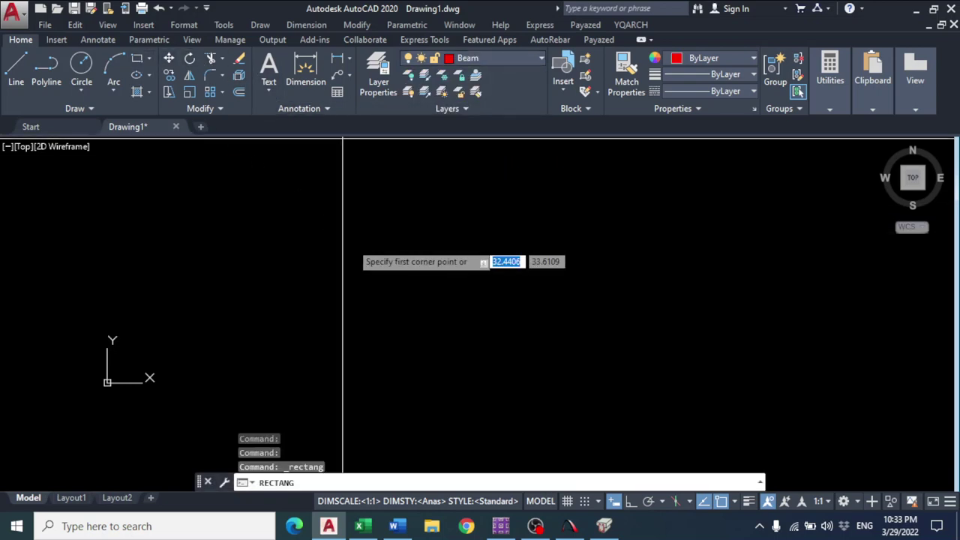
pyautogui.write('0.')
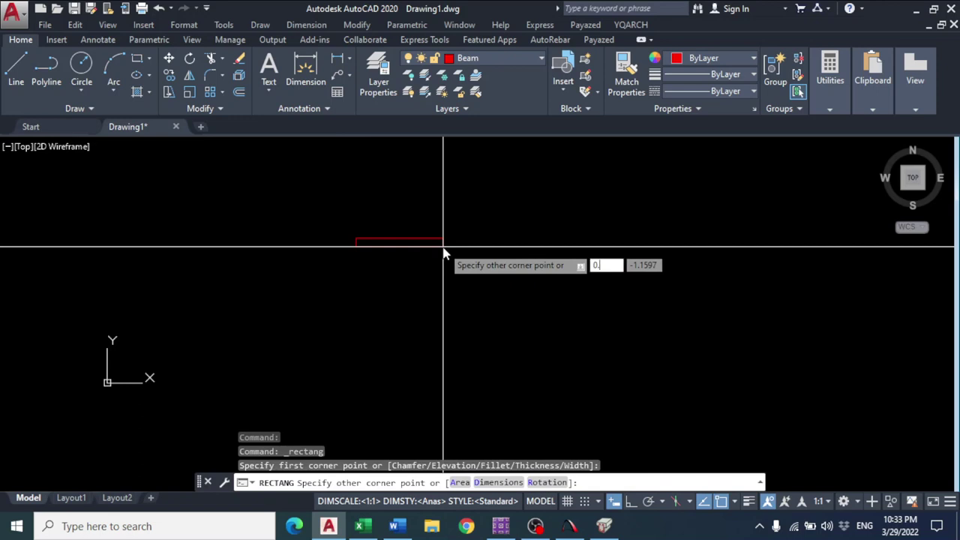
pyautogui.write('5')
pyautogui.press('Return')
pyautogui.scroll(3, 332, 223)
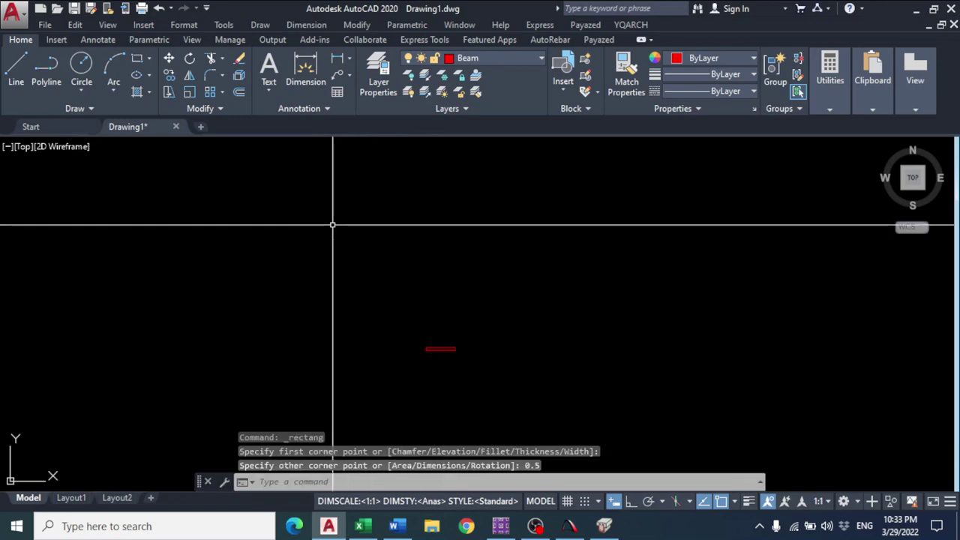
pyautogui.scroll(2, 551, 337)
pyautogui.click(525, 264)
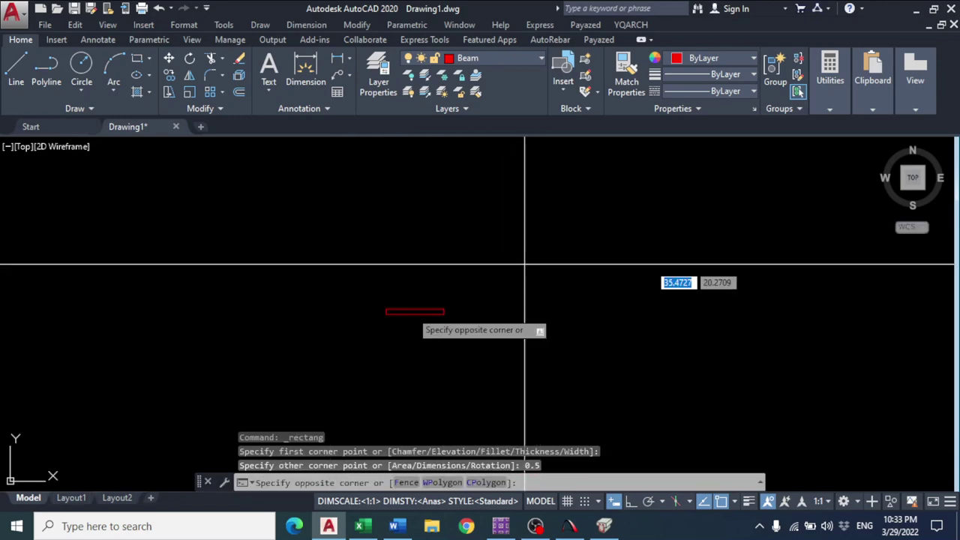
pyautogui.click(342, 342)
pyautogui.press('Delete')
# Step: Draw the beam's cross-section outline as a rectangle 0.5 wide and 0.2 high, and select it
pyautogui.click(136, 61)
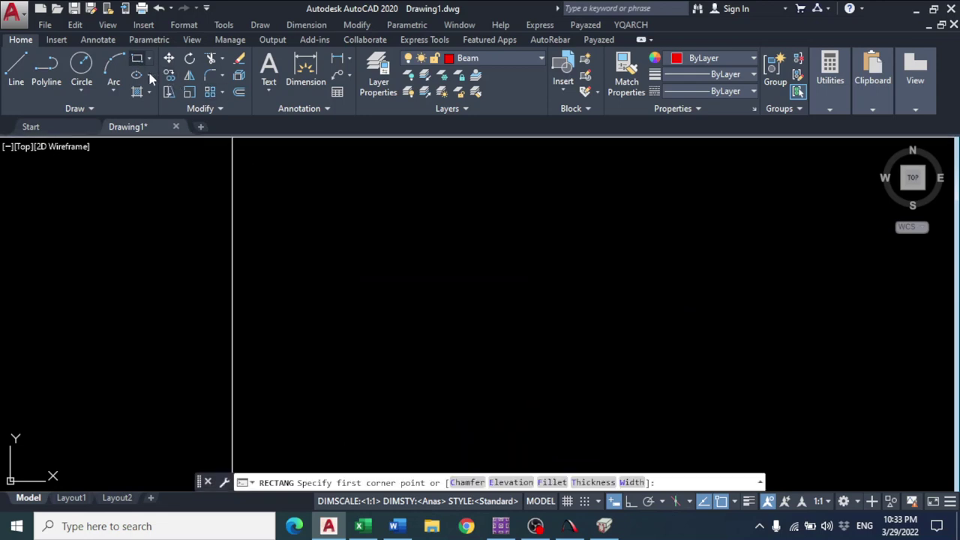
pyautogui.click(262, 239)
pyautogui.write('0.')
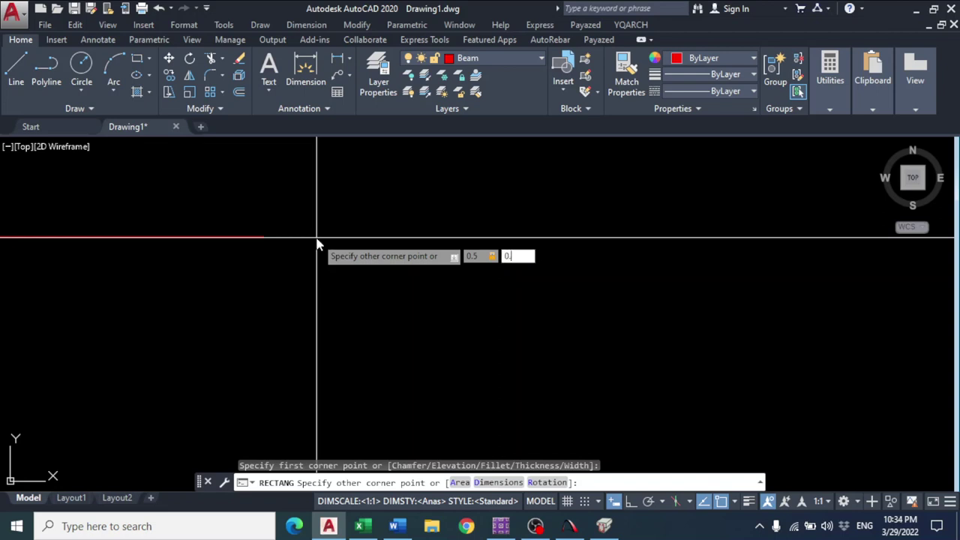
pyautogui.write('2')
pyautogui.press('Return')
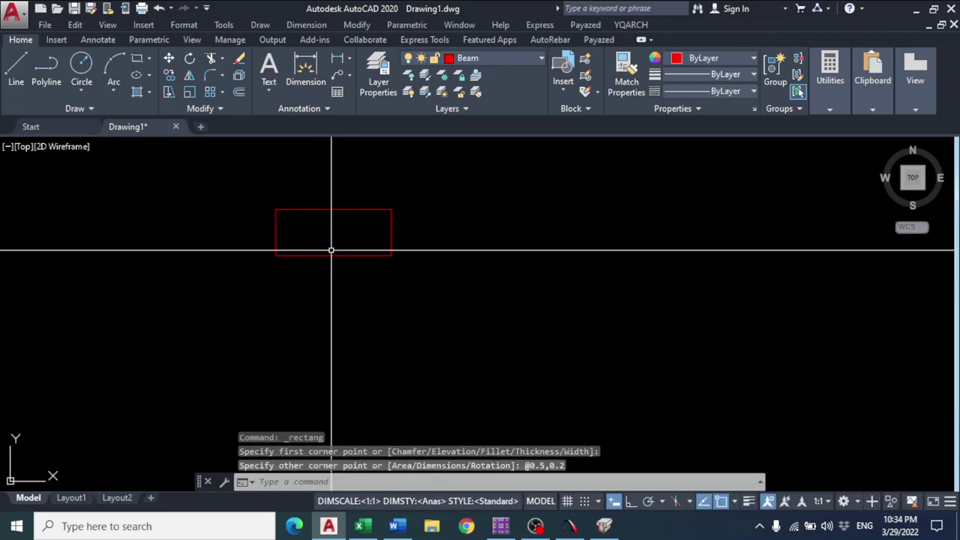
pyautogui.moveTo(331, 249)
pyautogui.mouseDown(button='middle')
pyautogui.moveTo(352, 263)
pyautogui.moveTo(366, 317)
pyautogui.mouseUp(button='middle')
pyautogui.scroll(3, 357, 266)
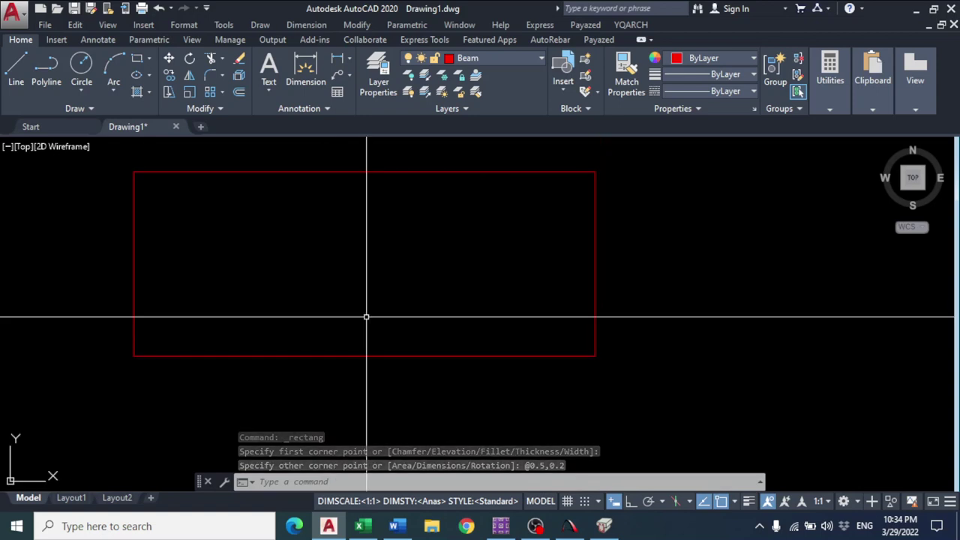
pyautogui.click(463, 172)
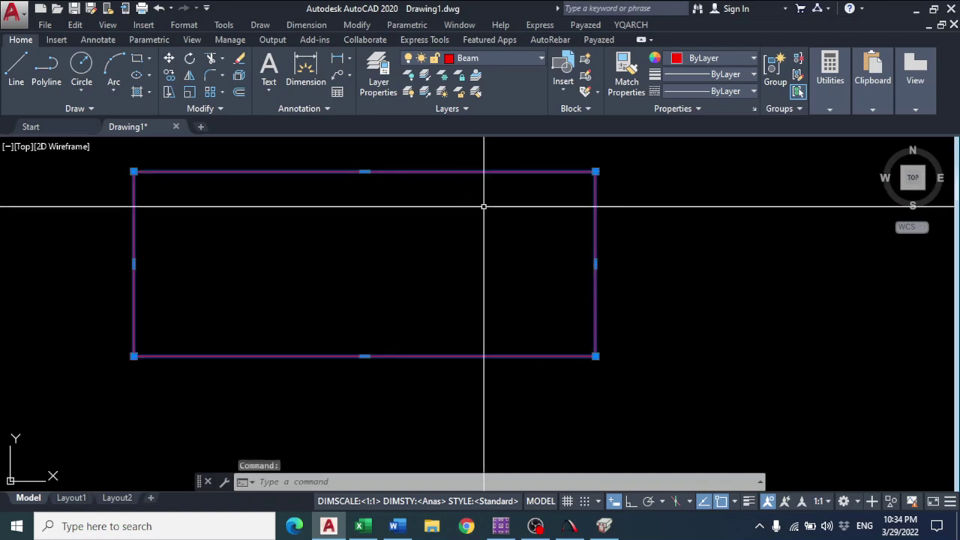